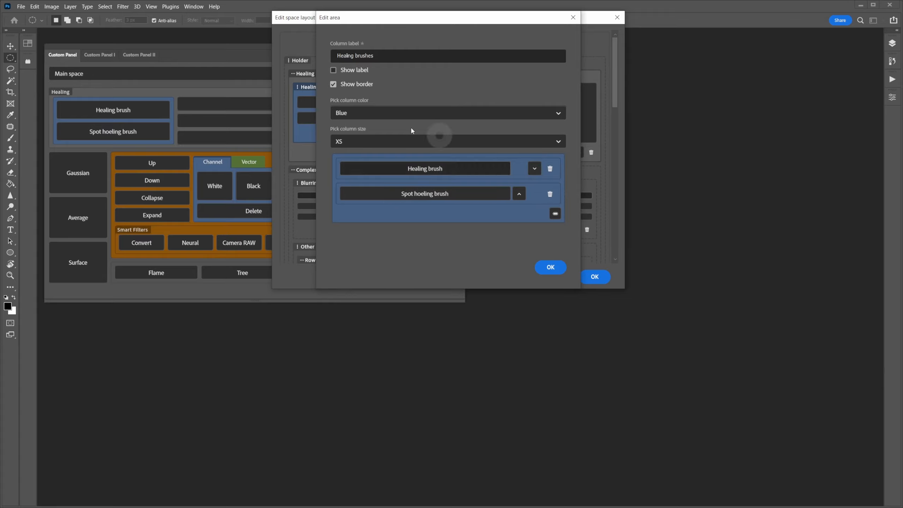
# Step: Accept the Healing brushes column settings and close the space layout editor
pyautogui.moveTo(339, 17); pyautogui.dragTo(344, 34)
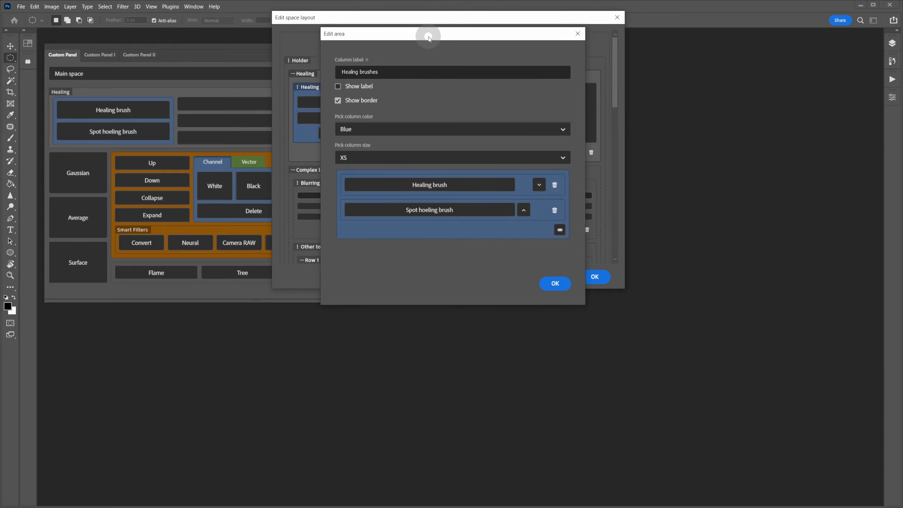
pyautogui.click(560, 284)
pyautogui.click(594, 277)
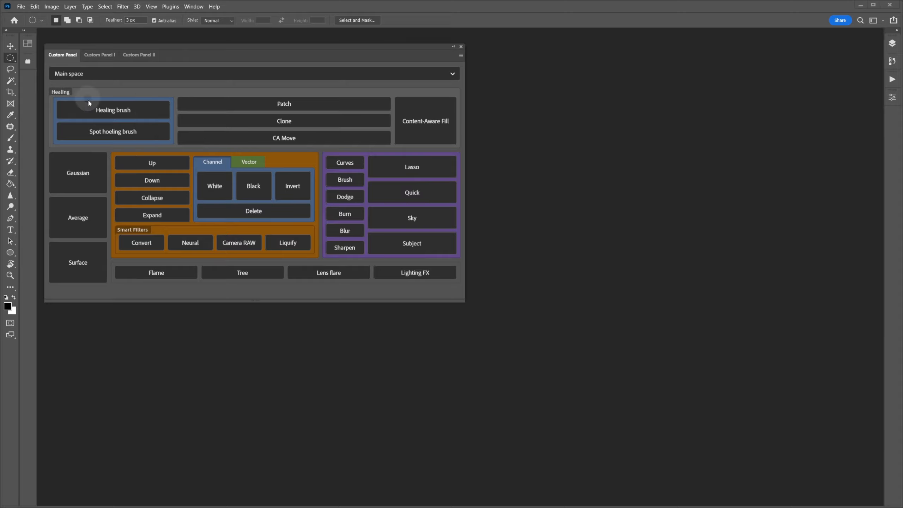
# Step: Open the settings of the Healing brush button in the Healing group and enlarge the dialog
pyautogui.click(118, 114)
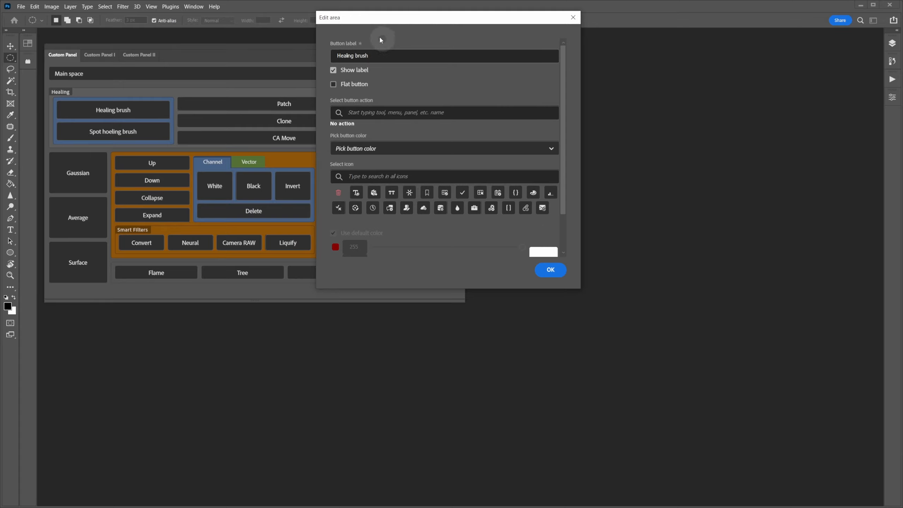
pyautogui.moveTo(580, 288)
pyautogui.mouseDown()
pyautogui.moveTo(602, 406)
pyautogui.moveTo(627, 434)
pyautogui.moveTo(635, 357)
pyautogui.moveTo(647, 388)
pyautogui.mouseUp()
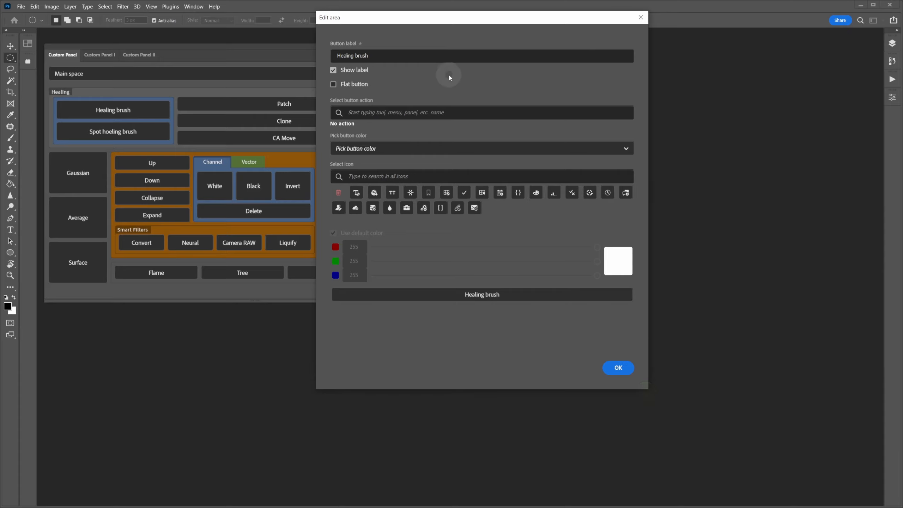
pyautogui.click(396, 57)
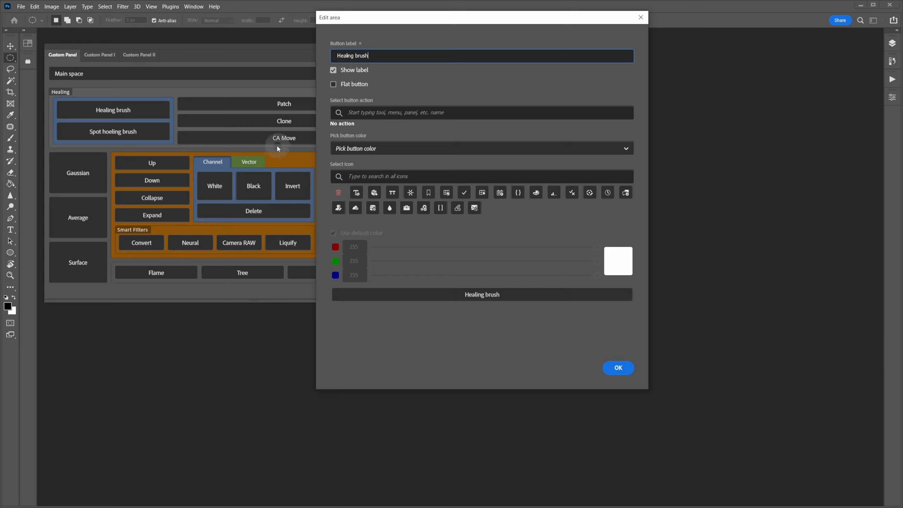
pyautogui.click(218, 165)
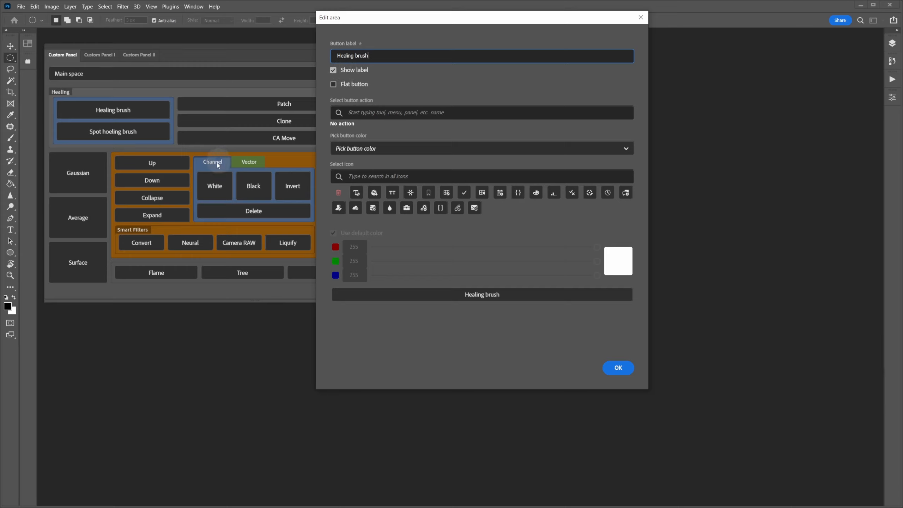
# Step: Assign the third icon in the grid to the Healing brush button, keep its label shown and make it a flat button
pyautogui.click(355, 71)
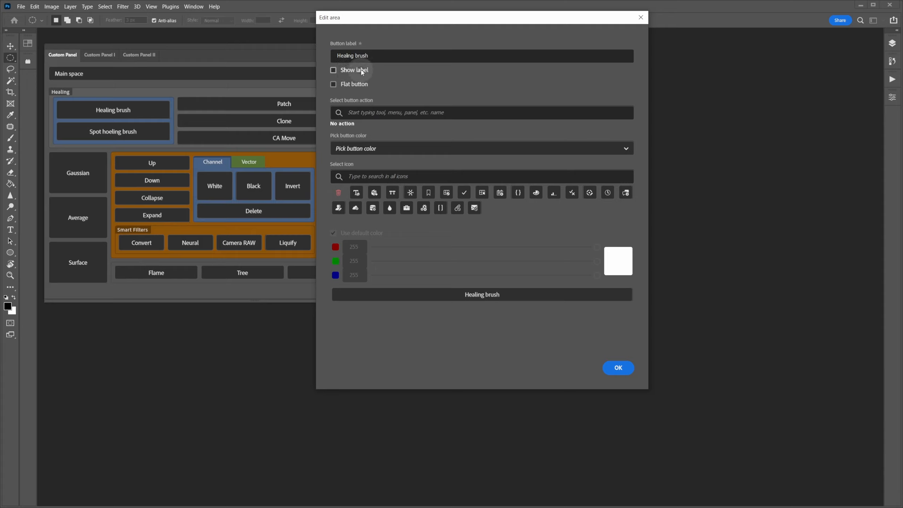
pyautogui.click(373, 194)
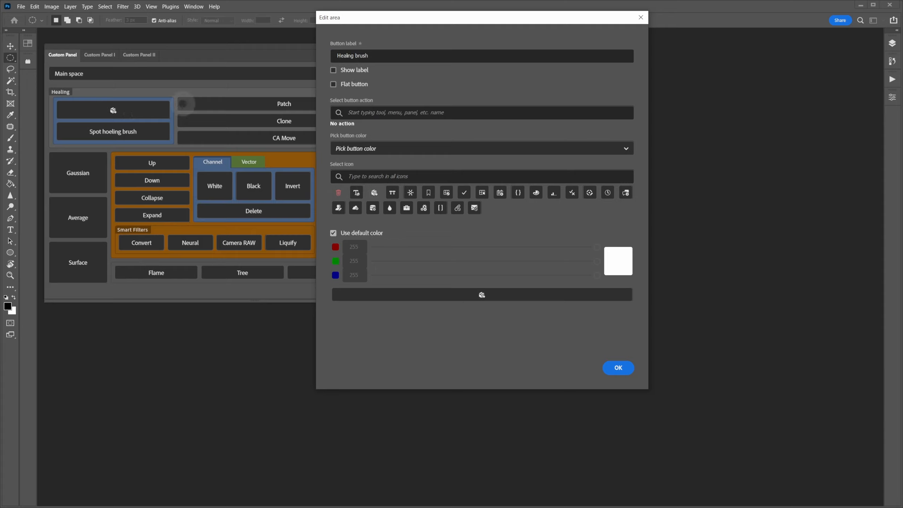
pyautogui.click(354, 71)
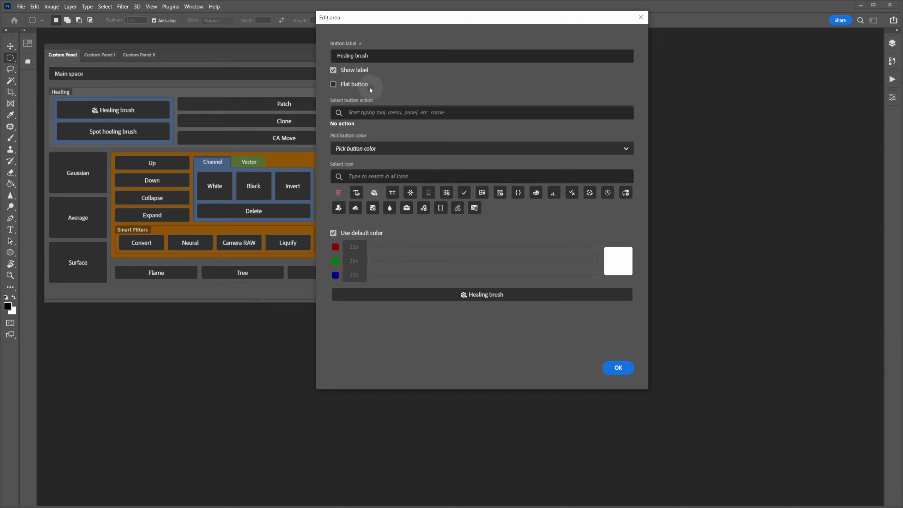
pyautogui.click(354, 84)
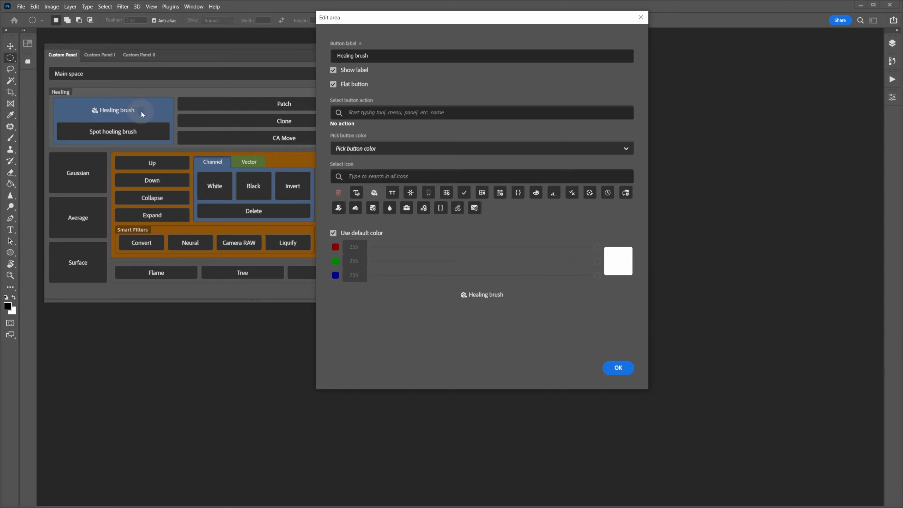
# Step: Try Red, Yellow, Green and Violet as the Healing brush button's color and reset it to No color
pyautogui.click(389, 150)
pyautogui.click(374, 175)
pyautogui.click(368, 148)
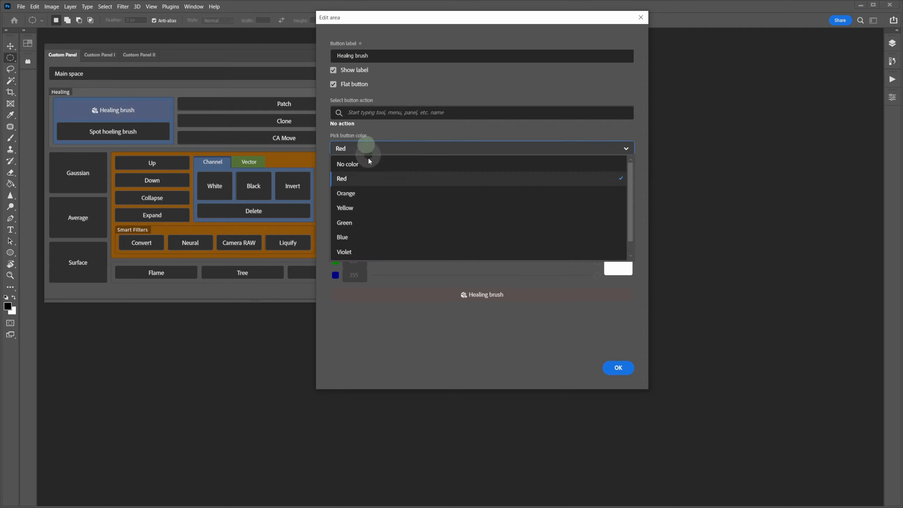
pyautogui.click(359, 204)
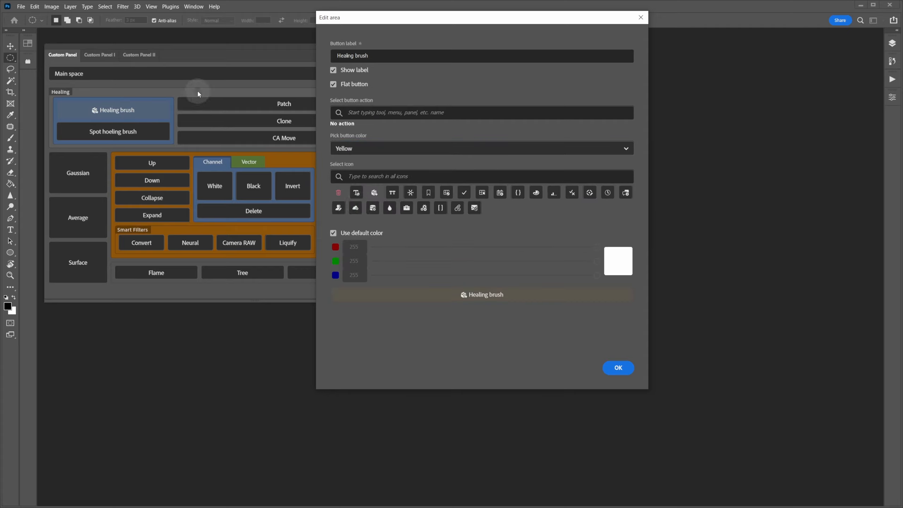
pyautogui.click(373, 147)
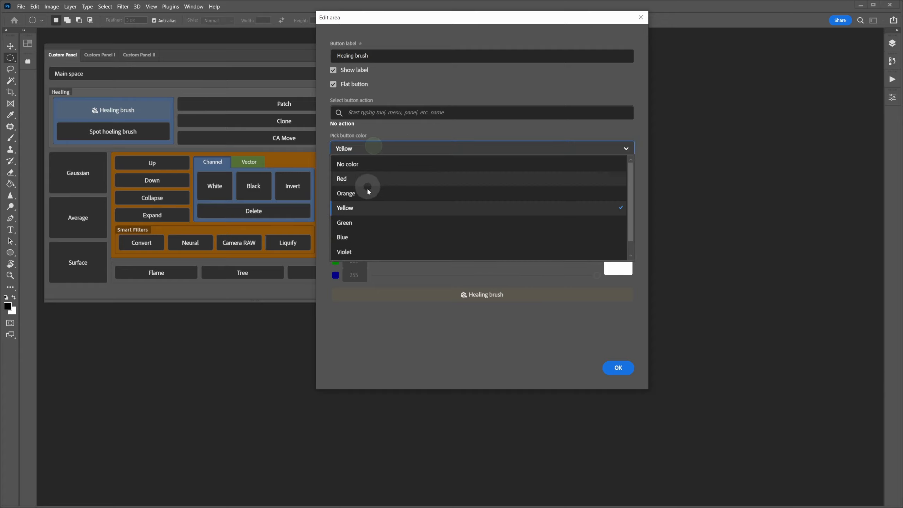
pyautogui.click(359, 224)
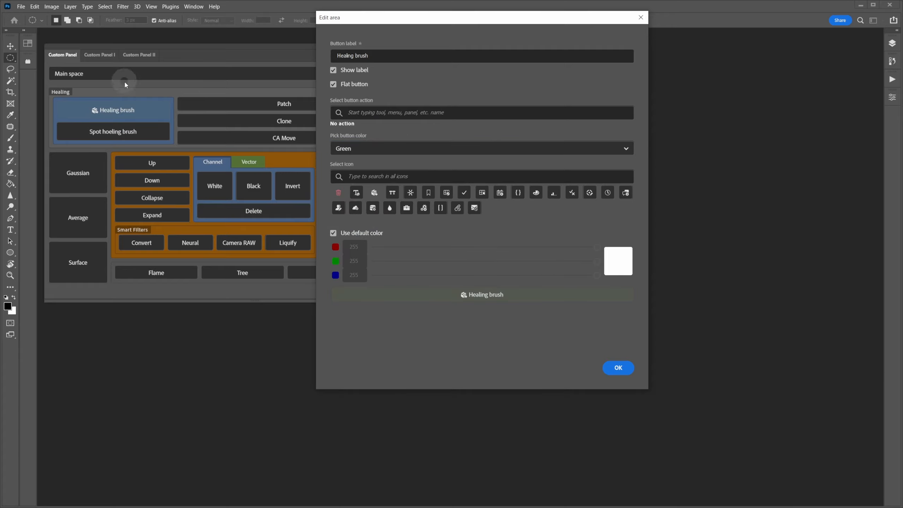
pyautogui.click(370, 148)
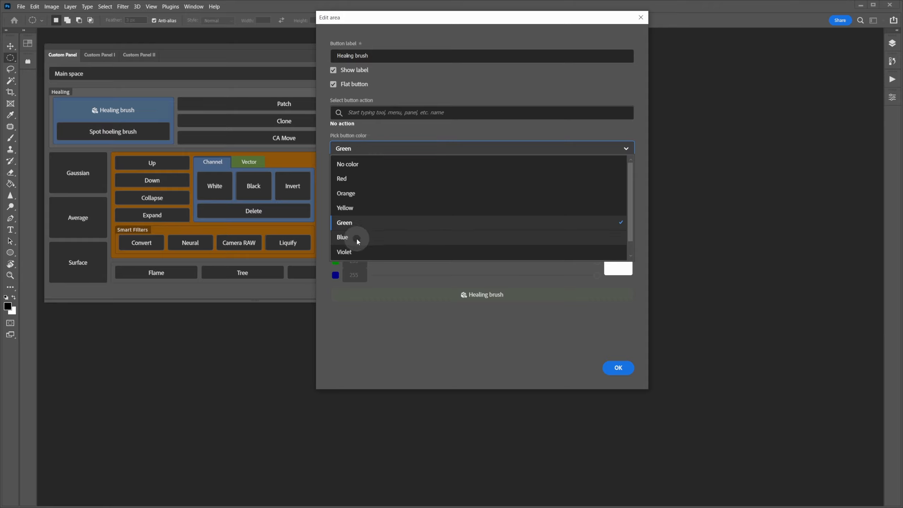
pyautogui.click(357, 251)
pyautogui.click(352, 147)
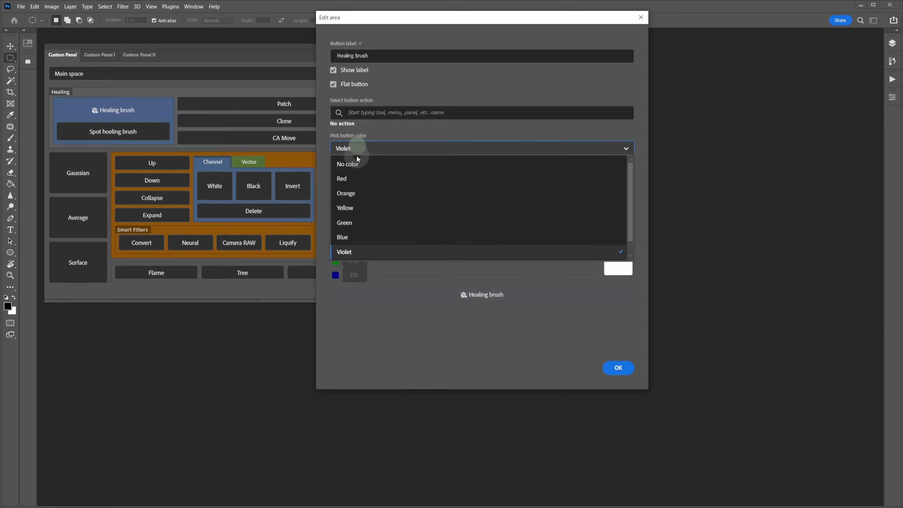
pyautogui.click(344, 164)
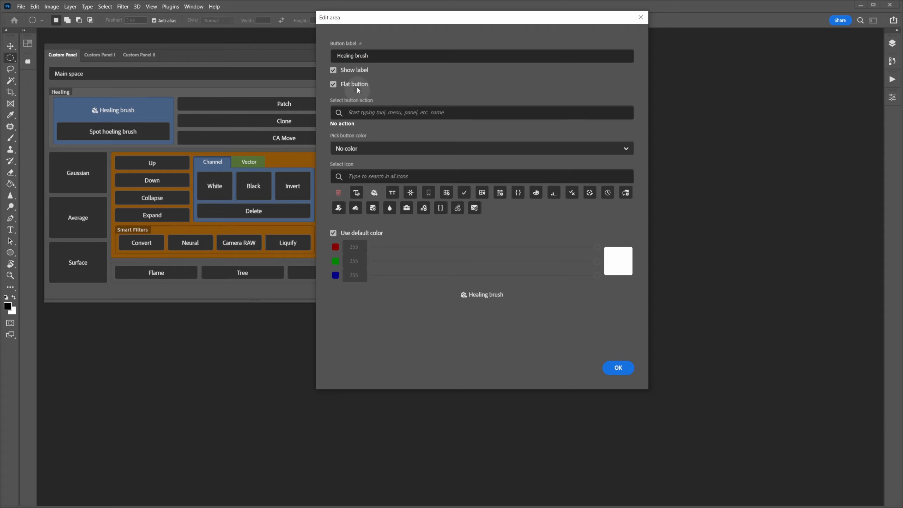
# Step: Set the Healing brush button's color to Blue and hide its label
pyautogui.click(367, 149)
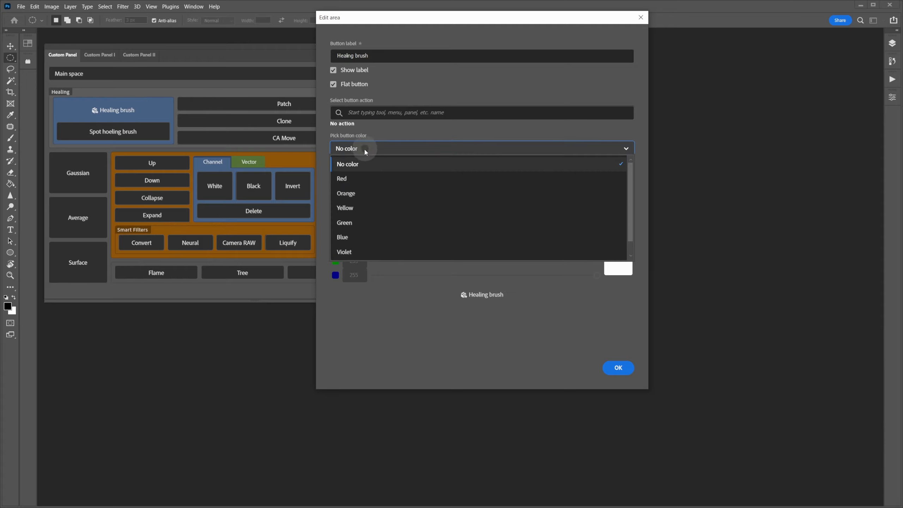
pyautogui.click(353, 236)
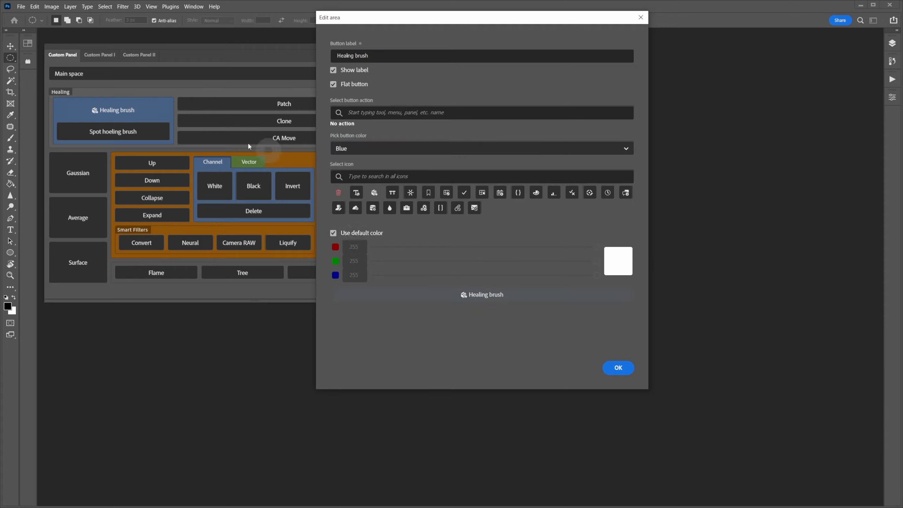
pyautogui.click(354, 70)
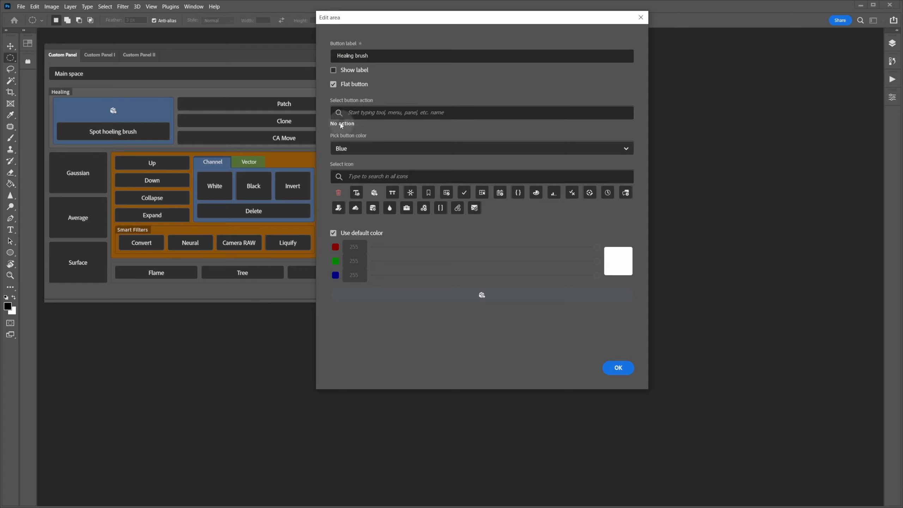
pyautogui.click(374, 112)
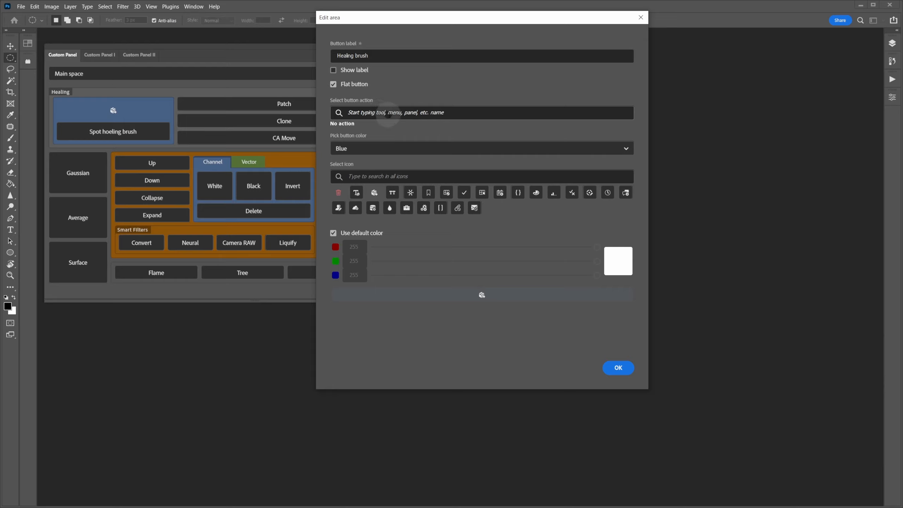
pyautogui.click(386, 114)
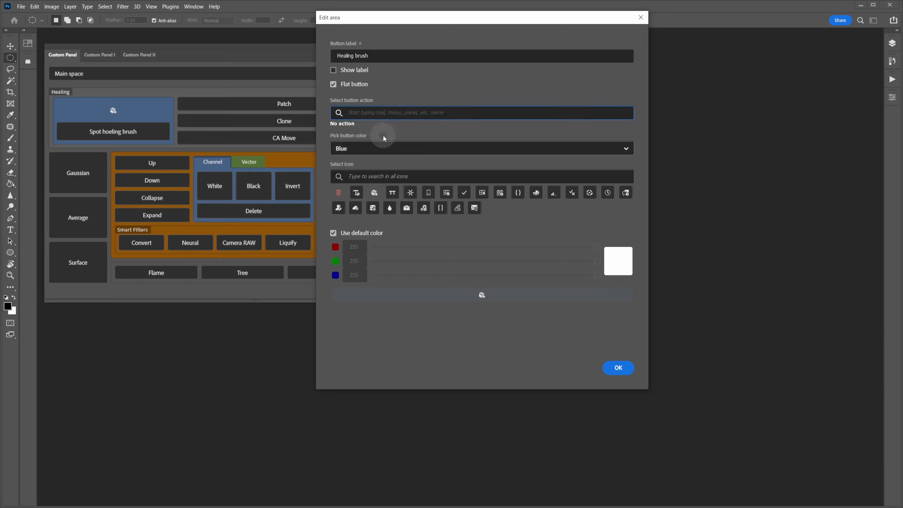
pyautogui.write('@menu')
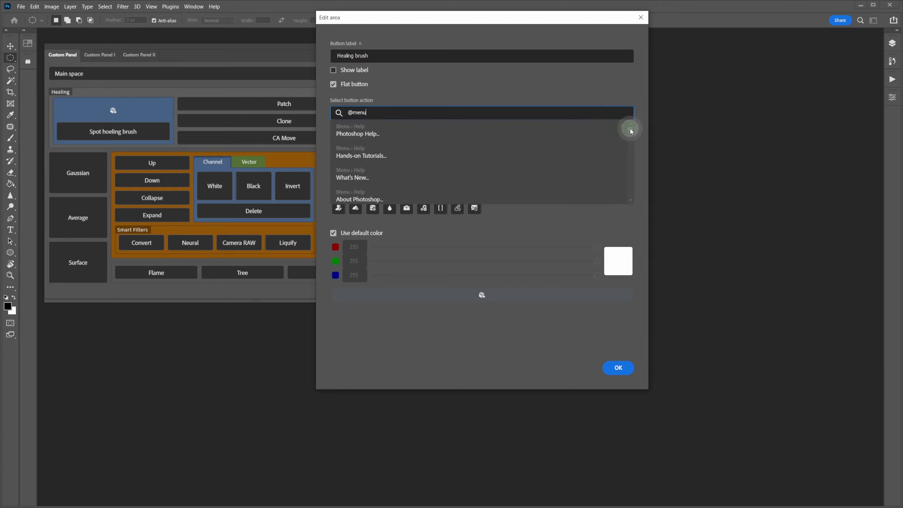
pyautogui.moveTo(630, 128); pyautogui.dragTo(631, 134)
pyautogui.moveTo(475, 17); pyautogui.dragTo(476, 34)
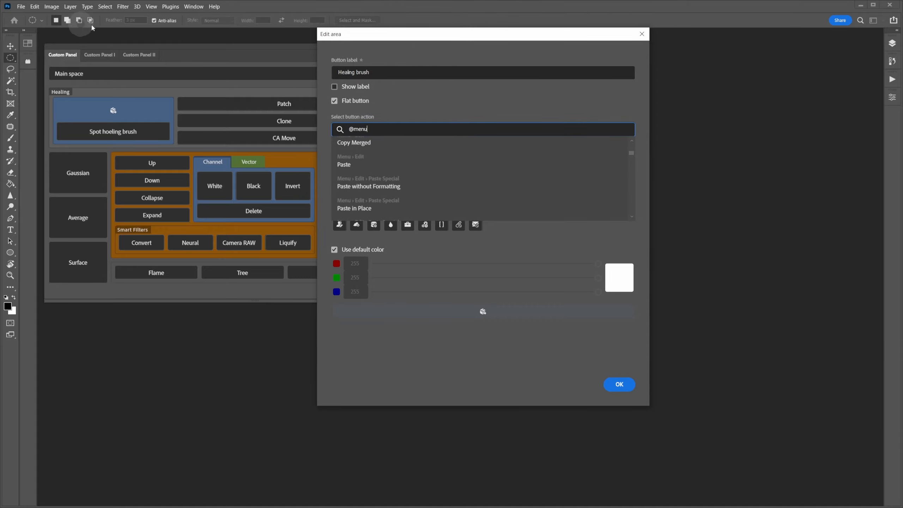
pyautogui.click(105, 7)
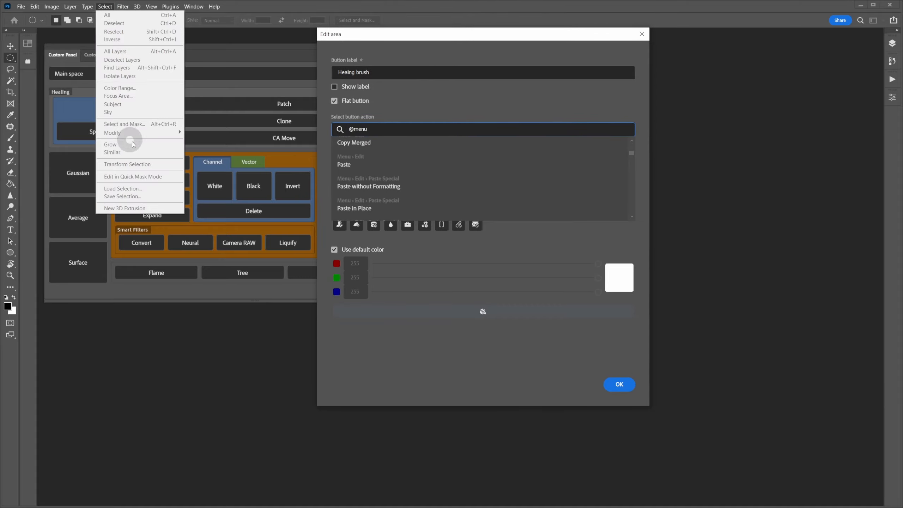
pyautogui.click(89, 6)
pyautogui.click(384, 127)
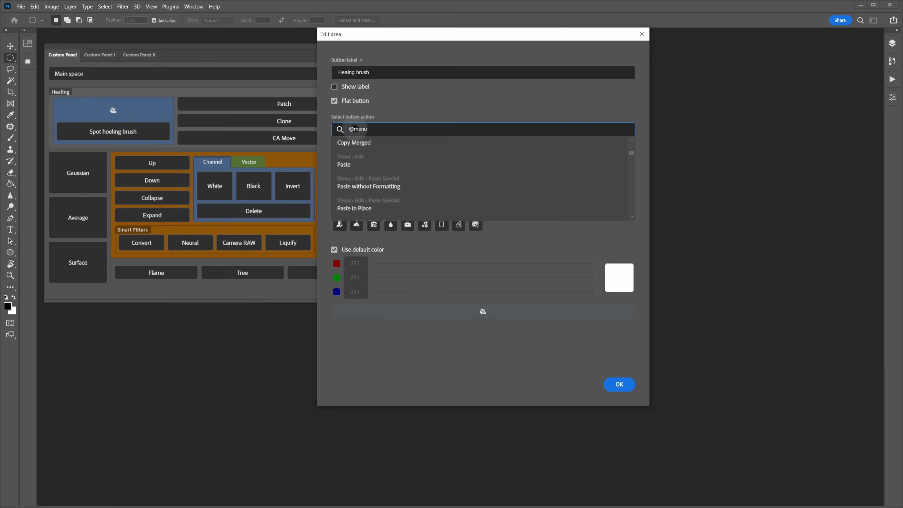
pyautogui.doubleClick(390, 126)
pyautogui.write('t')
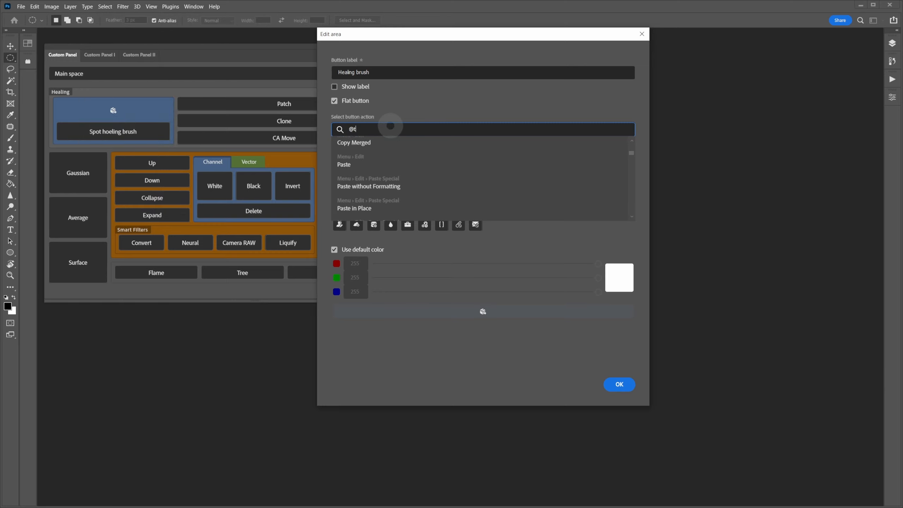
pyautogui.write('ool')
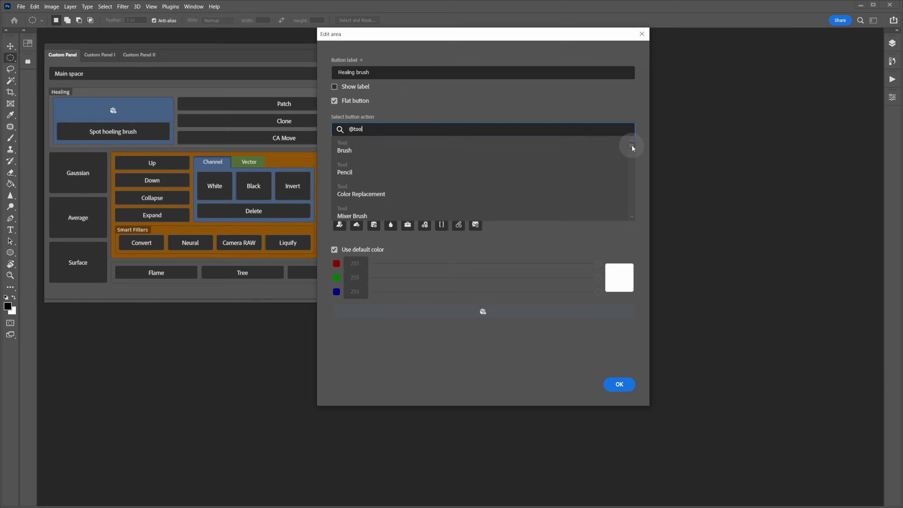
pyautogui.moveTo(632, 146)
pyautogui.mouseDown()
pyautogui.moveTo(634, 206)
pyautogui.moveTo(632, 182)
pyautogui.mouseUp()
pyautogui.click(352, 129)
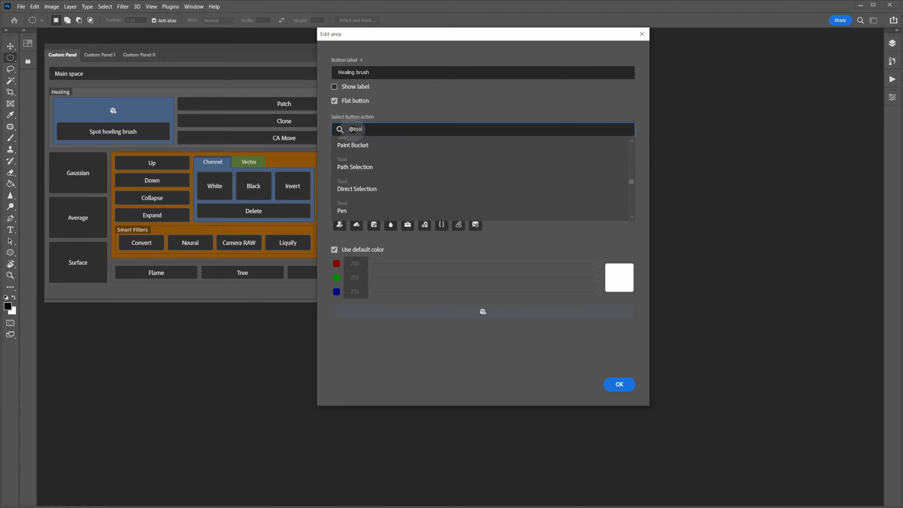
pyautogui.moveTo(353, 129); pyautogui.dragTo(410, 132)
pyautogui.write('actio')
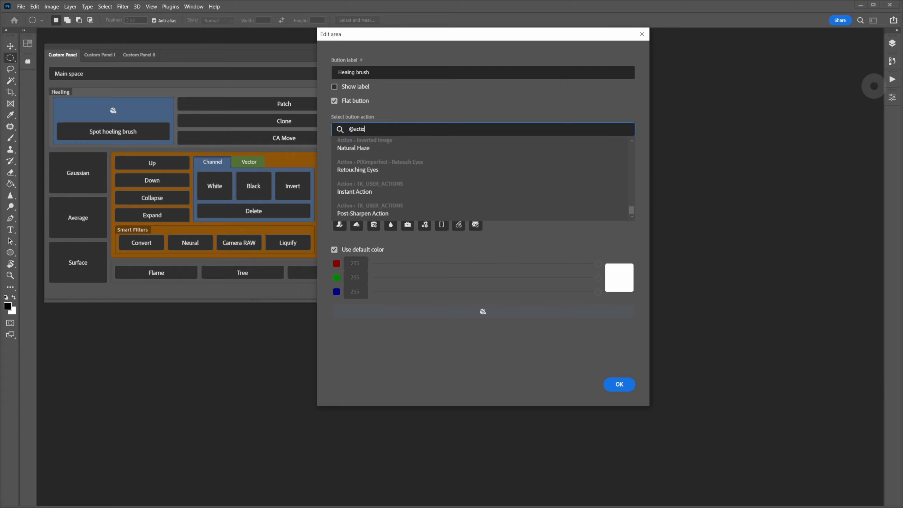
pyautogui.click(892, 79)
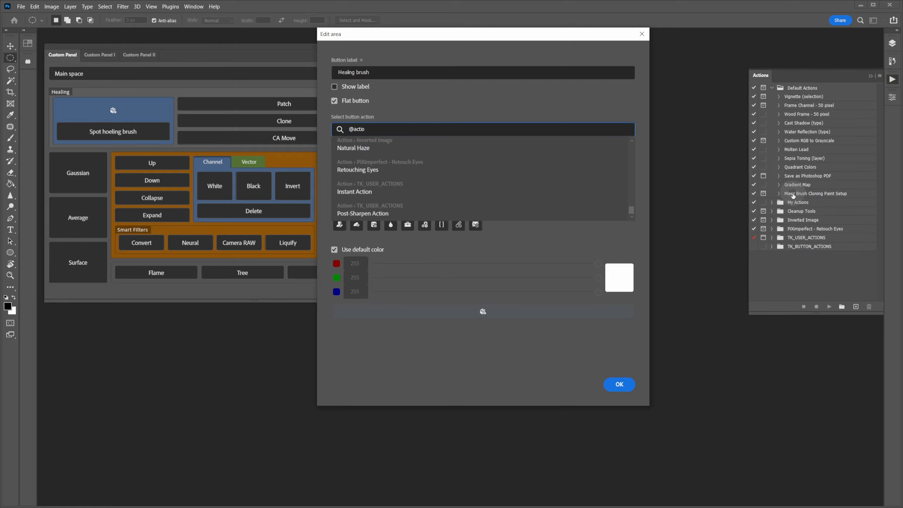
pyautogui.click(893, 79)
pyautogui.click(633, 166)
pyautogui.moveTo(633, 165); pyautogui.dragTo(630, 146)
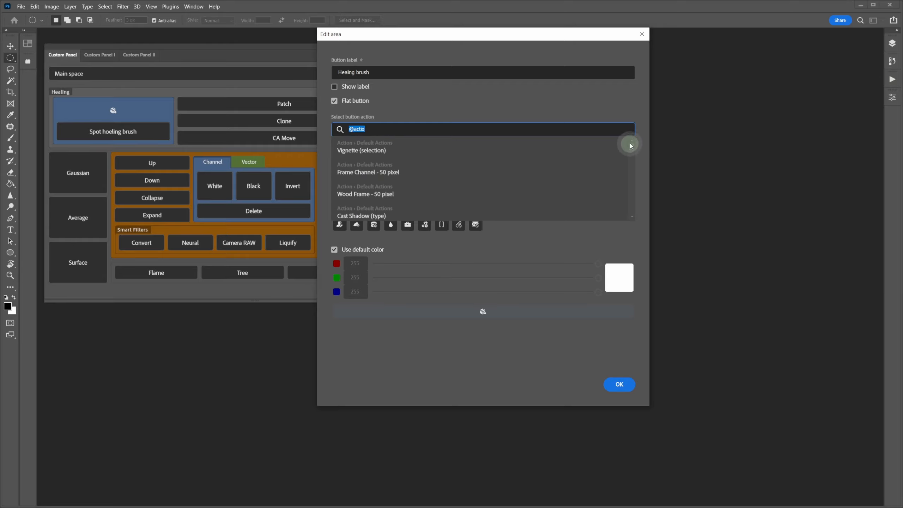
pyautogui.write('@to')
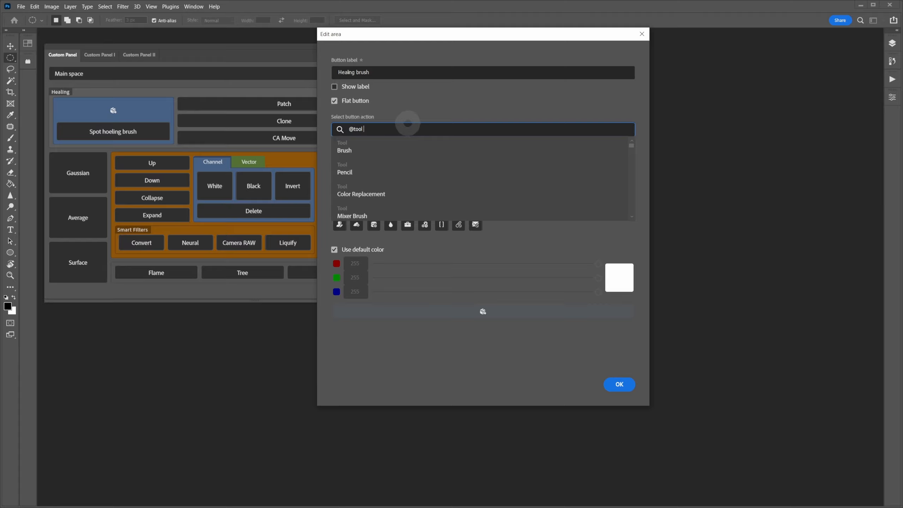
pyautogui.write('heal')
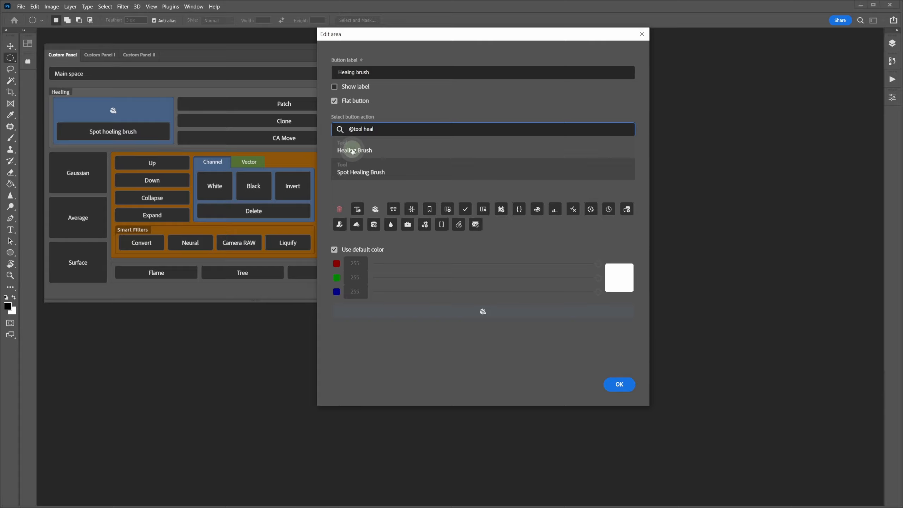
pyautogui.click(352, 150)
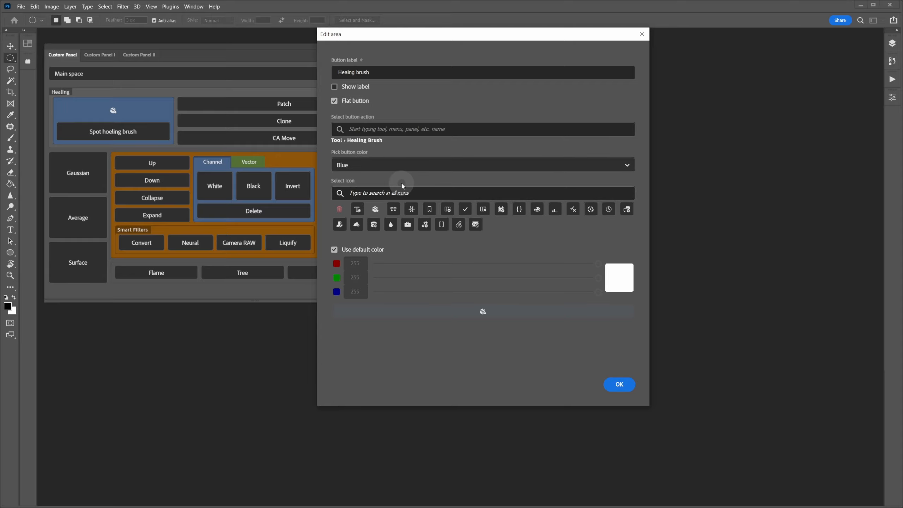
# Step: Search the icons for "hea" and assign the plain healing brush icon to the Healing brush button
pyautogui.click(377, 193)
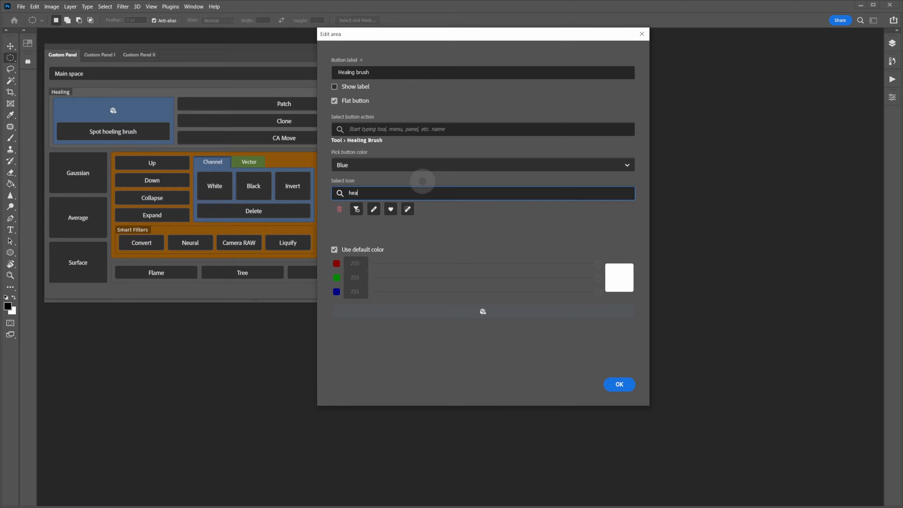
pyautogui.click(374, 210)
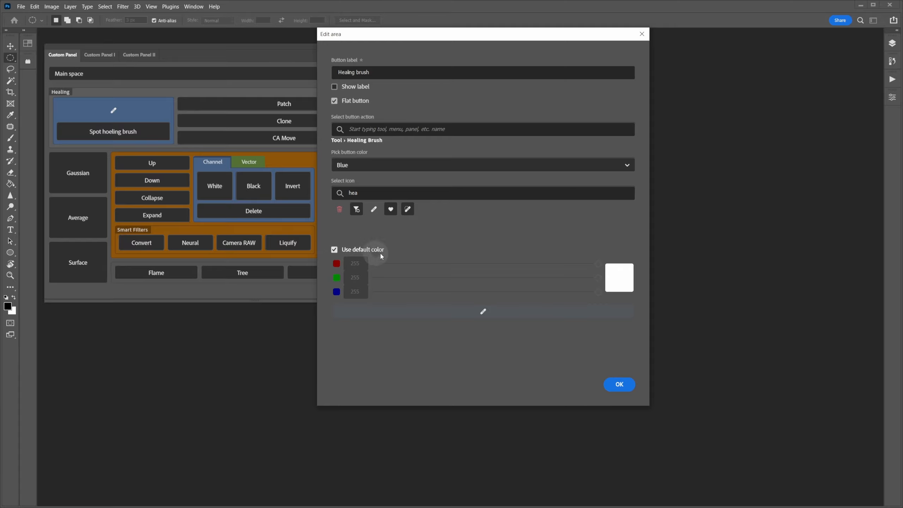
# Step: Turn off the icon's default color and try the RGB values 255, 70, 59 and 255, 179, 59
pyautogui.click(346, 250)
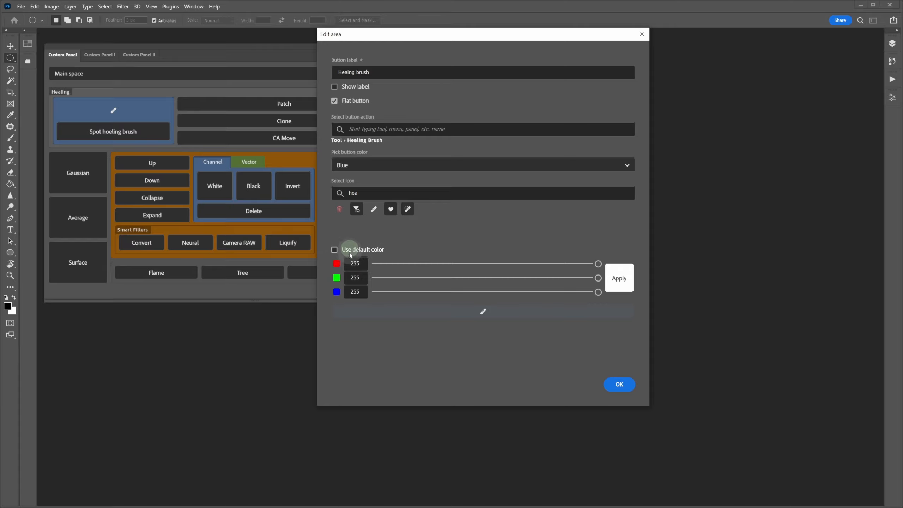
pyautogui.moveTo(598, 278); pyautogui.dragTo(437, 278)
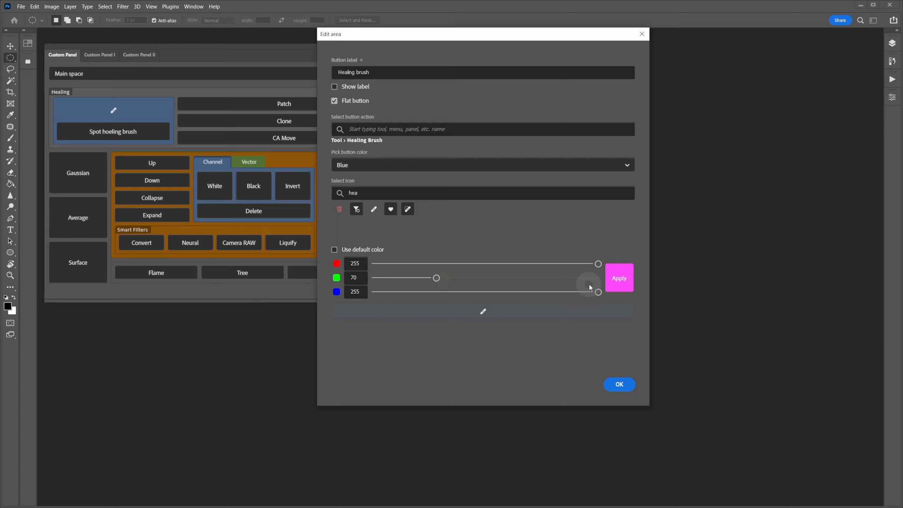
pyautogui.moveTo(597, 293); pyautogui.dragTo(427, 293)
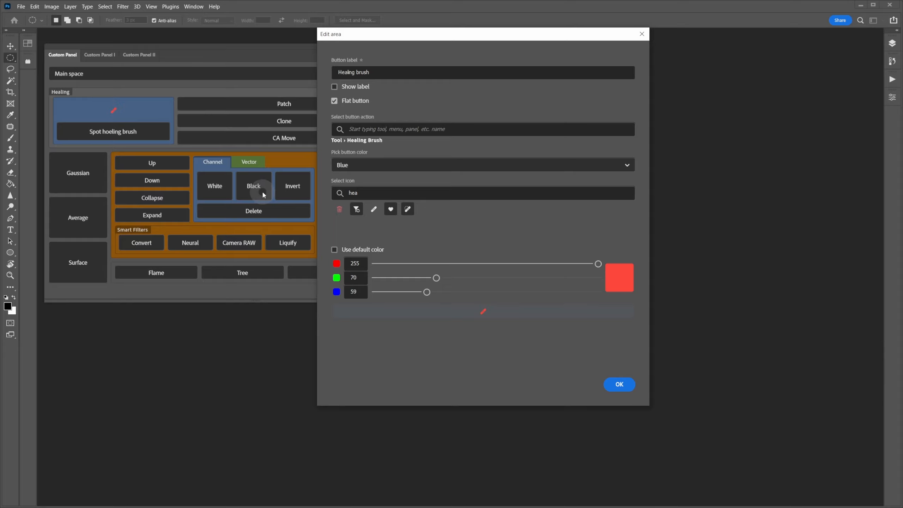
pyautogui.moveTo(437, 278); pyautogui.dragTo(532, 278)
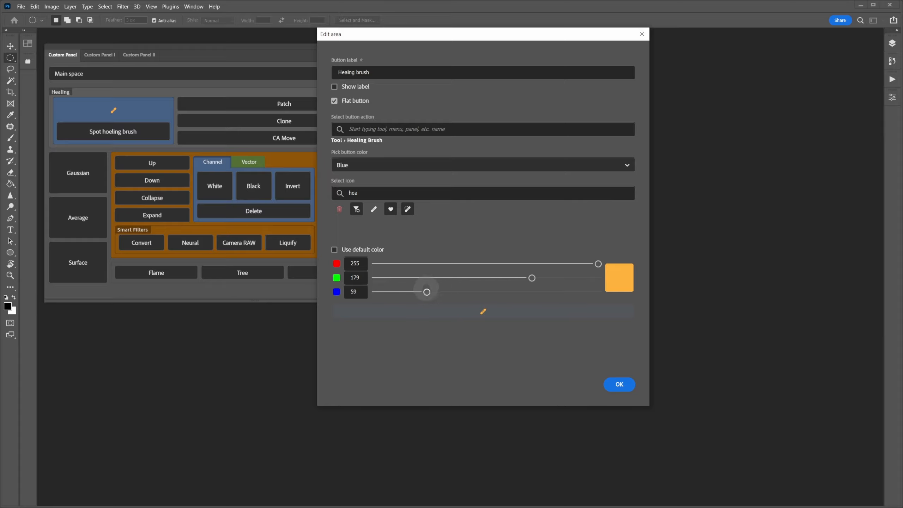
# Step: Reset the icon color to RGB 255, 255, 255, restore the default color option and confirm the Healing brush button
pyautogui.moveTo(428, 292); pyautogui.dragTo(598, 292)
pyautogui.moveTo(532, 278); pyautogui.dragTo(598, 278)
pyautogui.click(631, 282)
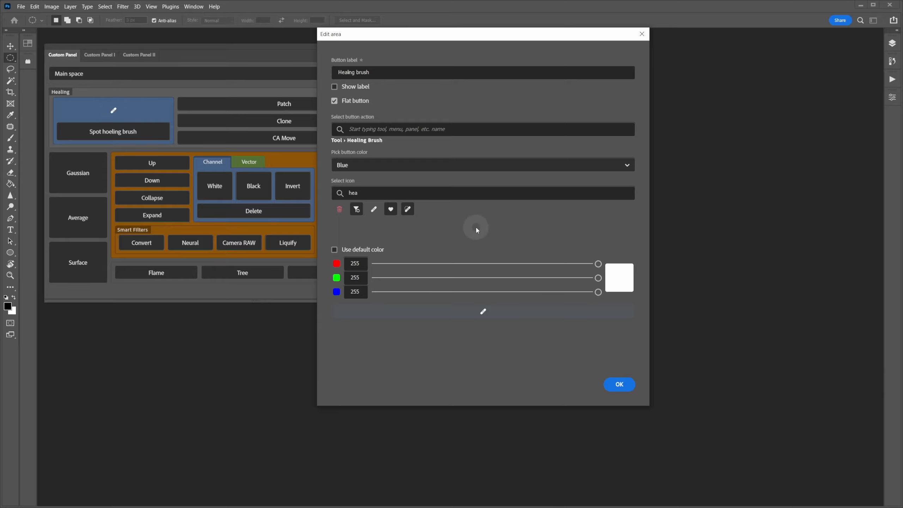
pyautogui.click(346, 249)
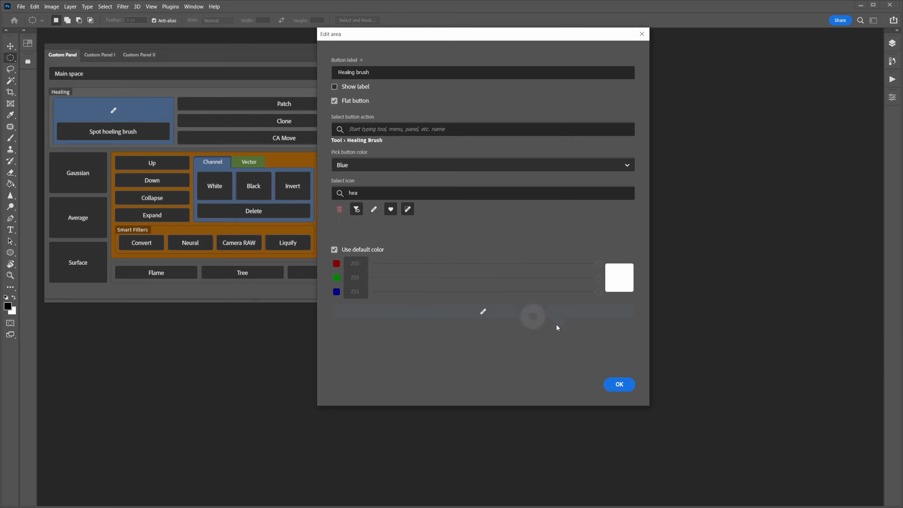
pyautogui.click(619, 384)
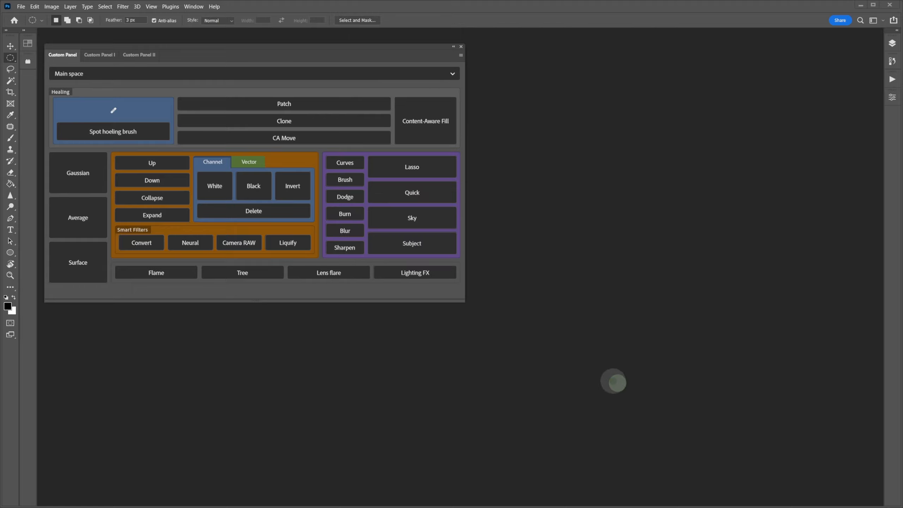
# Step: Hide the label of the "Spot hoeling brush" button, make it flat and enlarge its settings dialog
pyautogui.click(106, 134)
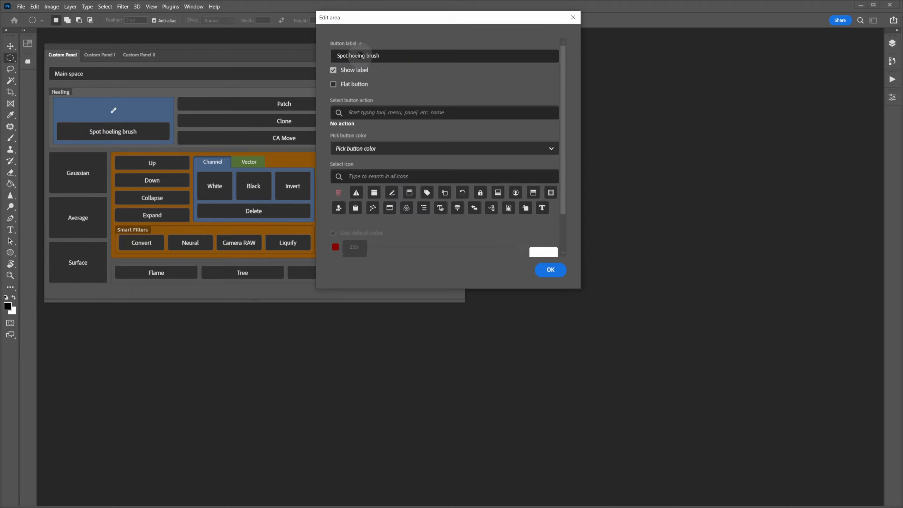
pyautogui.click(356, 70)
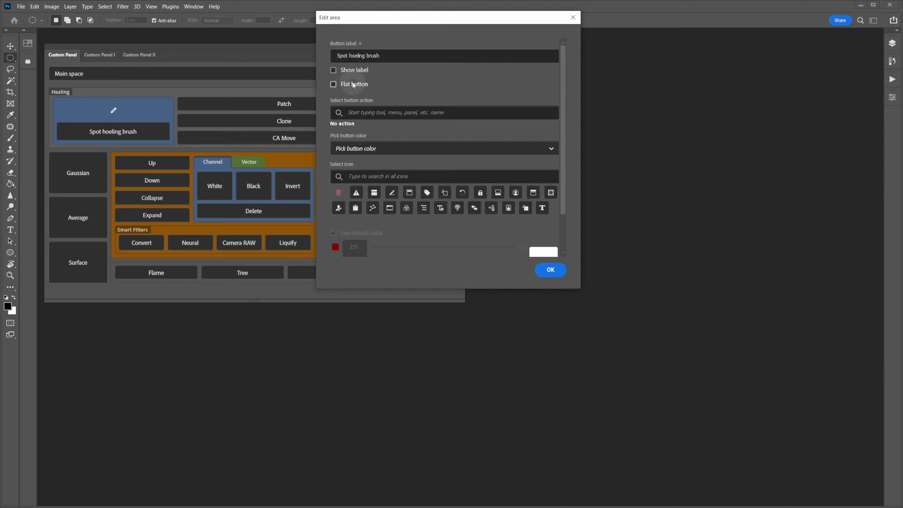
pyautogui.click(351, 84)
pyautogui.moveTo(573, 287); pyautogui.dragTo(619, 363)
# Step: Search the button actions for "hea", assign the Spot Healing Brush tool and set the button color to Blue
pyautogui.click(382, 110)
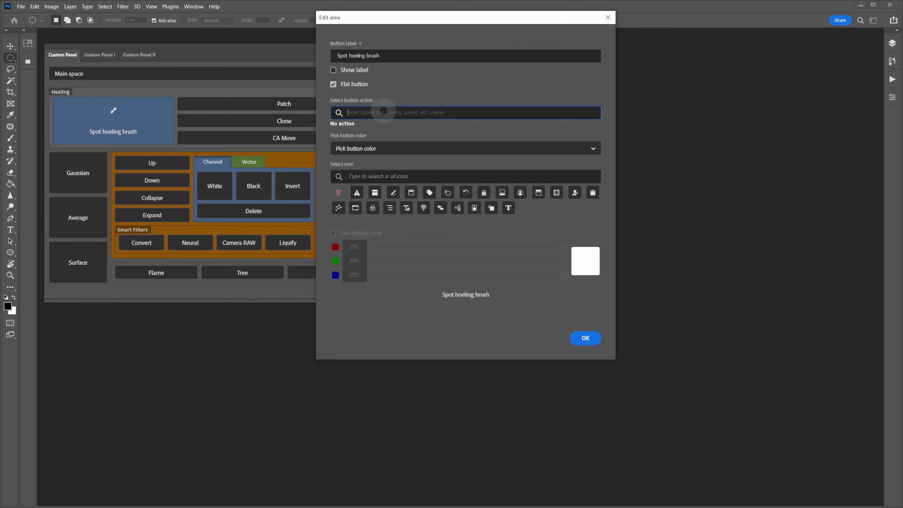
pyautogui.write('hea')
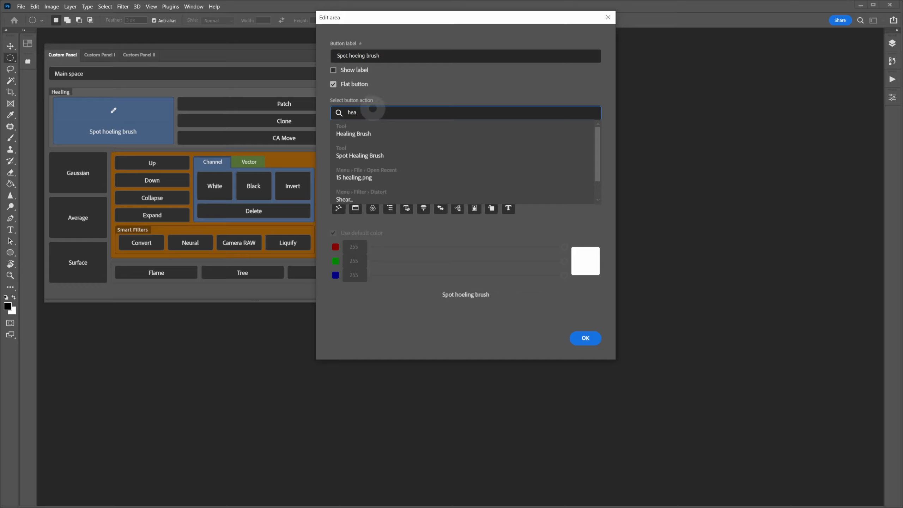
pyautogui.click(373, 155)
pyautogui.click(589, 148)
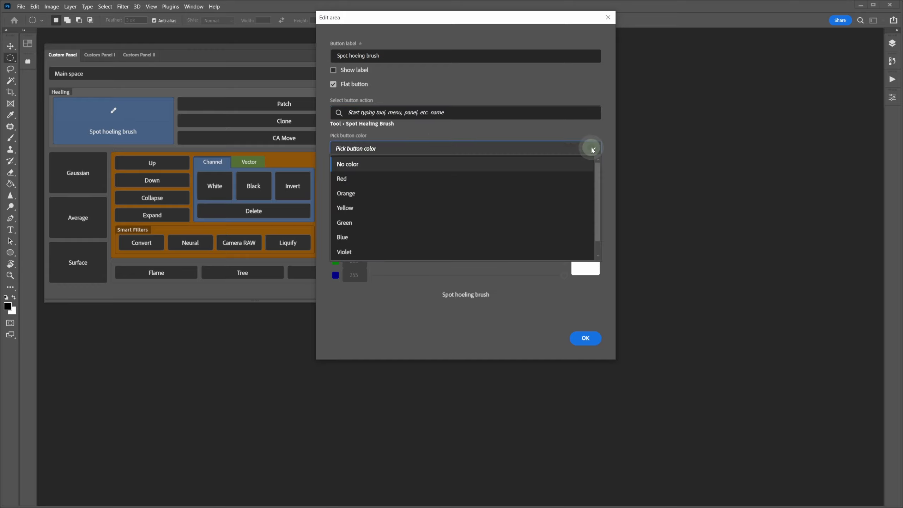
pyautogui.click(357, 235)
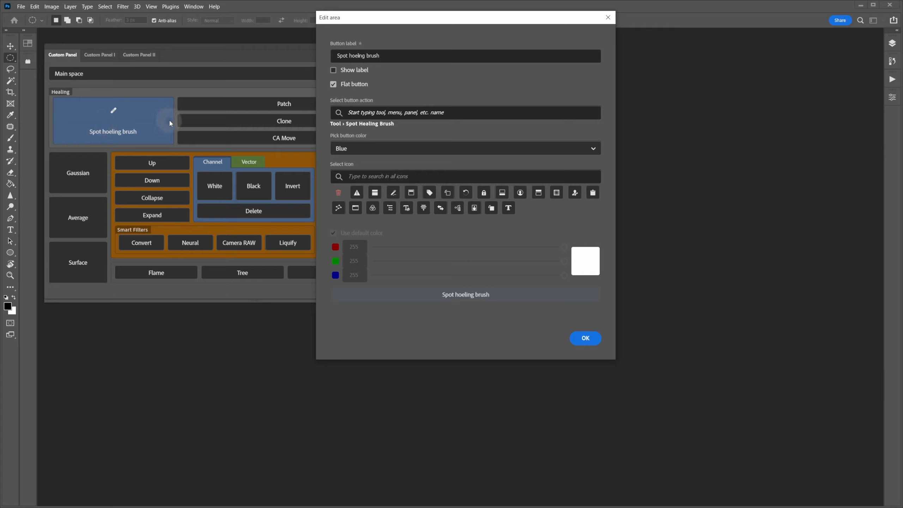
# Step: Search the icons for "hea", assign the spot healing brush icon and confirm the button settings
pyautogui.click(389, 176)
pyautogui.write('hea')
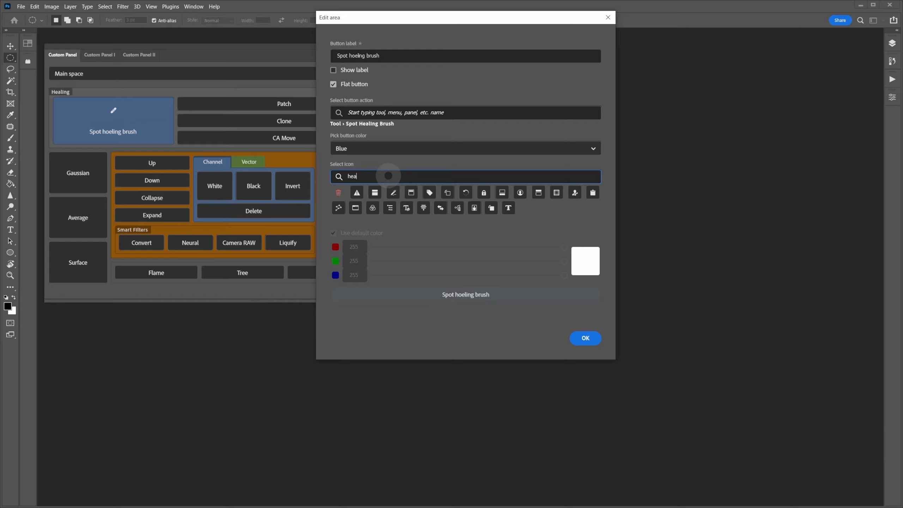
pyautogui.click(406, 193)
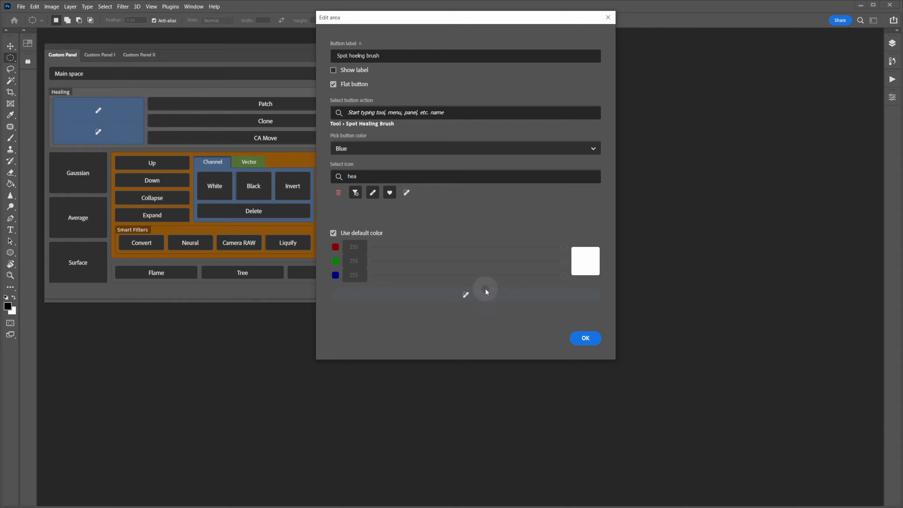
pyautogui.click(586, 339)
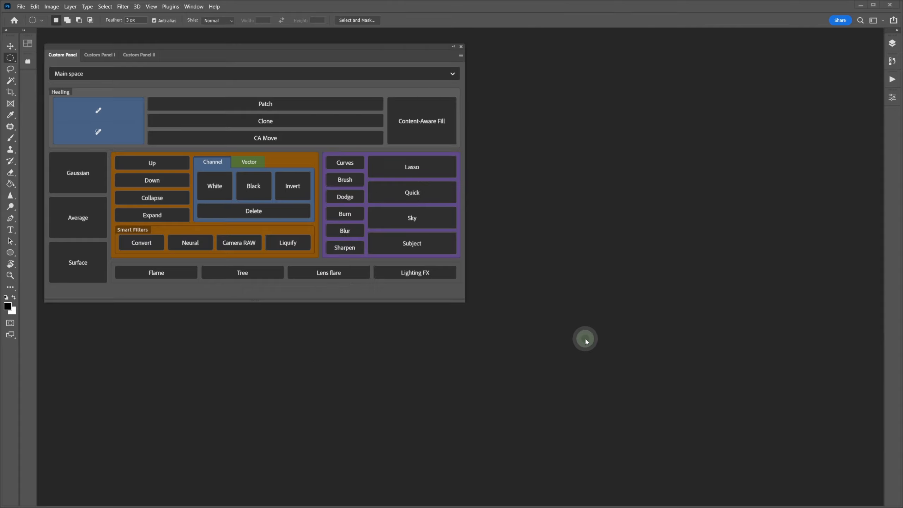
# Step: Make the Patch button in the Healing group flat and open its action search
pyautogui.click(272, 104)
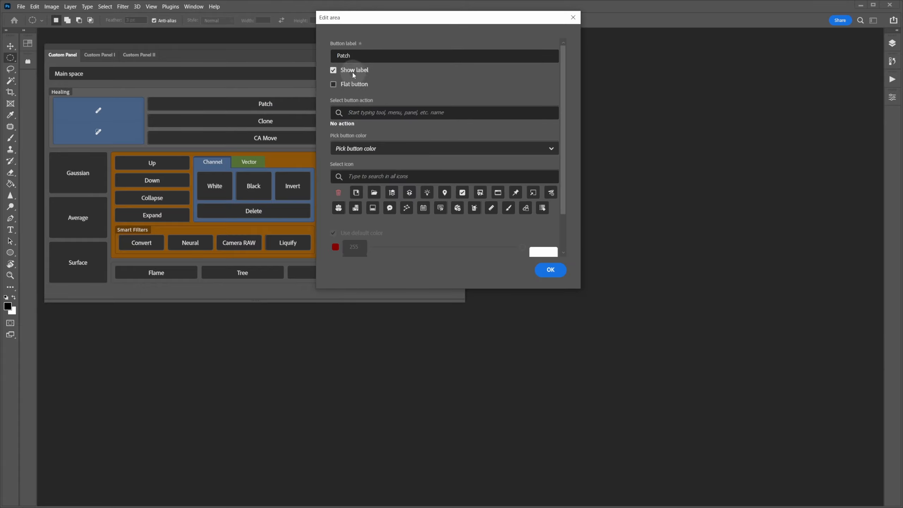
pyautogui.click(354, 85)
pyautogui.click(369, 112)
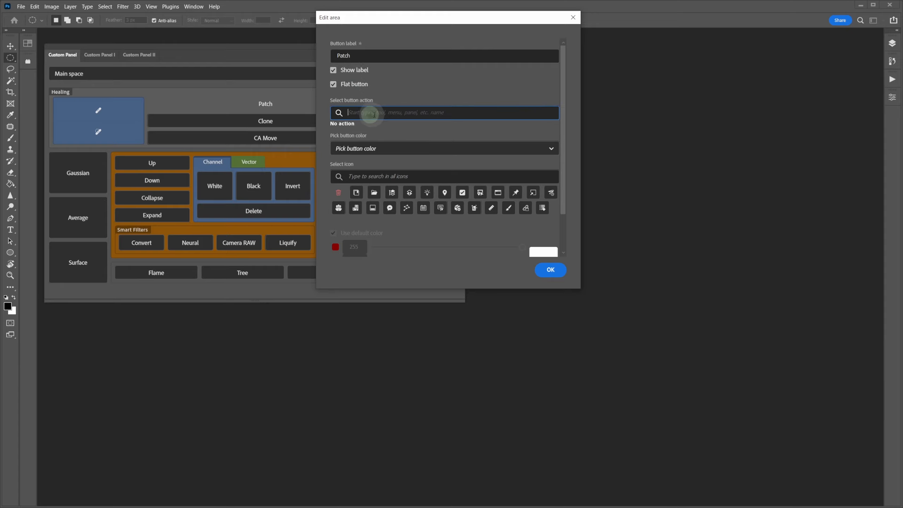
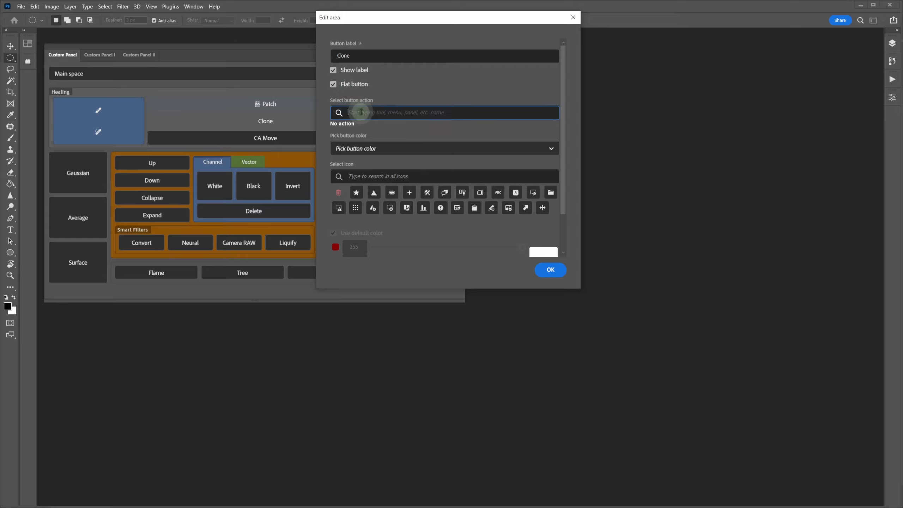
# Step: Search the Clone button's actions for "stamp", assign the Clone Stamp tool and set the button color to Blue
pyautogui.write('stamp')
pyautogui.click(366, 133)
pyautogui.click(369, 149)
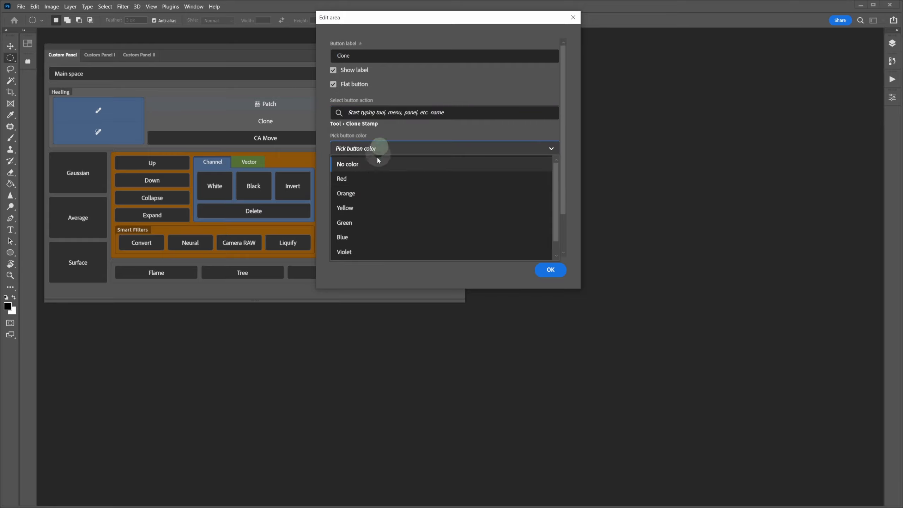
pyautogui.click(352, 236)
# Step: Search the icons for "stamp", assign the clone stamp icon to the Clone button and confirm its settings
pyautogui.click(360, 176)
pyautogui.write('stamp')
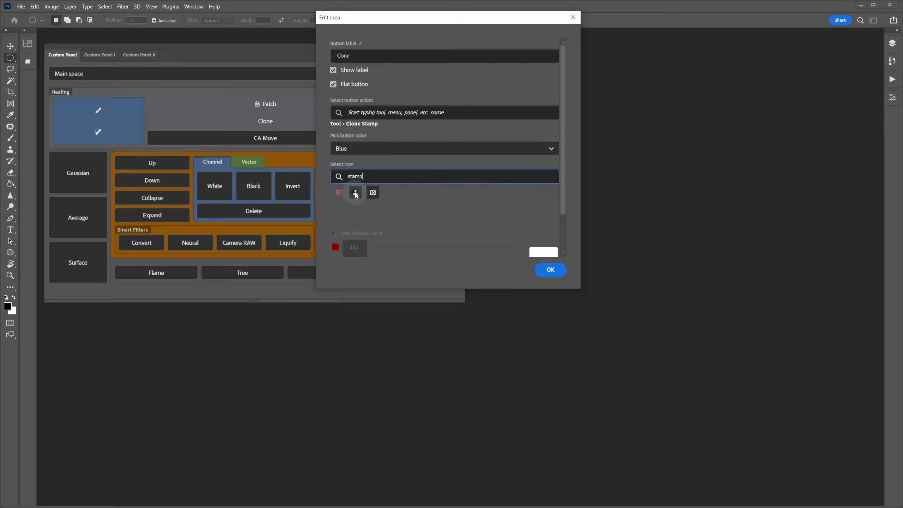
pyautogui.click(355, 192)
pyautogui.click(544, 267)
# Step: Make the CA Move button flat and Blue, and assign it the Content-Aware Move tool by searching for "content"
pyautogui.click(295, 138)
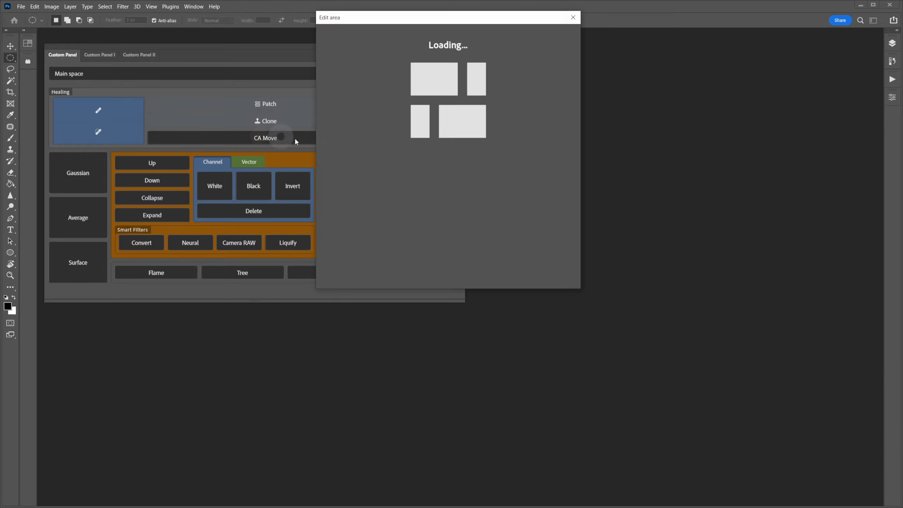
pyautogui.click(362, 111)
pyautogui.write('content')
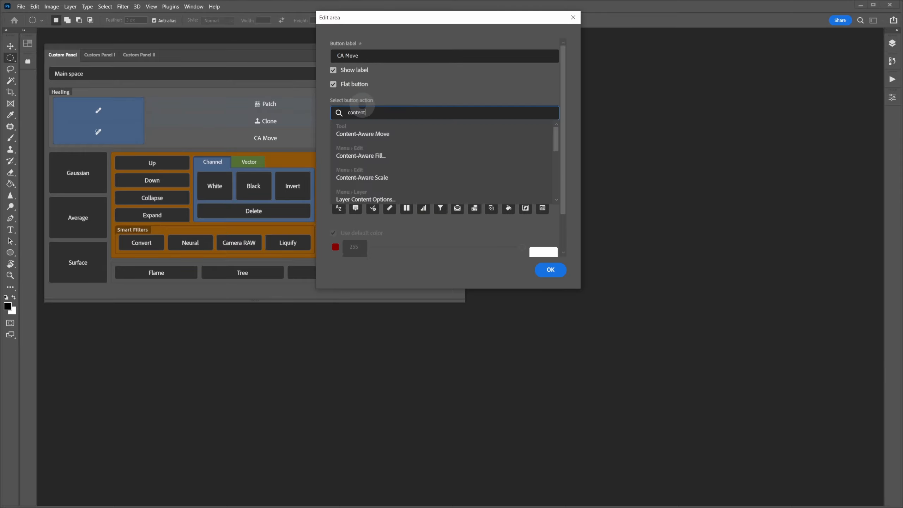
pyautogui.click(387, 130)
pyautogui.click(404, 149)
pyautogui.click(343, 237)
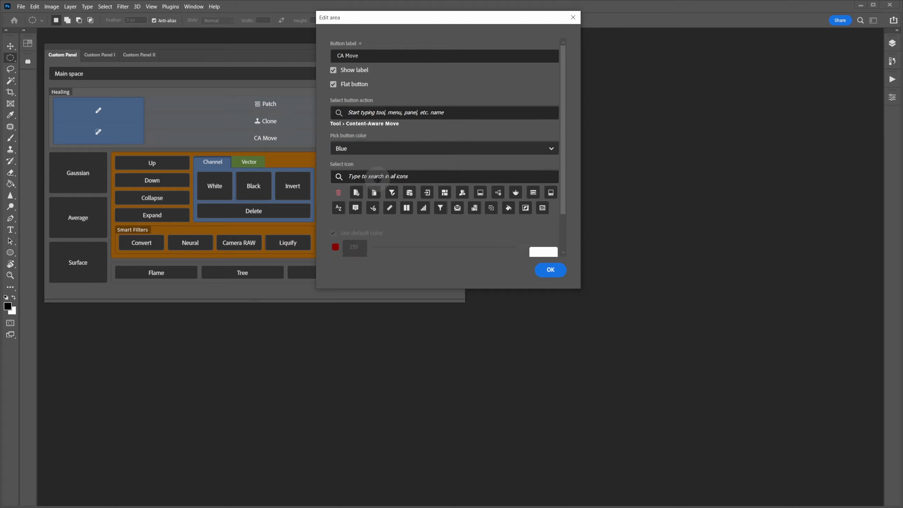
# Step: Search the icons for "swit", assign the double-headed arrow icon to the CA Move button and confirm its settings
pyautogui.write('swit')
pyautogui.click(356, 193)
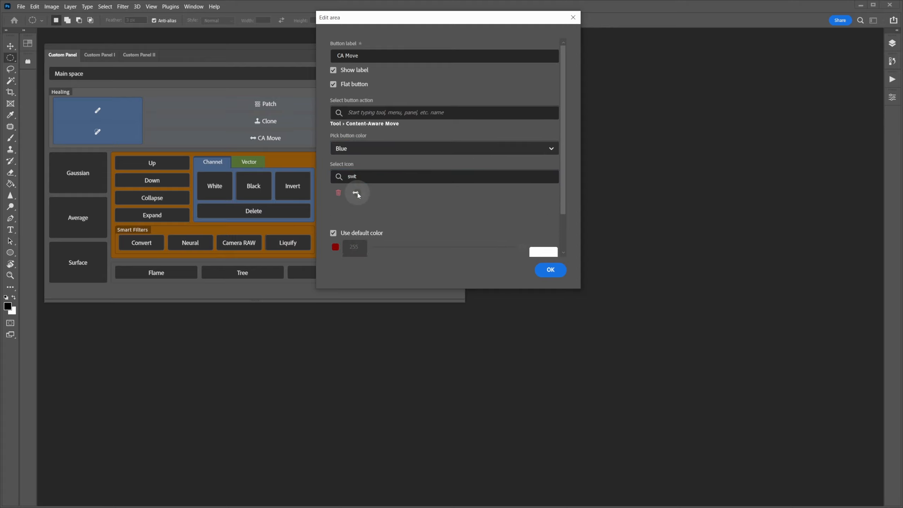
pyautogui.click(541, 269)
# Step: Assign the Edit command Content-Aware Fill to the Content-Aware Fill button by searching for "conte", and set its color to Blue
pyautogui.click(416, 123)
pyautogui.click(423, 123)
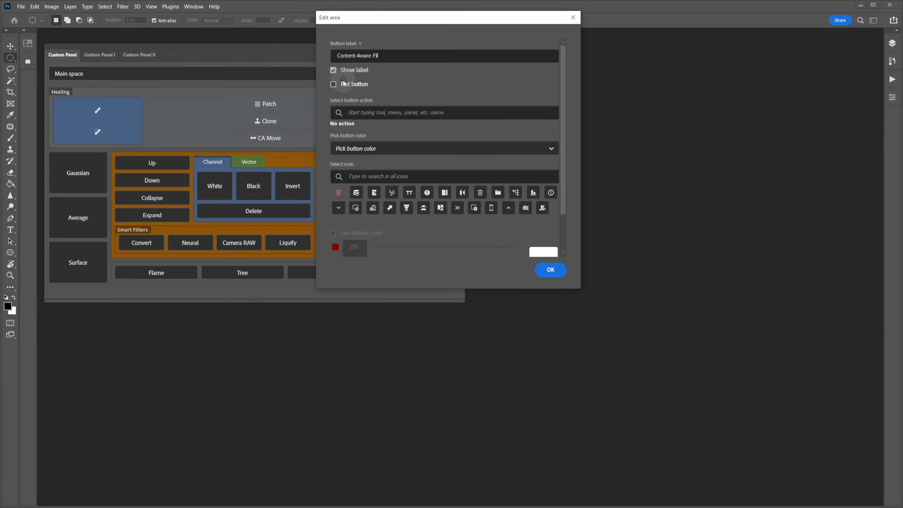
pyautogui.click(377, 114)
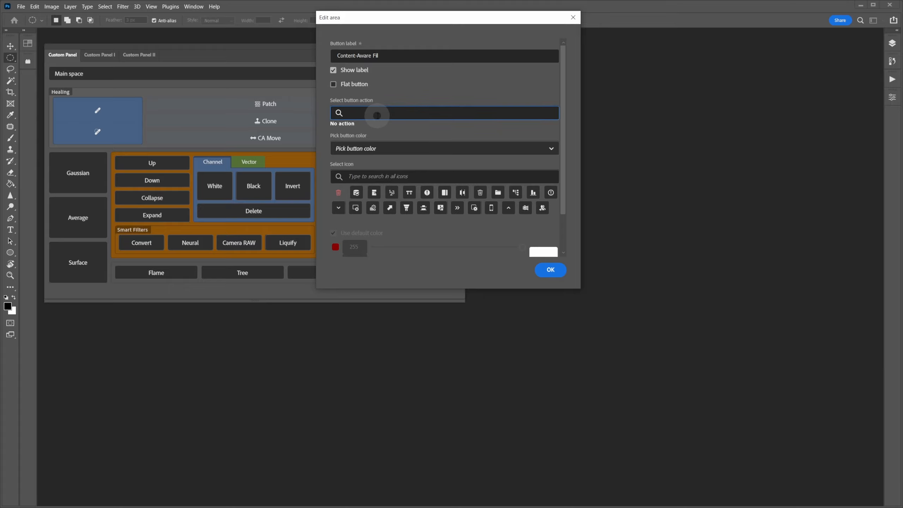
pyautogui.write('conte')
pyautogui.click(376, 152)
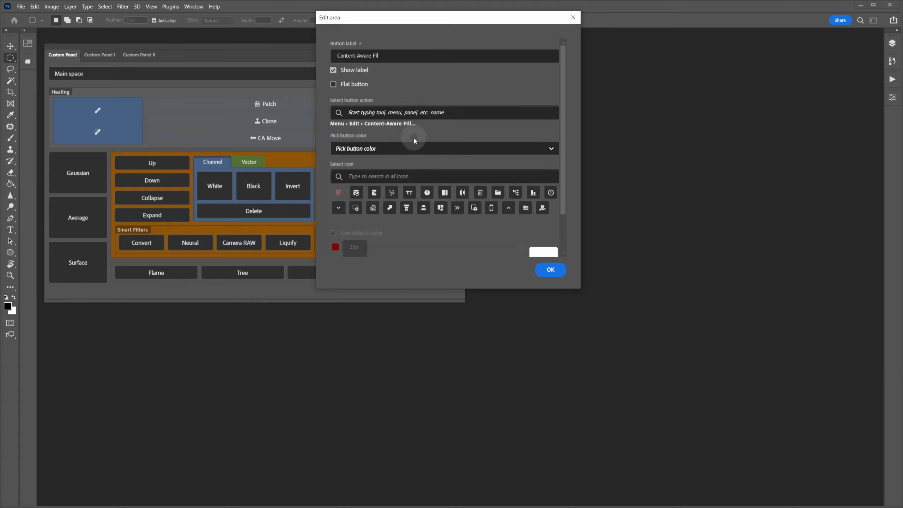
pyautogui.click(406, 146)
pyautogui.click(348, 236)
# Step: Search the icons for "transpa", assign the transparency checkerboard icon to the Content-Aware Fill button and confirm its settings
pyautogui.moveTo(449, 18); pyautogui.dragTo(477, 34)
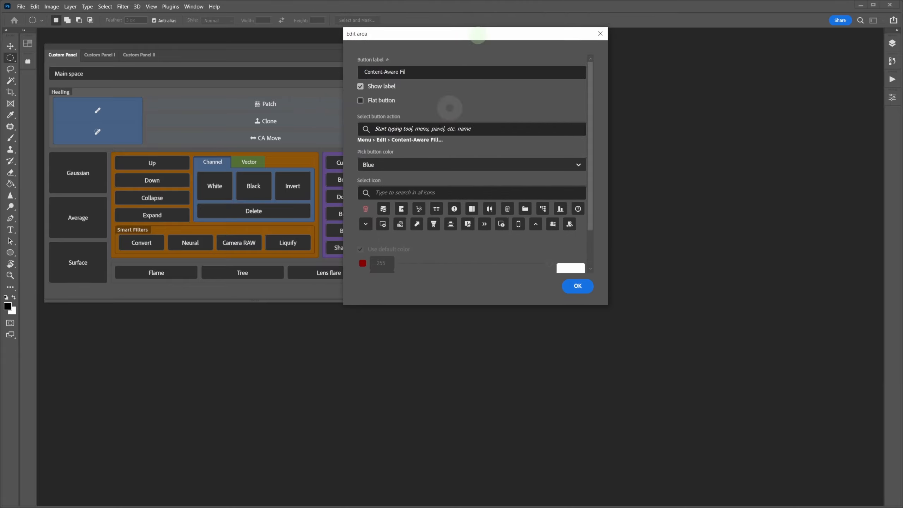
pyautogui.click(402, 195)
pyautogui.write('transpa')
pyautogui.click(382, 208)
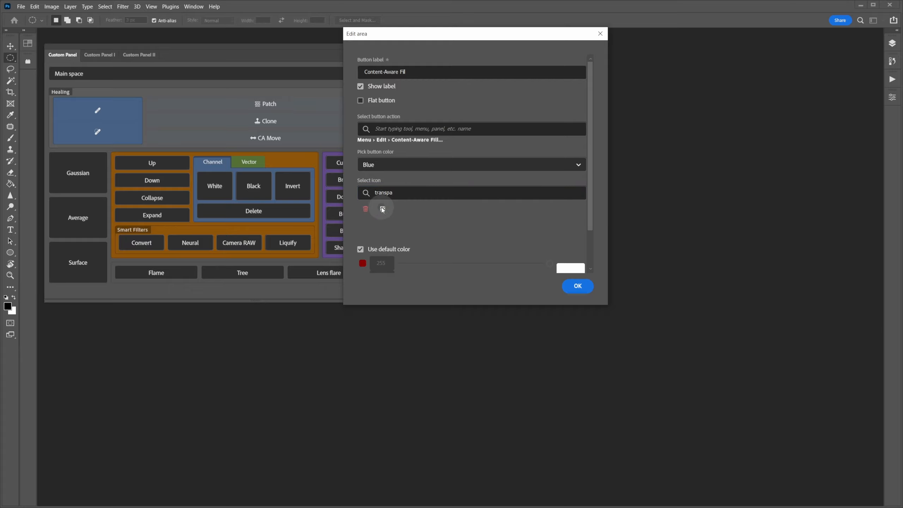
pyautogui.click(577, 284)
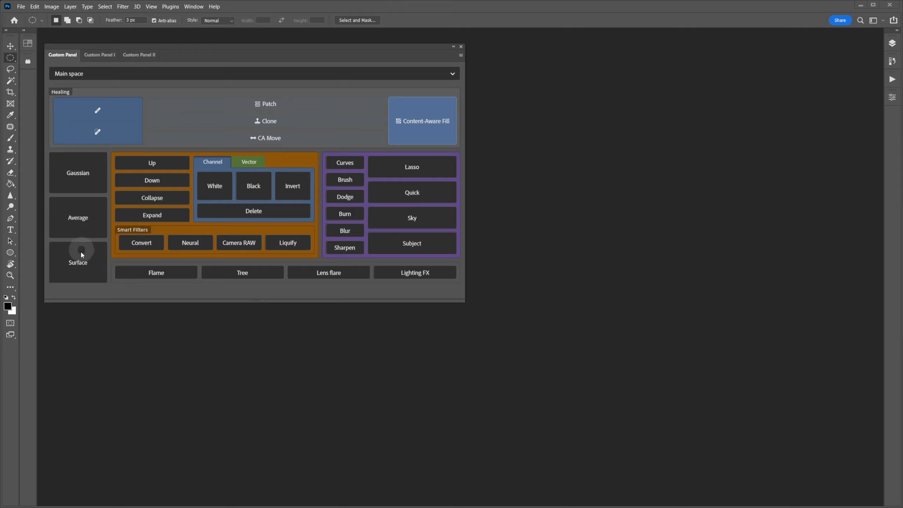
# Step: Assign the Blur filter Gaussian Blur to the Gaussian button by searching for "gauss", and set its color to Gray
pyautogui.click(82, 174)
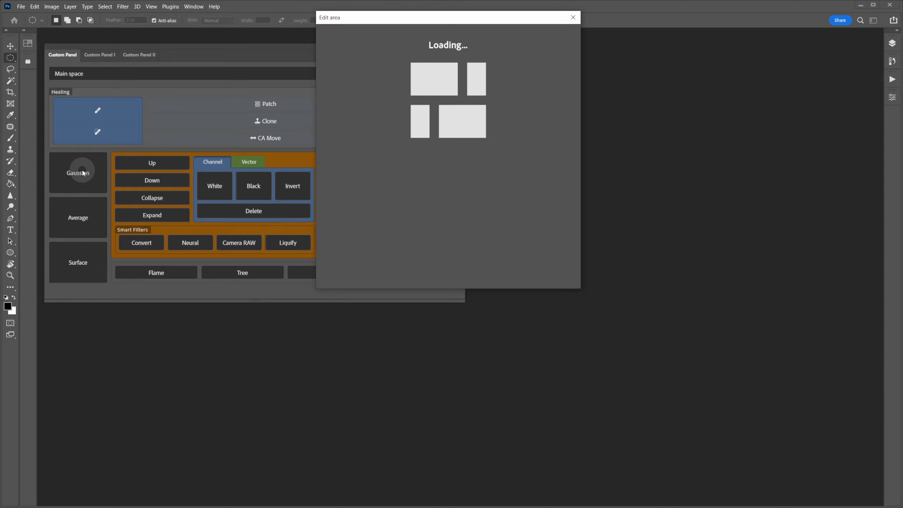
pyautogui.click(369, 112)
pyautogui.write('g')
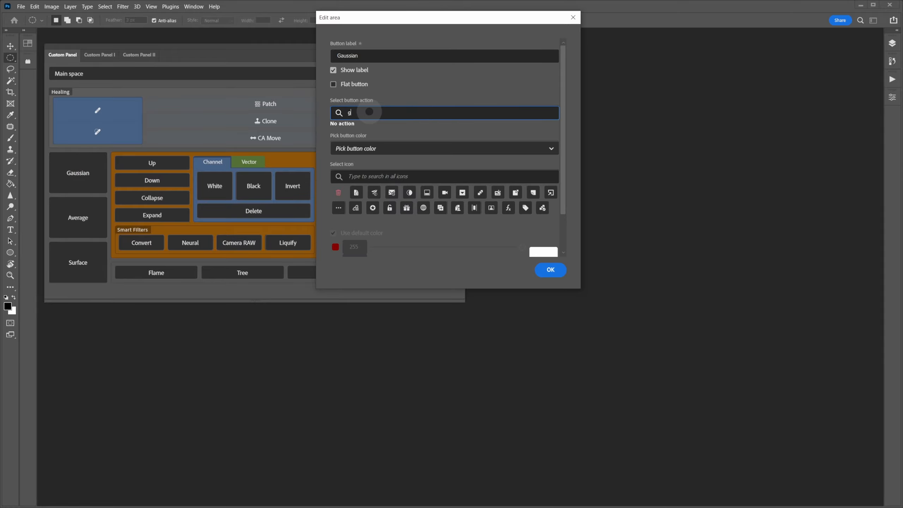
pyautogui.write('auss')
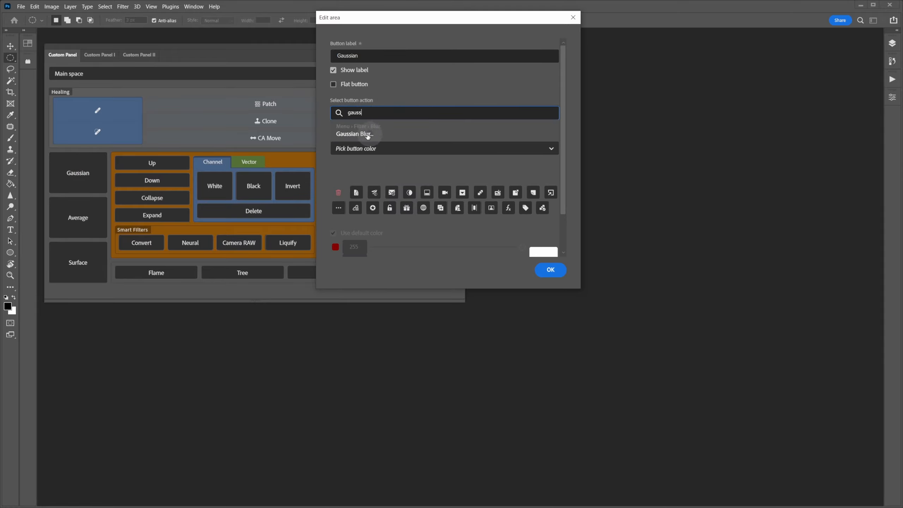
pyautogui.click(356, 134)
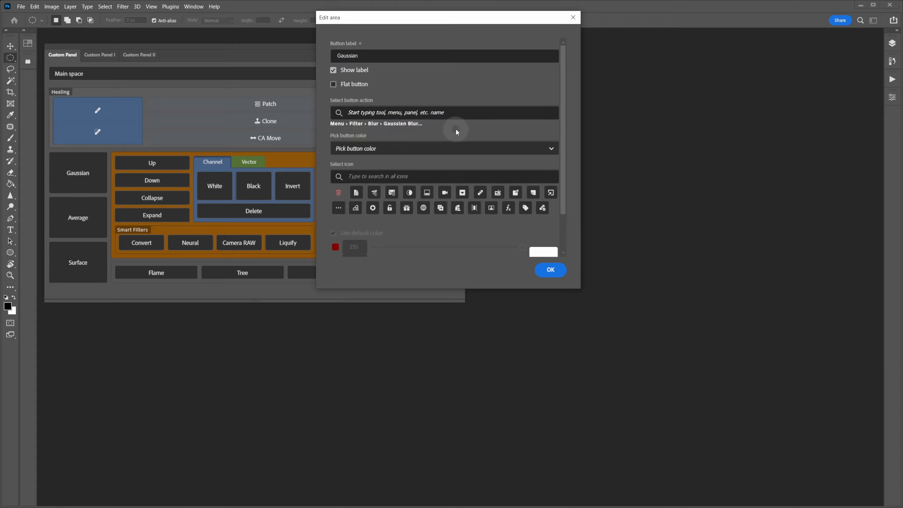
pyautogui.click(383, 154)
pyautogui.scroll(-1, 364, 227)
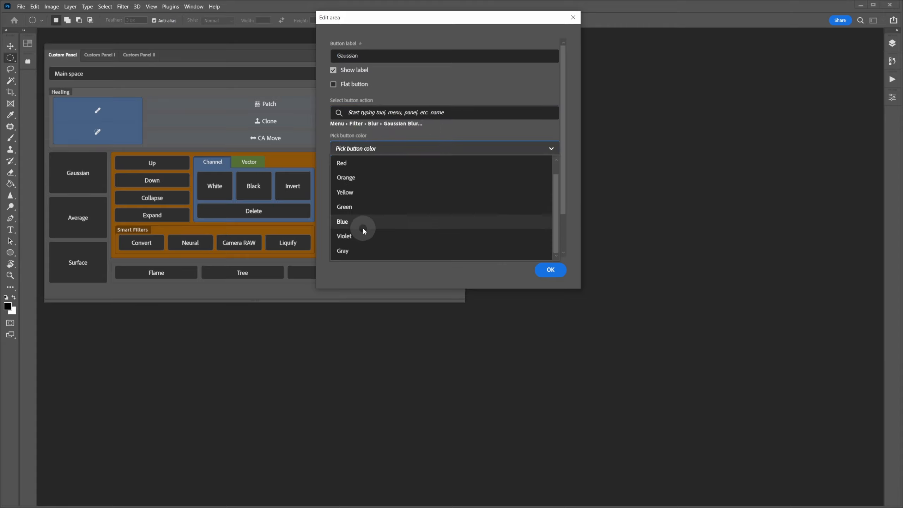
pyautogui.click(354, 253)
# Step: Search the icons for "blur", assign the droplet icon to the Gaussian button and confirm its settings
pyautogui.click(391, 176)
pyautogui.write('blur')
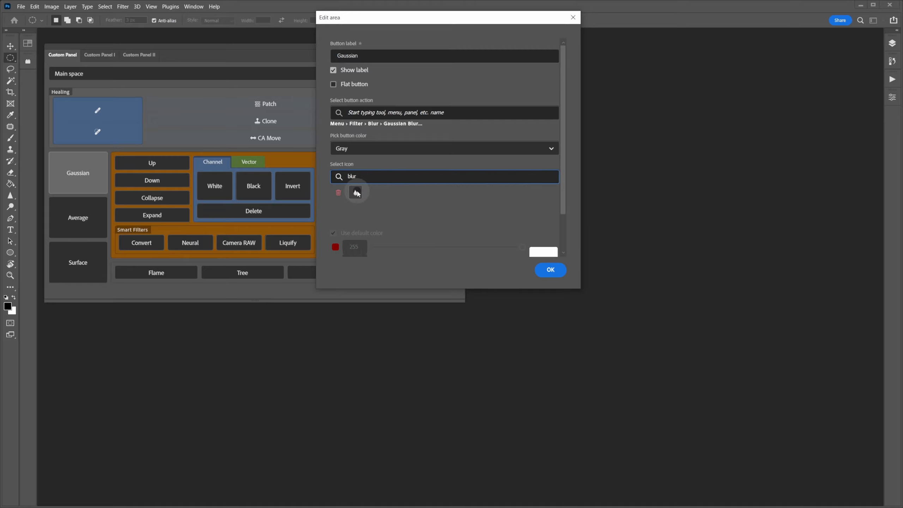
pyautogui.click(356, 192)
pyautogui.click(550, 269)
# Step: Assign the Average blur filter to the Average button by searching for "average", and set its color to Gray
pyautogui.click(78, 217)
pyautogui.click(359, 112)
pyautogui.write('average')
pyautogui.click(357, 134)
pyautogui.click(359, 149)
pyautogui.click(359, 250)
# Step: Search the icons for "blur", assign the droplet icon to the Average button and confirm its settings
pyautogui.click(365, 176)
pyautogui.write('blur')
pyautogui.click(357, 192)
pyautogui.click(549, 268)
# Step: Assign the Blur filter Surface Blur to the Surface button by searching for its name, and set its color to Gray
pyautogui.click(79, 262)
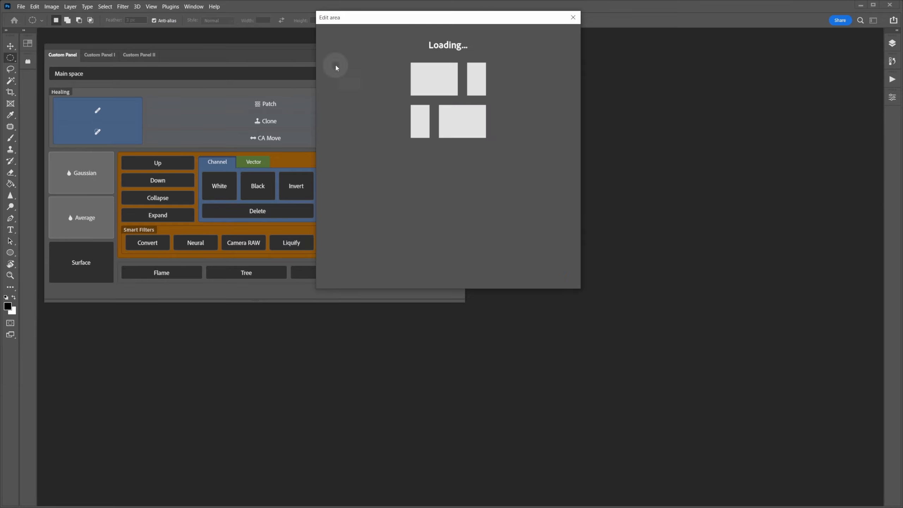
pyautogui.write('urface')
pyautogui.click(358, 134)
pyautogui.click(359, 149)
pyautogui.click(359, 250)
# Step: Search the icons for "blur", assign the droplet icon to the Surface button and confirm its settings
pyautogui.click(366, 177)
pyautogui.write('blur')
pyautogui.click(357, 193)
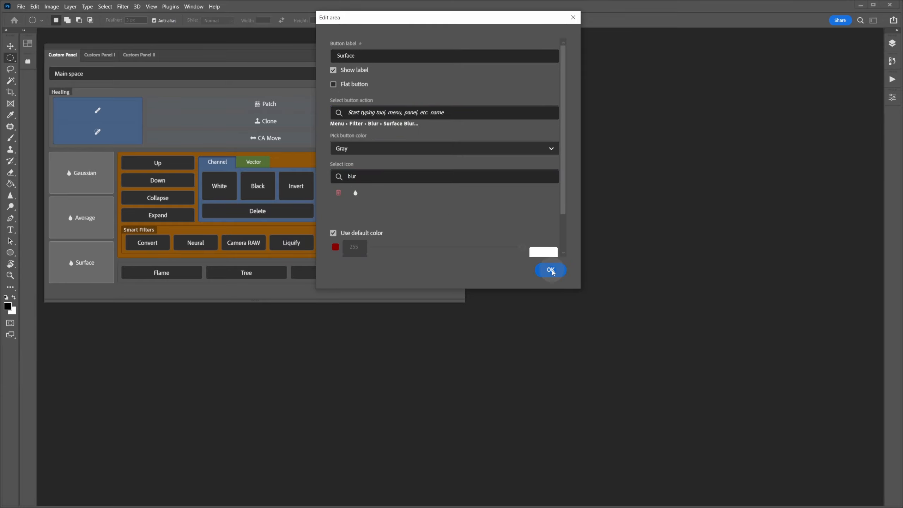
pyautogui.click(550, 270)
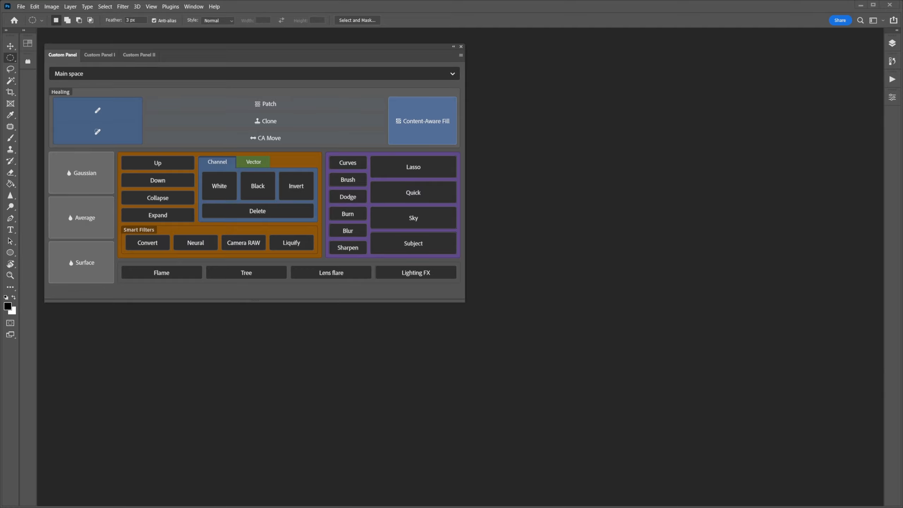
# Step: Assign the smart filter conversion to the Convert button by searching for "convert", make the button Orange and confirm its settings
pyautogui.click(262, 224)
pyautogui.click(364, 113)
pyautogui.write('convert')
pyautogui.scroll(-5, 425, 192)
pyautogui.click(423, 196)
pyautogui.click(551, 269)
# Step: Assign the neural filters action to the Neural button by searching for "neural", and confirm its settings
pyautogui.click(196, 242)
pyautogui.click(383, 112)
pyautogui.write('neural')
pyautogui.click(551, 269)
# Step: Assign the Camera Raw Filter to the Camera RAW button by searching for "camera", and confirm its settings
pyautogui.click(244, 243)
pyautogui.click(385, 112)
pyautogui.write('camera')
pyautogui.click(361, 177)
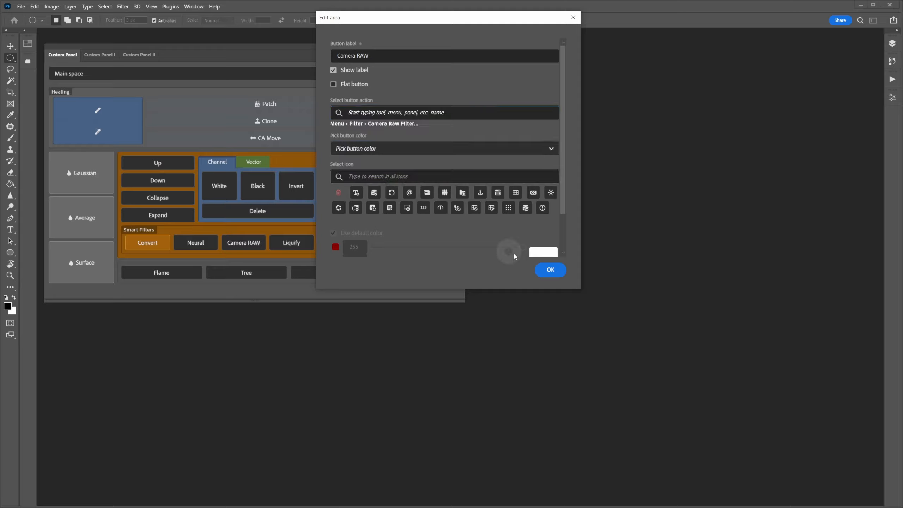
pyautogui.click(550, 269)
# Step: Assign the Liquify filter to the Liquify button by searching for "liquify", and confirm its settings
pyautogui.click(292, 243)
pyautogui.write('liquify')
pyautogui.click(356, 134)
pyautogui.click(550, 269)
# Step: Assign the Brush tool to the Brush button, give it the brush icon by searching the icons for "bru", and confirm
pyautogui.click(97, 110)
pyautogui.click(372, 176)
pyautogui.write('brush')
pyautogui.click(356, 193)
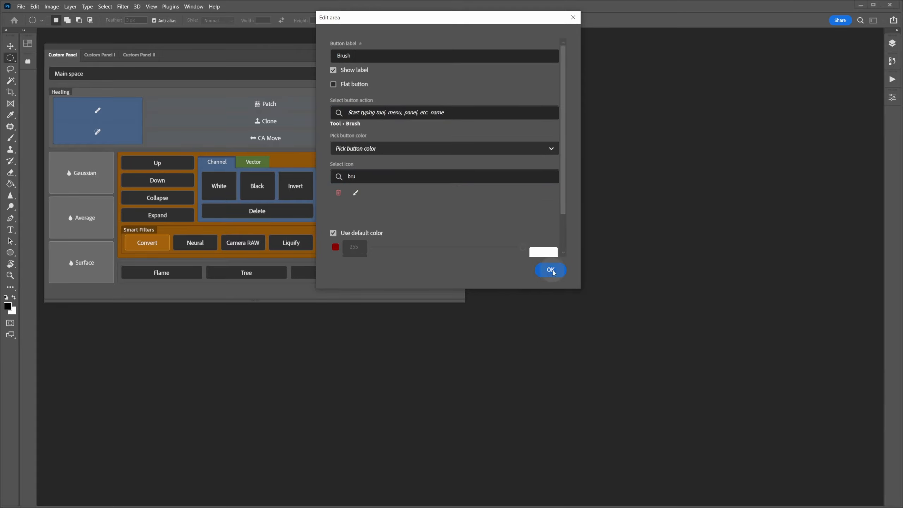
pyautogui.click(551, 269)
# Step: Assign the Dodge tool and magnifier icon to the Dodge button, and give the Burn button its tool and hand icon
pyautogui.click(347, 196)
pyautogui.click(406, 194)
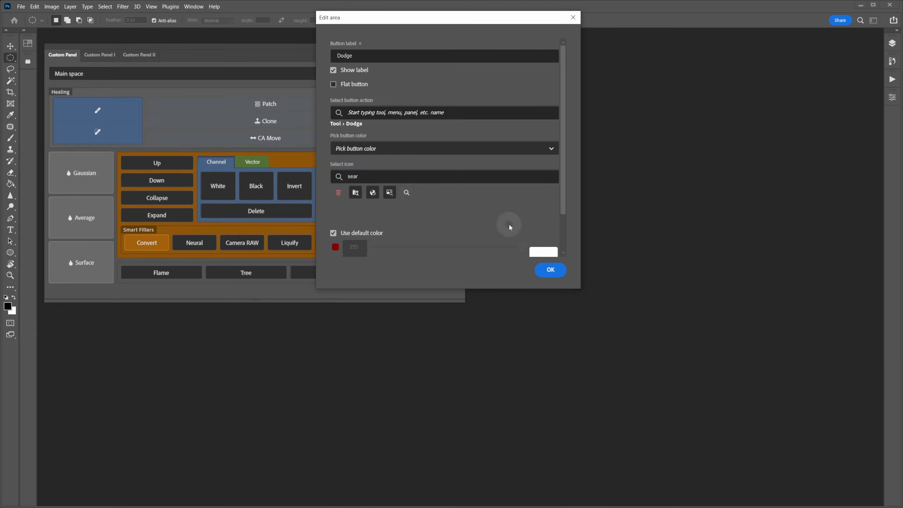
pyautogui.click(550, 270)
pyautogui.click(377, 115)
pyautogui.click(550, 269)
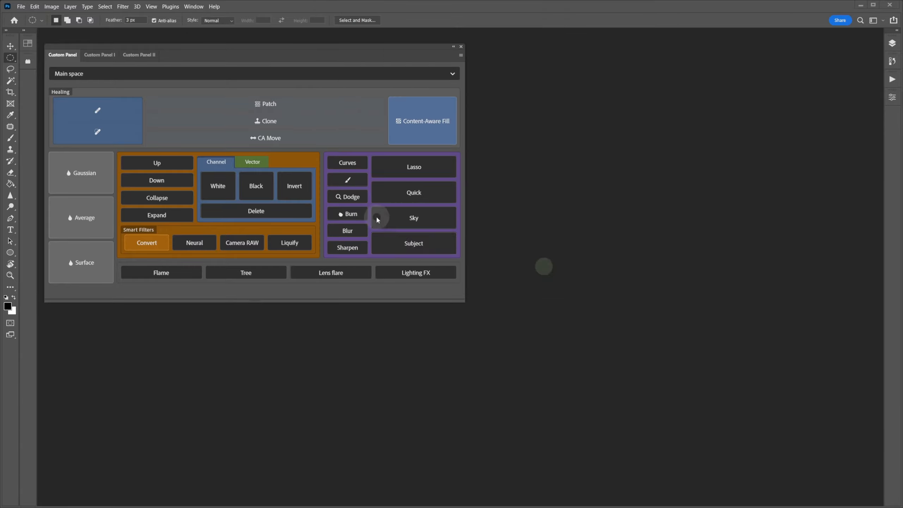
# Step: Assign the Blur tool to the Blur button by searching for "blur", give it the droplet icon and confirm its settings
pyautogui.click(347, 229)
pyautogui.click(376, 112)
pyautogui.write('blur')
pyautogui.click(355, 137)
pyautogui.click(550, 270)
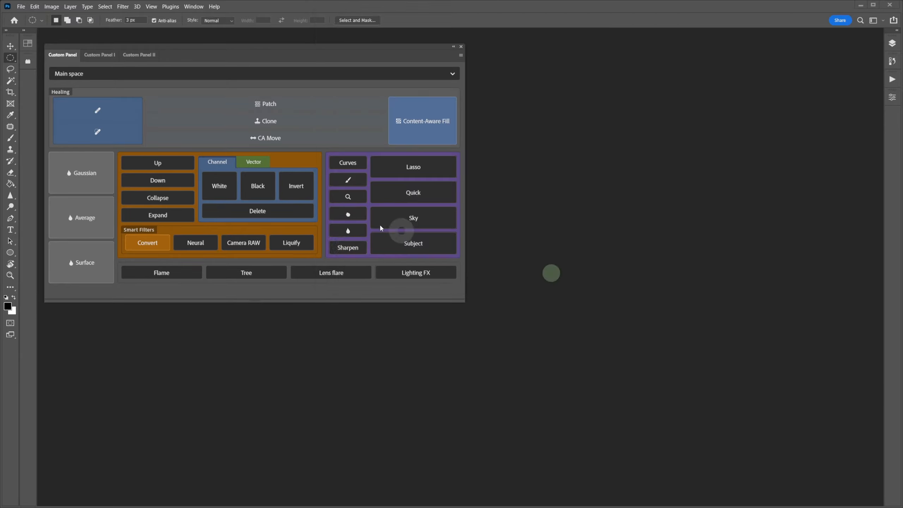
# Step: Assign the Sharpen tool to the Sharpen button by searching for "sharp", and give it the cone icon without a label
pyautogui.click(346, 249)
pyautogui.click(361, 113)
pyautogui.write('sharp')
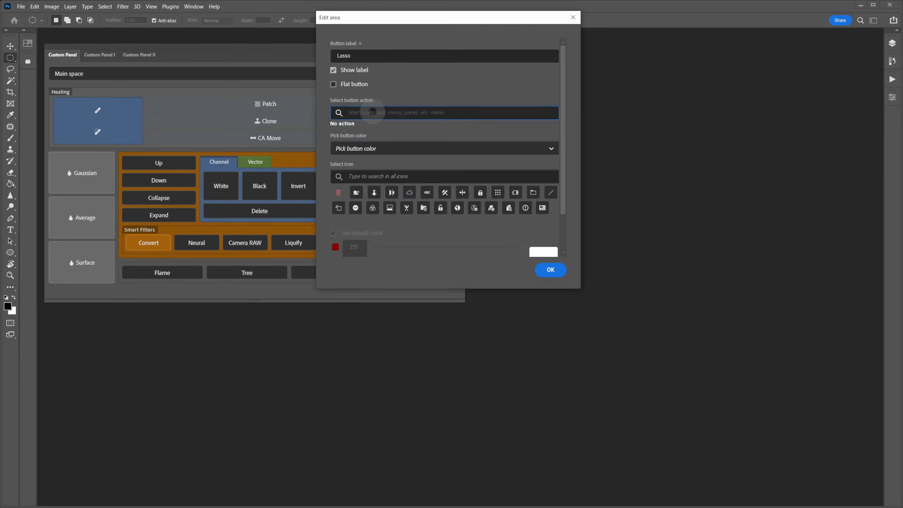
# Step: Search the icons for "regio" and assign the lasso icon to the Lasso button
pyautogui.click(398, 148)
pyautogui.click(398, 176)
pyautogui.write('regio')
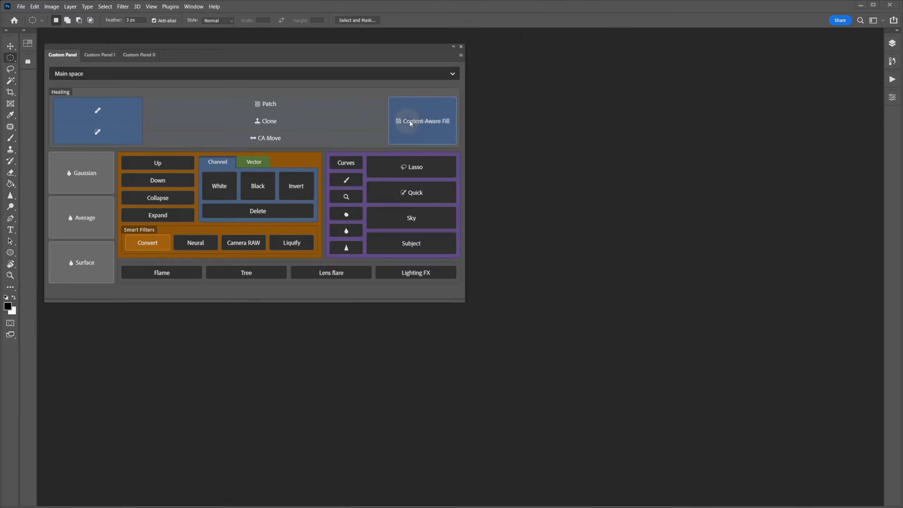
pyautogui.click(363, 114)
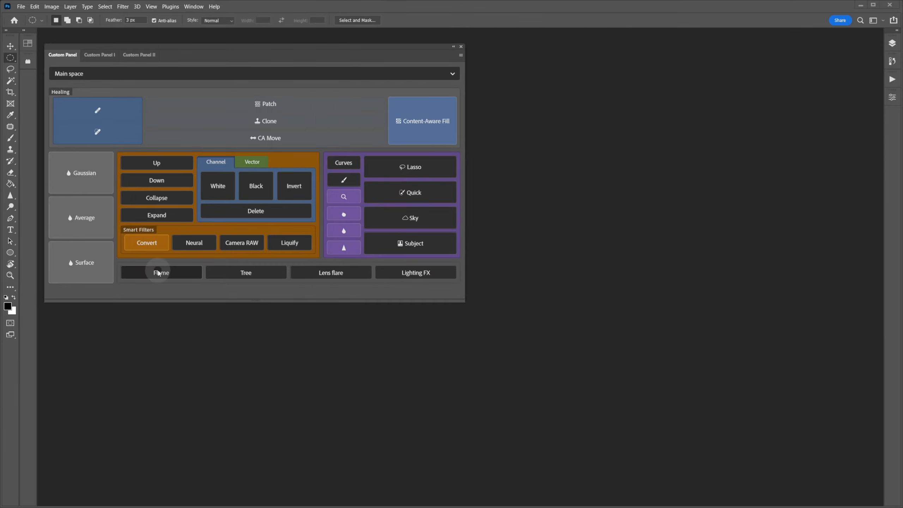
# Step: Assign the Render filter Flame to the Flame button, set its color to Yellow and give it the flame icon by searching for "ho"
pyautogui.click(160, 272)
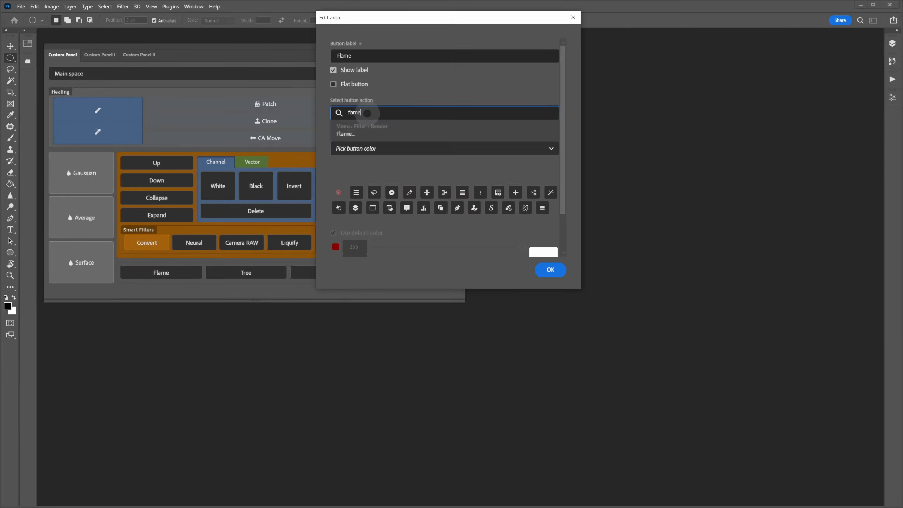
pyautogui.click(364, 177)
pyautogui.write('ho')
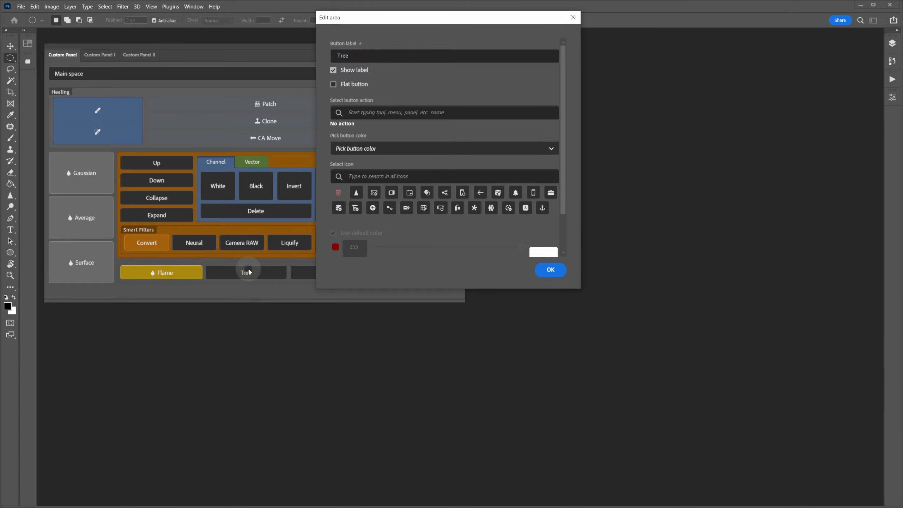
# Step: Assign the Render filter Tree to the Tree button, color it Yellow and give it the branch icon by searching for "bra"
pyautogui.click(383, 113)
pyautogui.click(444, 149)
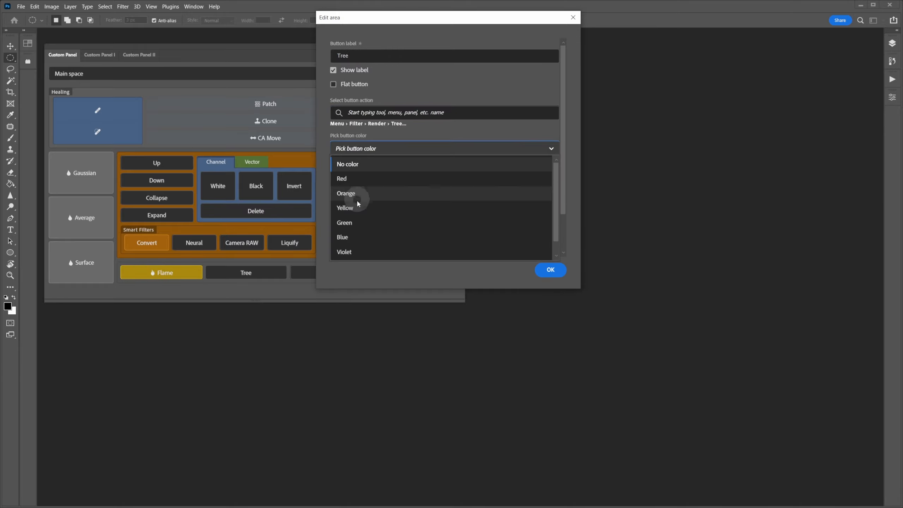
pyautogui.click(362, 213)
pyautogui.click(379, 176)
pyautogui.write('bra')
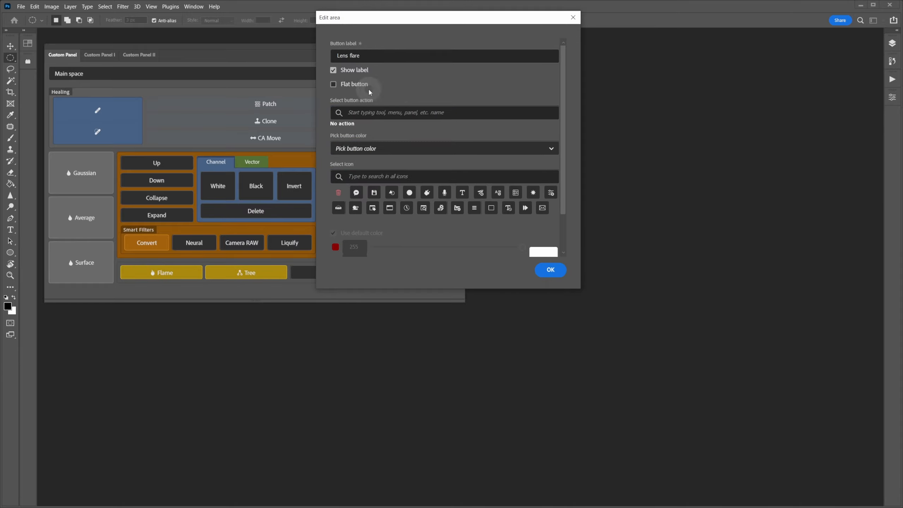
# Step: Color the Lens flare and Lighting FX buttons Yellow, and assign Lighting Effects to Lighting FX by searching for "lighti"
pyautogui.click(355, 148)
pyautogui.click(352, 204)
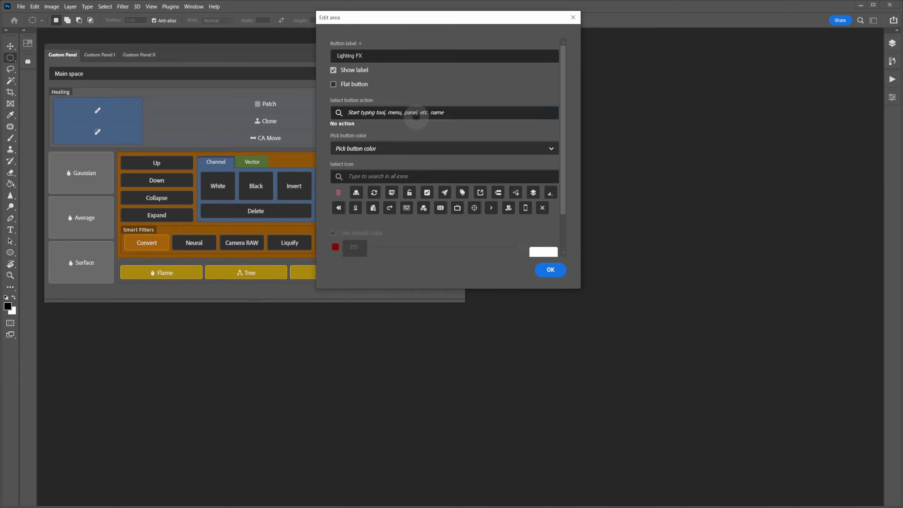
pyautogui.write('lighti')
pyautogui.click(367, 133)
pyautogui.click(359, 149)
pyautogui.click(355, 207)
# Step: Search the icons for "lear", assign the light bulb icon to the Lighting FX button and confirm its settings
pyautogui.click(377, 177)
pyautogui.write('lear')
pyautogui.click(355, 193)
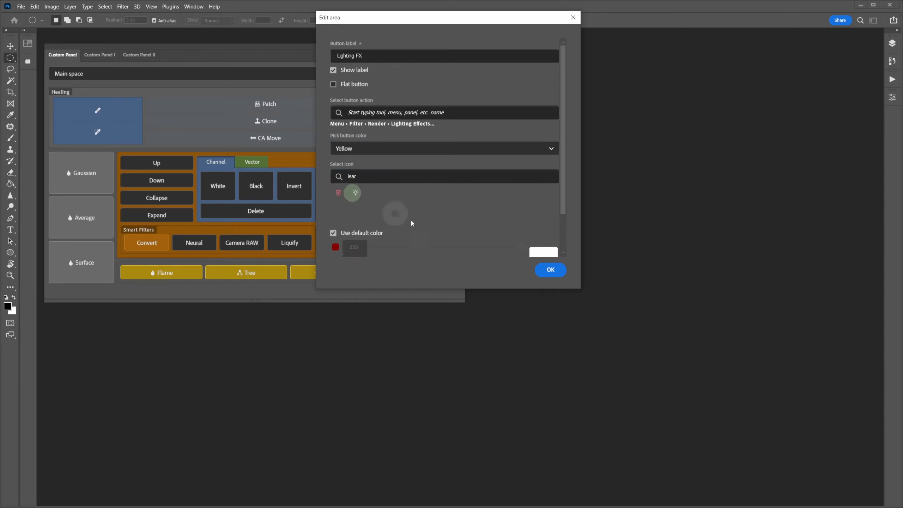
pyautogui.click(550, 270)
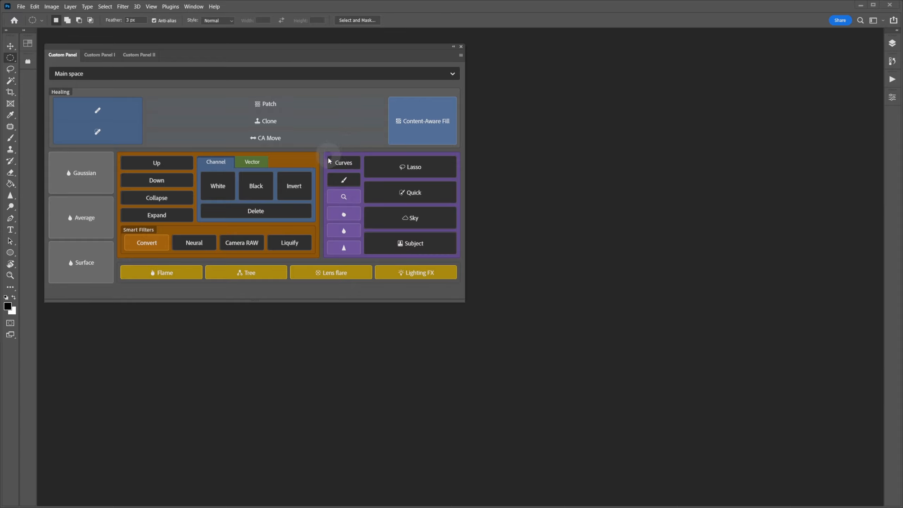
pyautogui.click(339, 163)
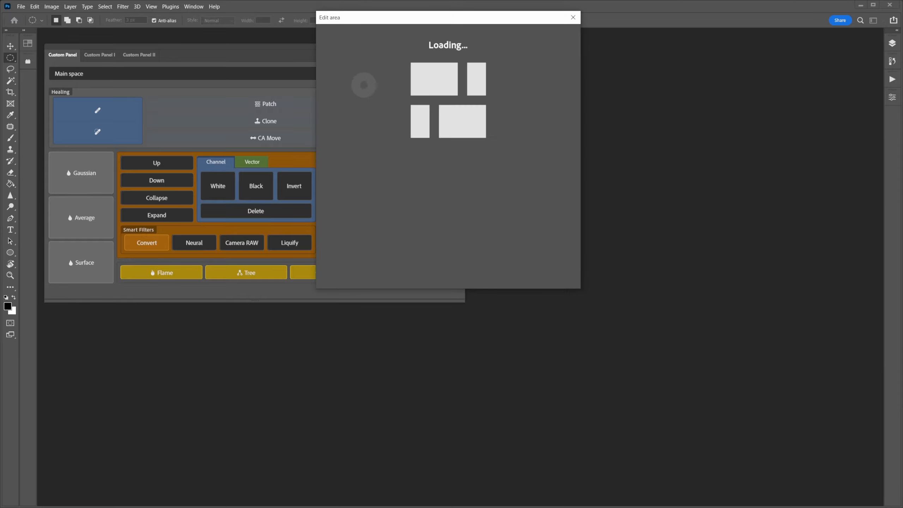
pyautogui.click(396, 111)
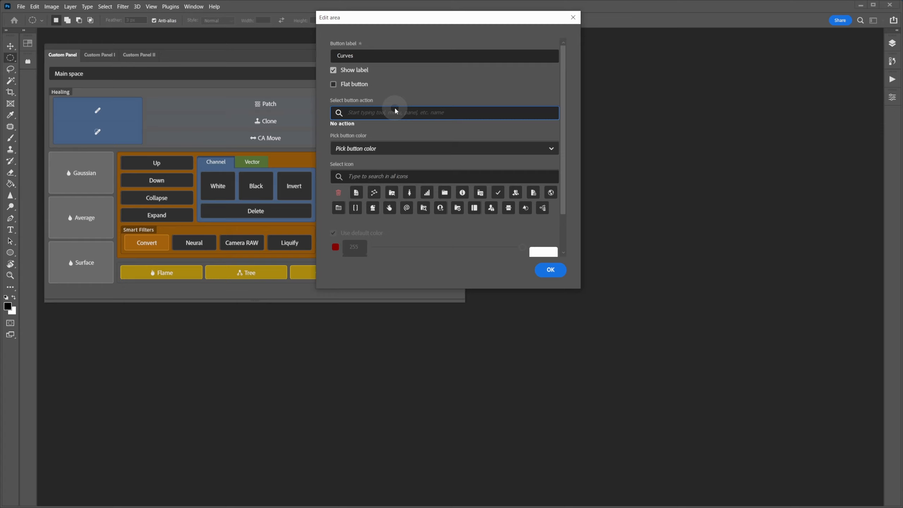
pyautogui.write('@a')
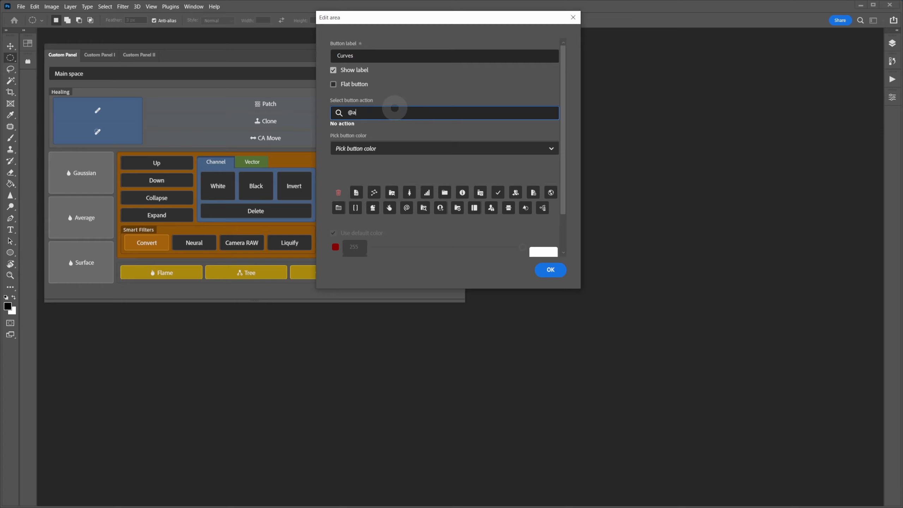
pyautogui.write('dju')
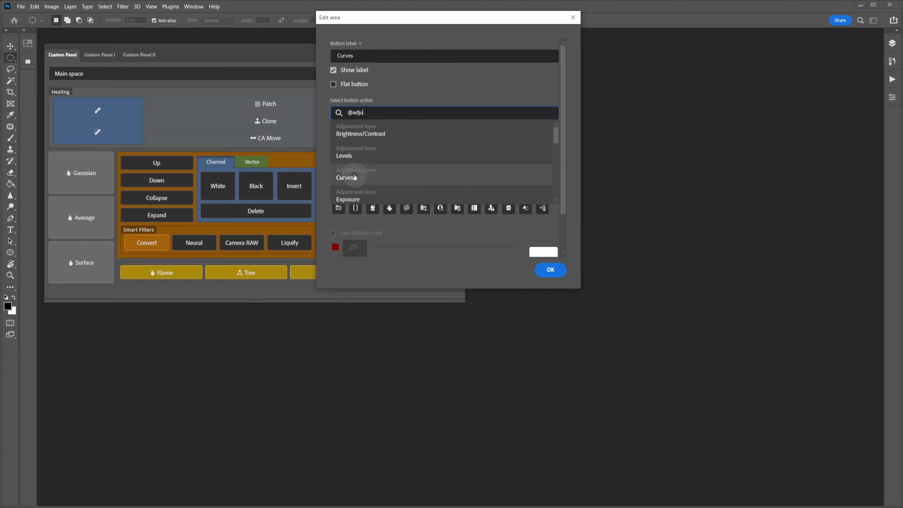
pyautogui.click(355, 177)
# Step: Search the icons for "trend", assign the plain trend line icon to the Curves button, hide its label and confirm
pyautogui.click(372, 177)
pyautogui.write('tr')
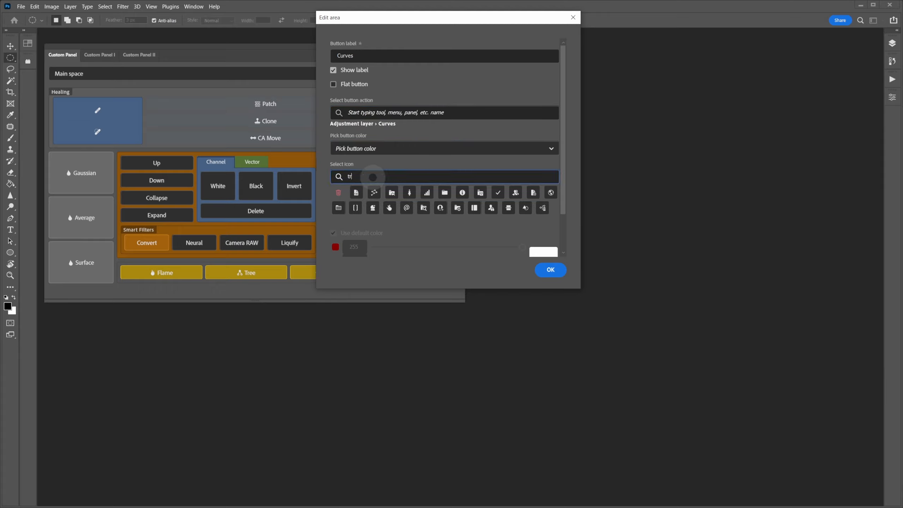
pyautogui.write('end')
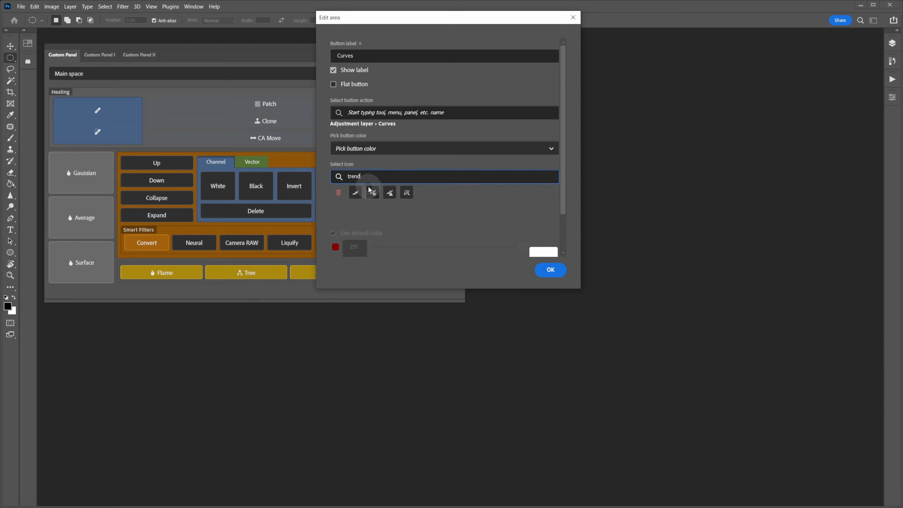
pyautogui.click(358, 193)
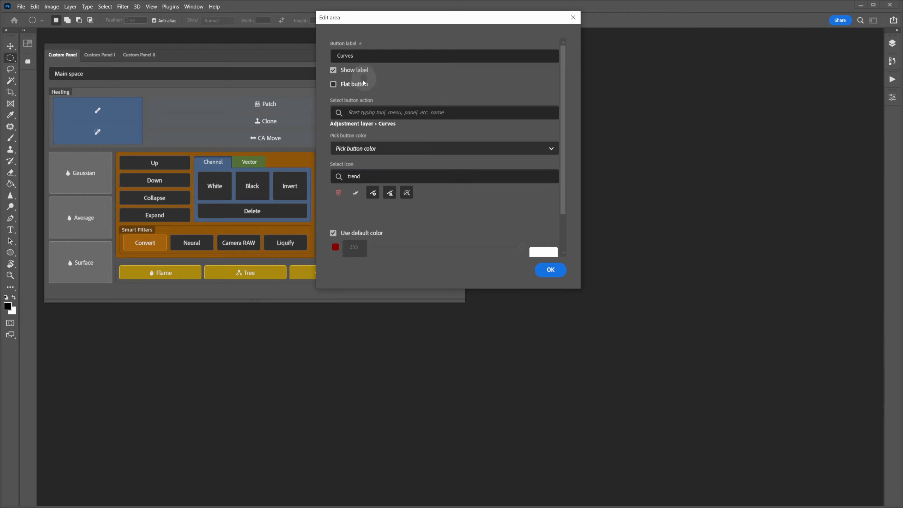
pyautogui.click(356, 70)
pyautogui.click(551, 270)
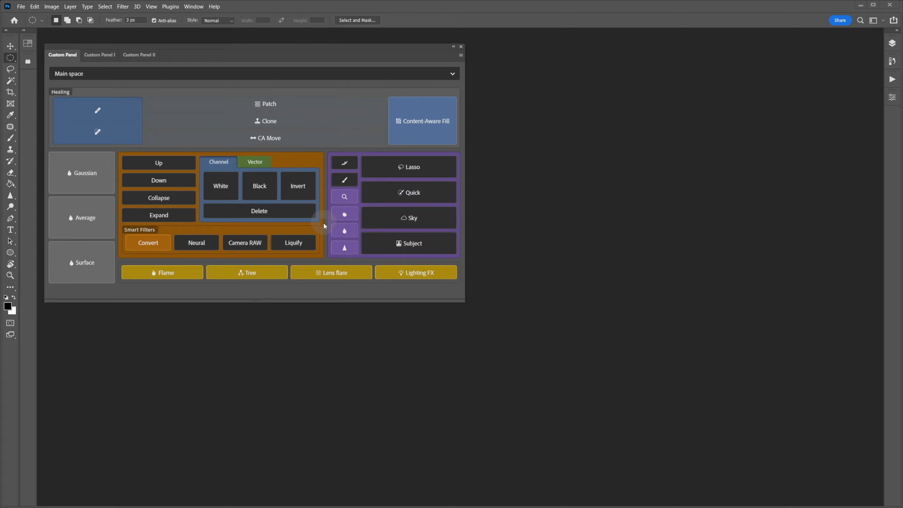
# Step: Add a layout to Custom Panel I and rename its space as Layers
pyautogui.click(104, 57)
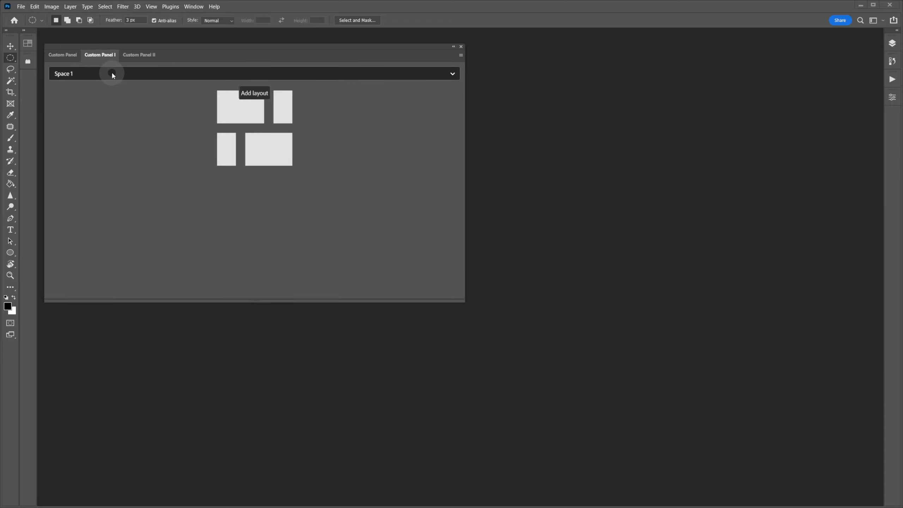
pyautogui.click(251, 95)
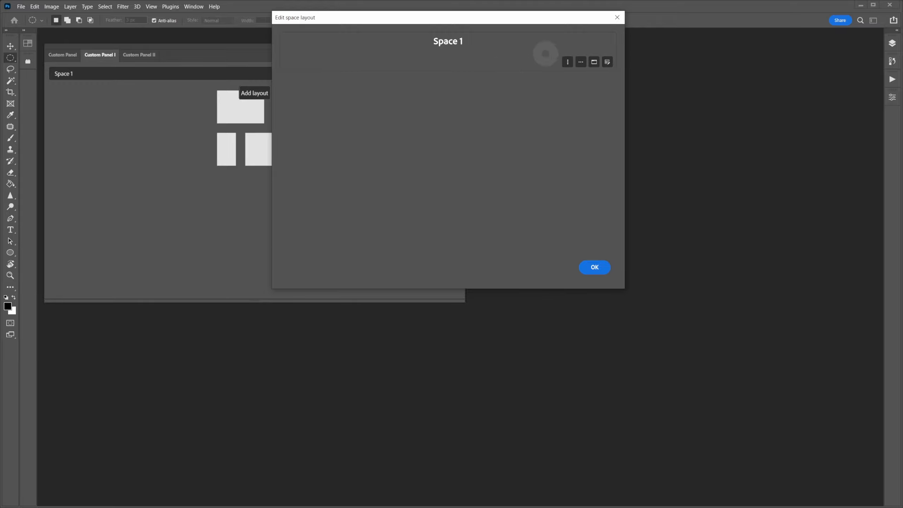
pyautogui.click(606, 62)
pyautogui.moveTo(379, 54); pyautogui.dragTo(310, 54)
pyautogui.write('Lay')
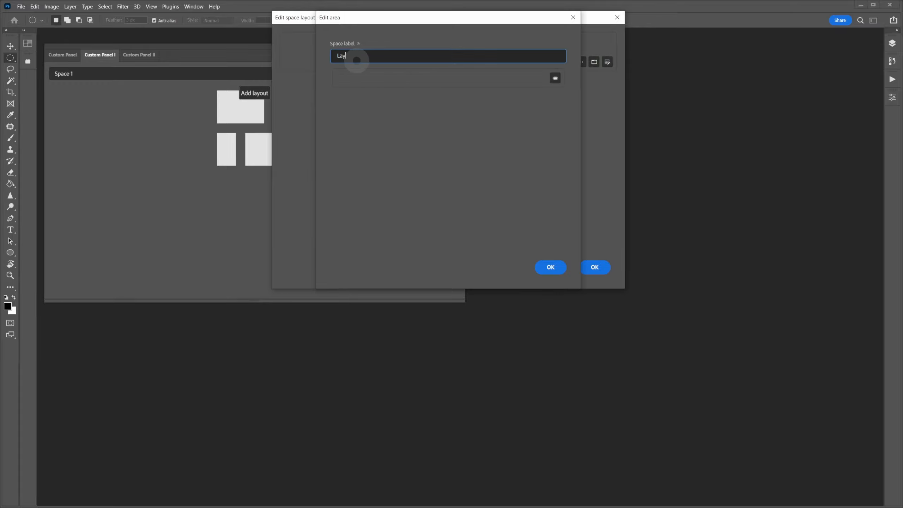
pyautogui.write('ers')
pyautogui.click(550, 267)
pyautogui.click(454, 89)
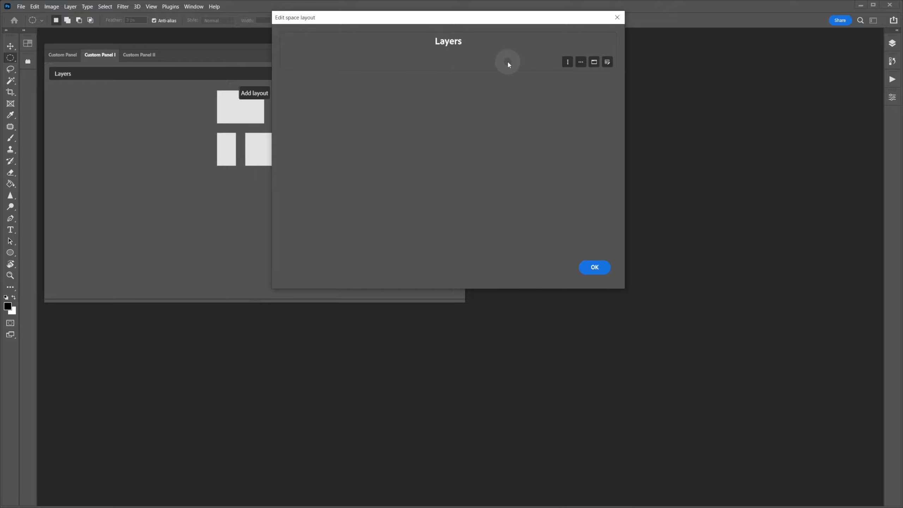
# Step: Create two columns in the Layers space, labelled Adjustment and Blend
pyautogui.click(567, 62)
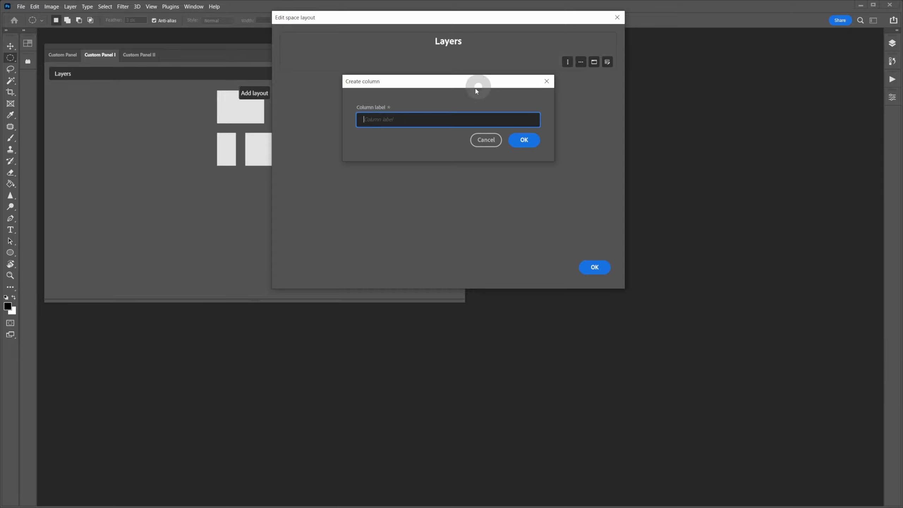
pyautogui.click(433, 111)
pyautogui.write('Adjustmen')
pyautogui.press('Return')
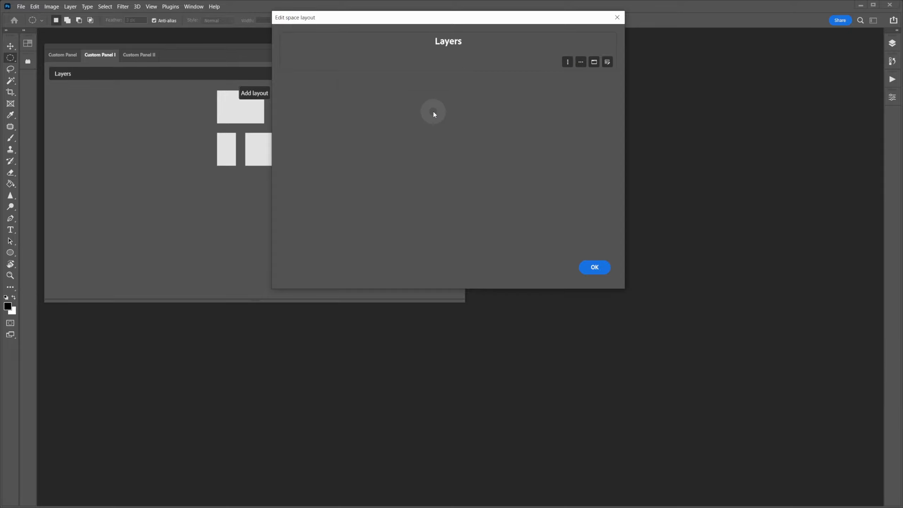
pyautogui.click(568, 93)
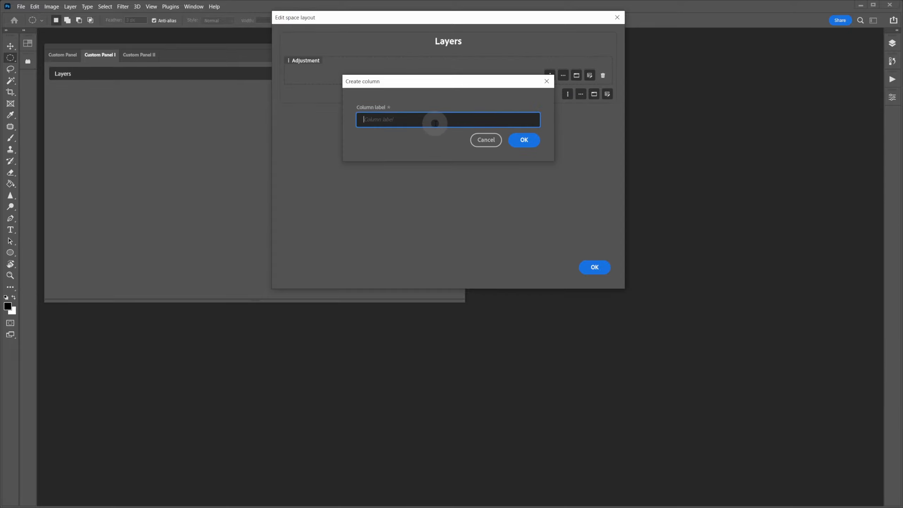
pyautogui.write('Blend')
pyautogui.press('Return')
# Step: Shorten the Adjustment column's label to Adjust
pyautogui.click(589, 76)
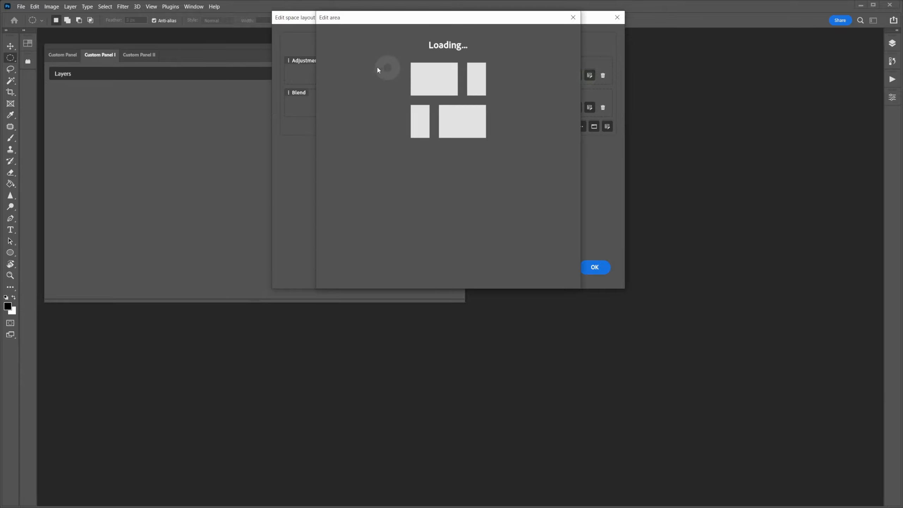
pyautogui.moveTo(353, 56); pyautogui.dragTo(406, 55)
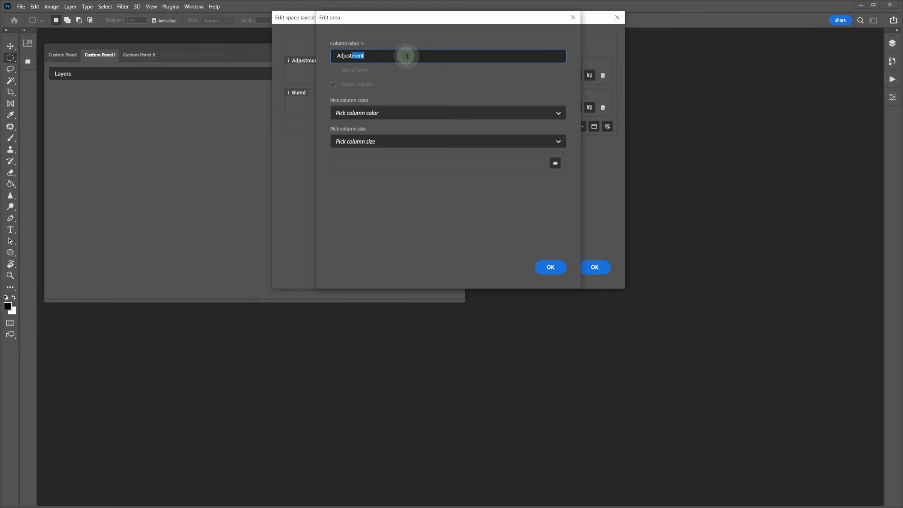
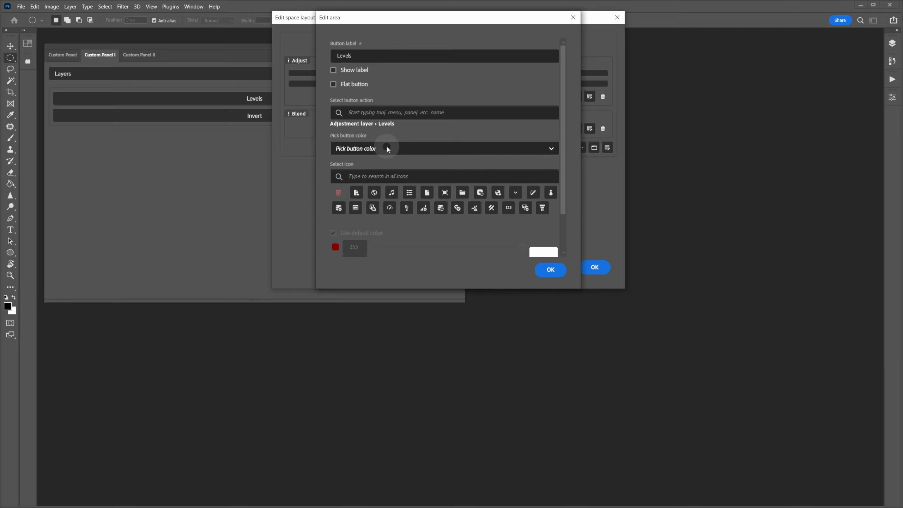
# Step: Search the icons for "histog", assign the multi-peak histogram icon to the Levels button and confirm its settings
pyautogui.click(389, 177)
pyautogui.write('histog')
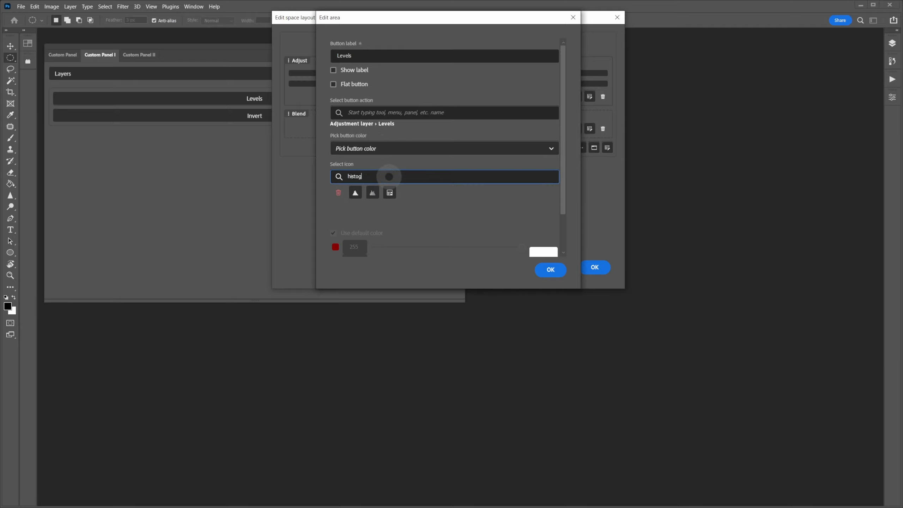
pyautogui.click(372, 192)
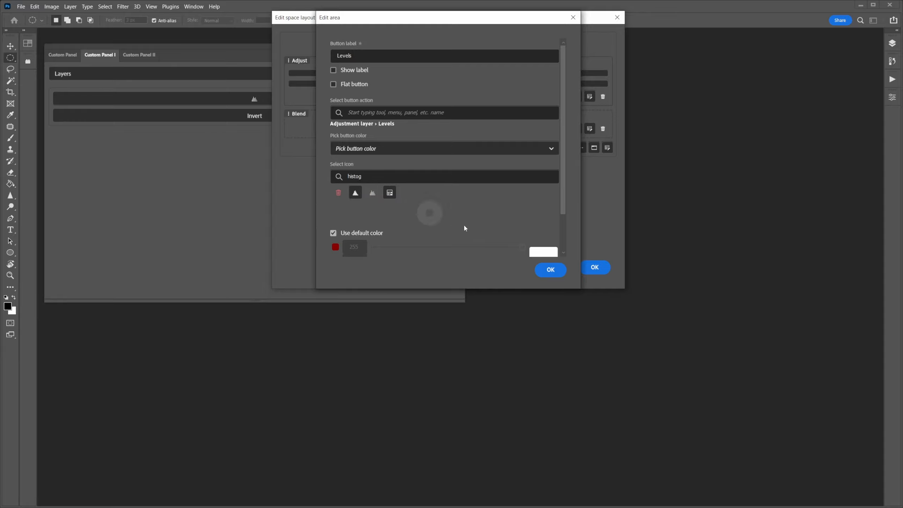
pyautogui.click(554, 270)
# Step: Assign the Invert adjustment layer to the Invert button by searching the actions for "invert"
pyautogui.click(423, 196)
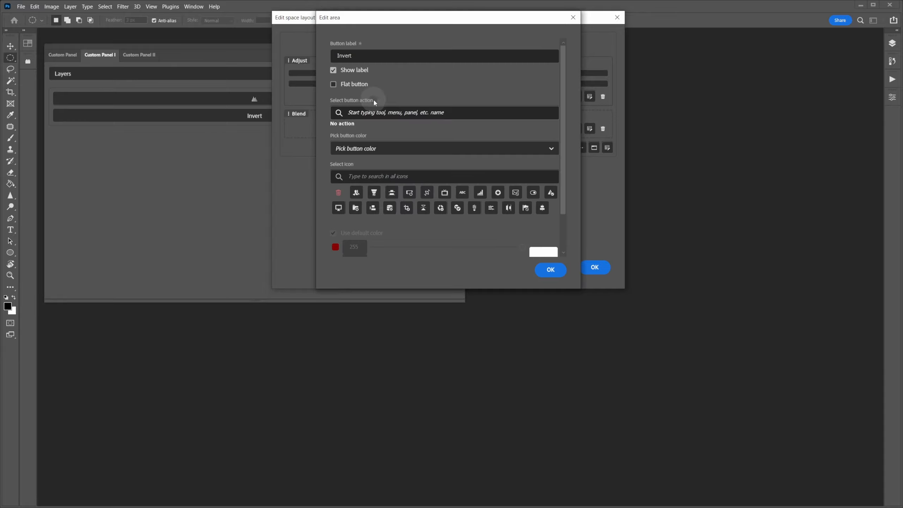
pyautogui.click(384, 111)
pyautogui.write('invert')
pyautogui.click(426, 123)
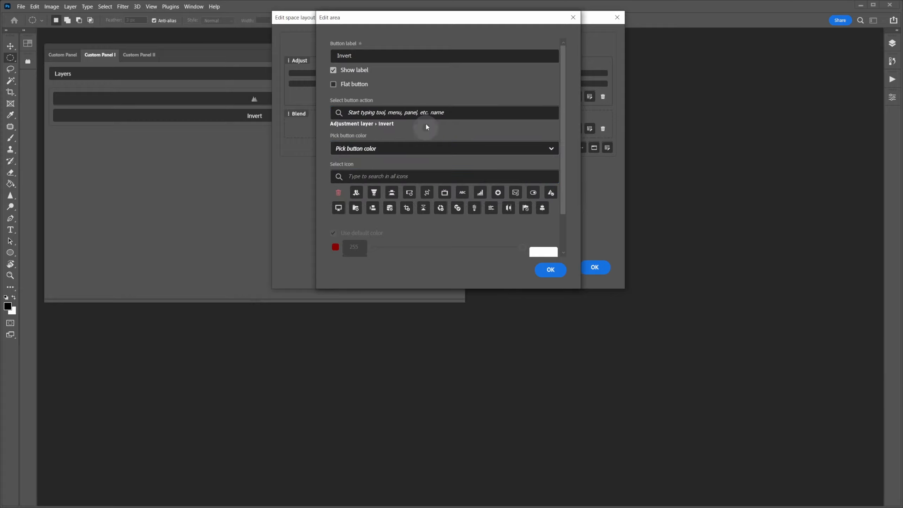
# Step: Give the Invert button the icon found with "inver", hide its label, and confirm the button and the Adjust column
pyautogui.click(387, 176)
pyautogui.click(356, 192)
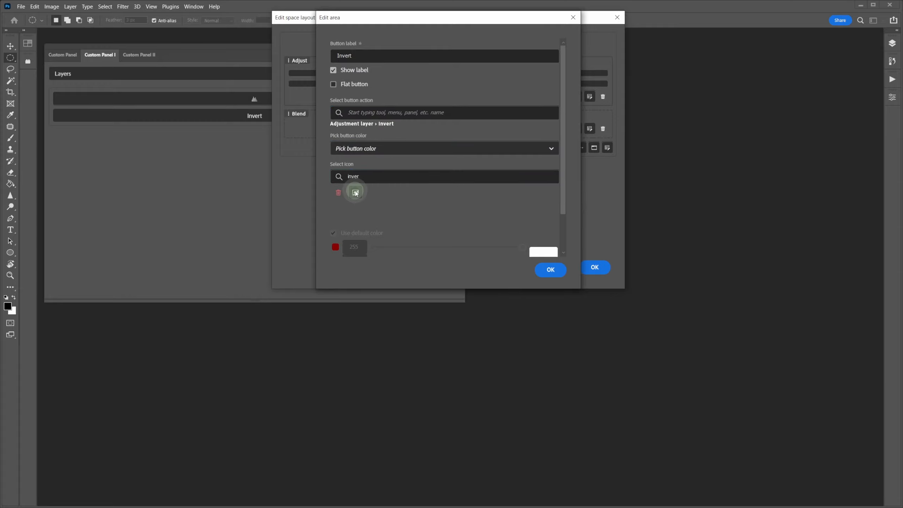
pyautogui.click(550, 270)
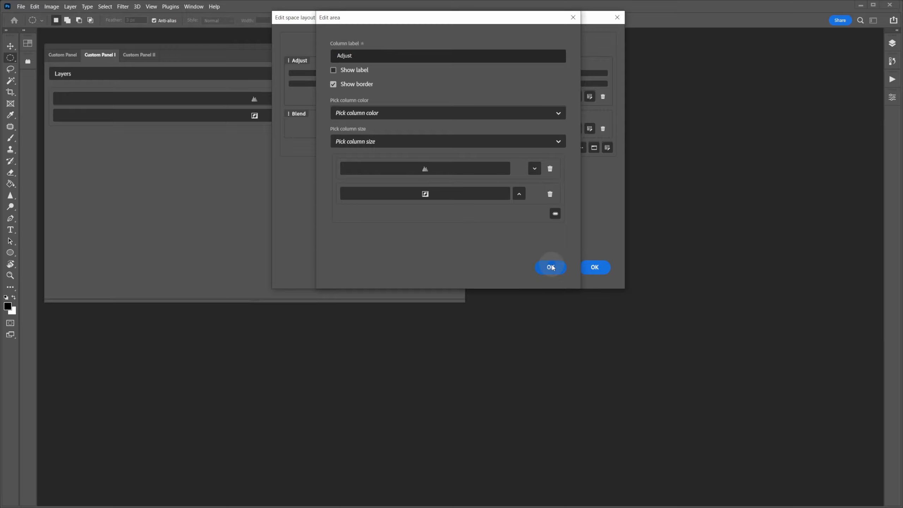
pyautogui.click(551, 267)
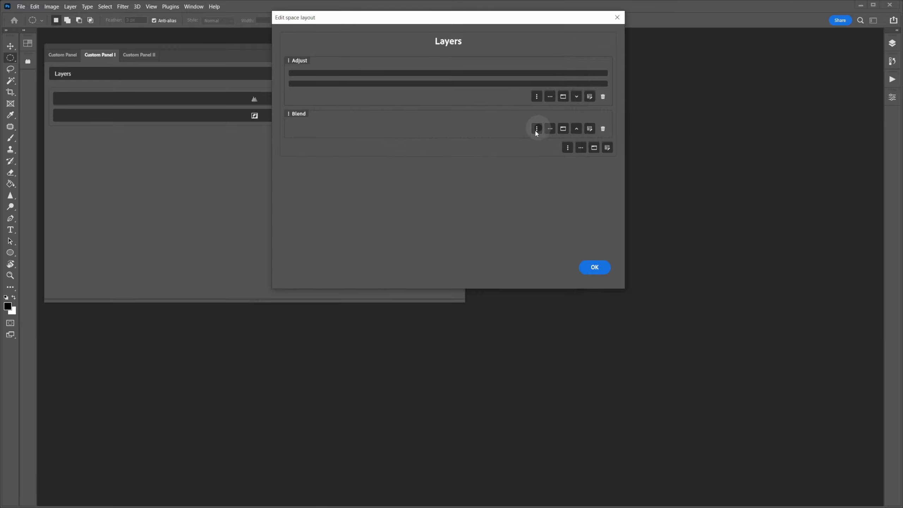
# Step: Create two buttons in the Blend column, labelled Soft Light and Overlay
pyautogui.click(590, 129)
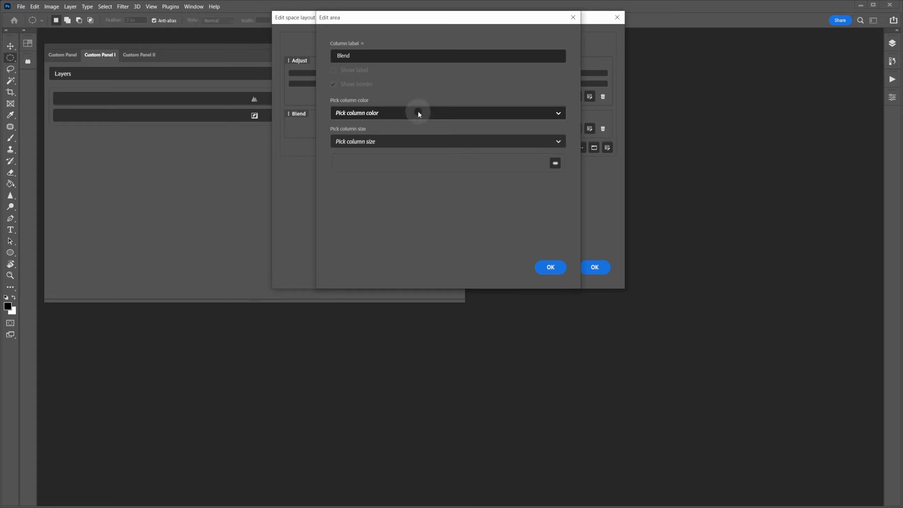
pyautogui.click(554, 161)
pyautogui.click(405, 120)
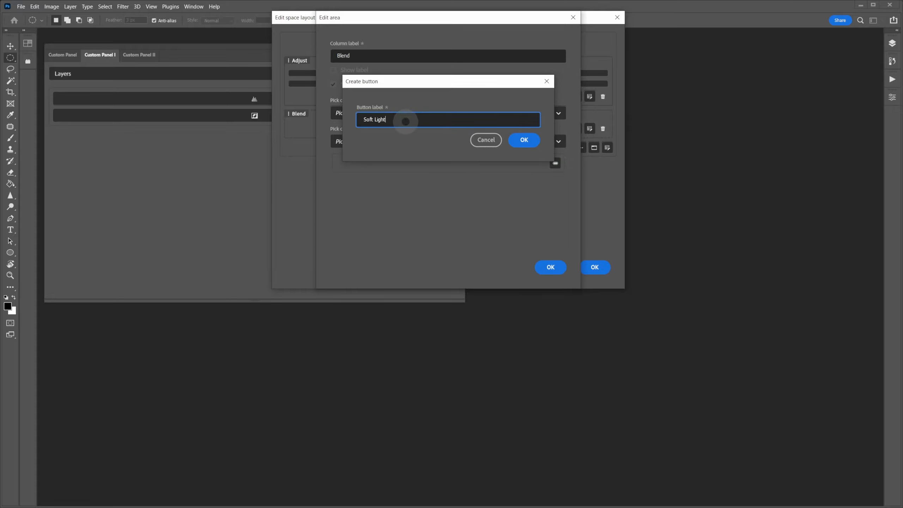
pyautogui.write('Soft Light')
pyautogui.click(515, 140)
pyautogui.click(556, 189)
pyautogui.click(401, 123)
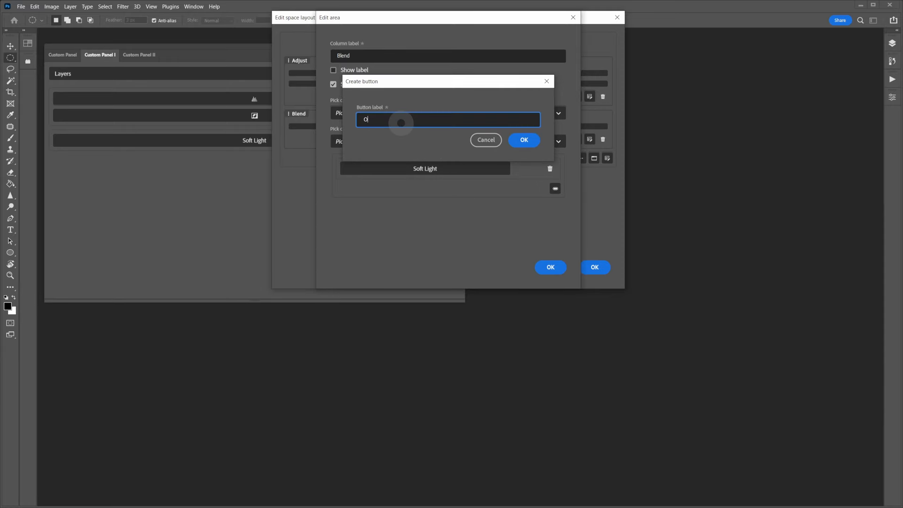
pyautogui.write('Overlay')
pyautogui.press('Return')
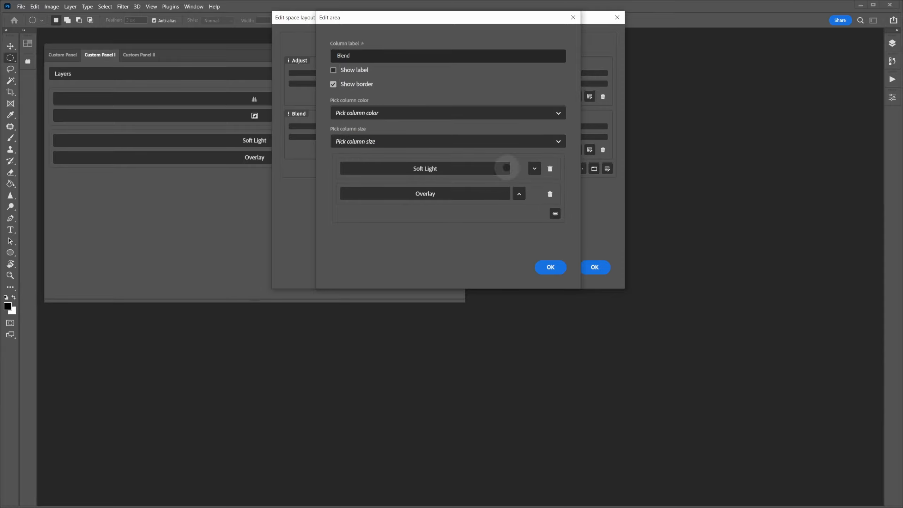
# Step: Assign the Soft Light blend mode to the Soft Light button by searching the actions for "soft"
pyautogui.click(457, 171)
pyautogui.click(364, 112)
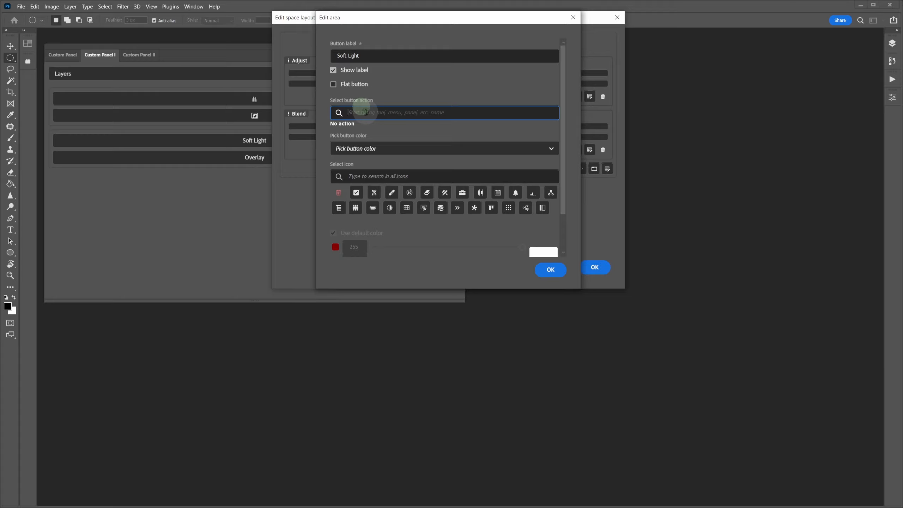
pyautogui.write('s')
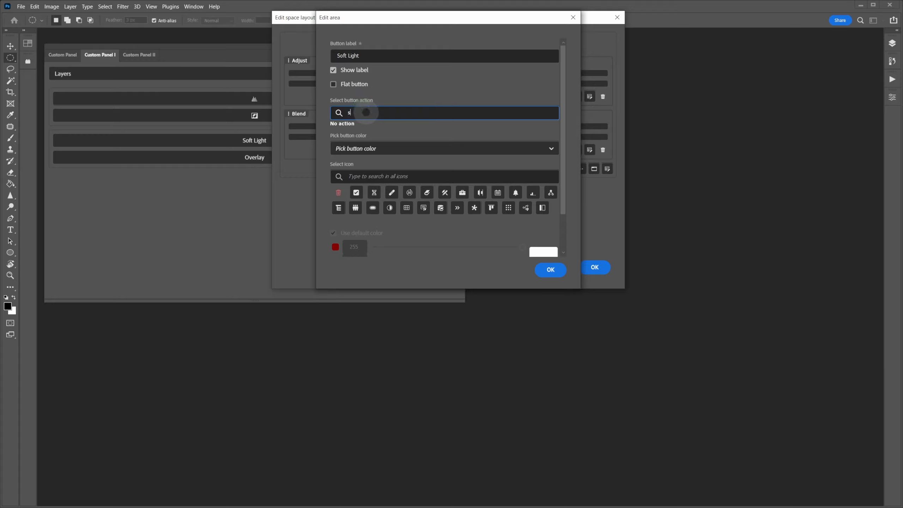
pyautogui.write('oft')
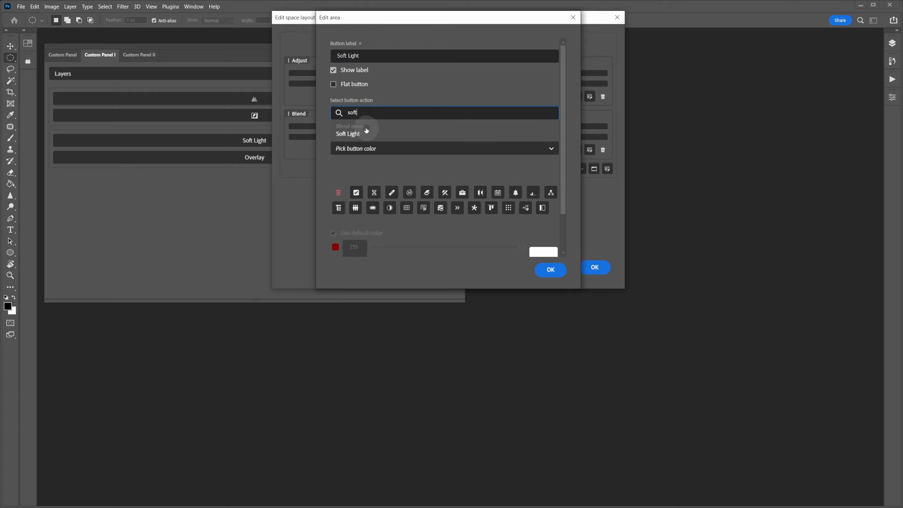
pyautogui.click(357, 133)
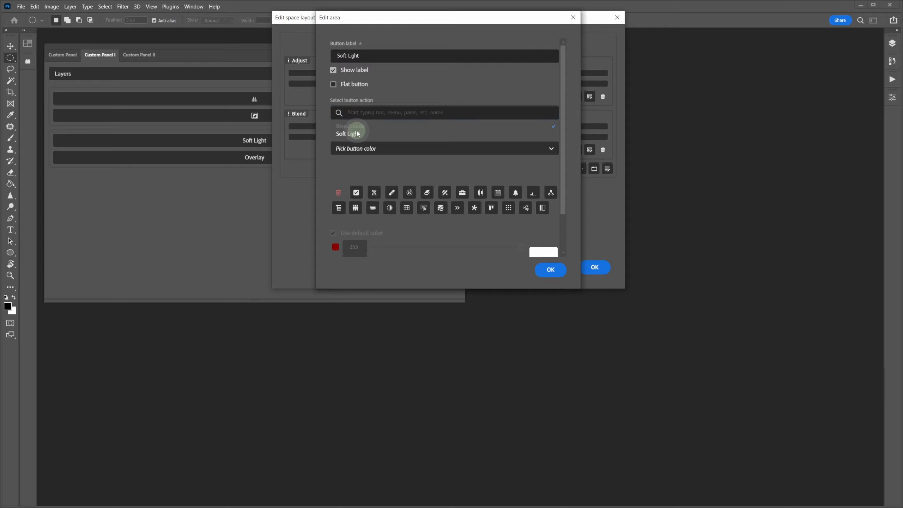
pyautogui.write('@')
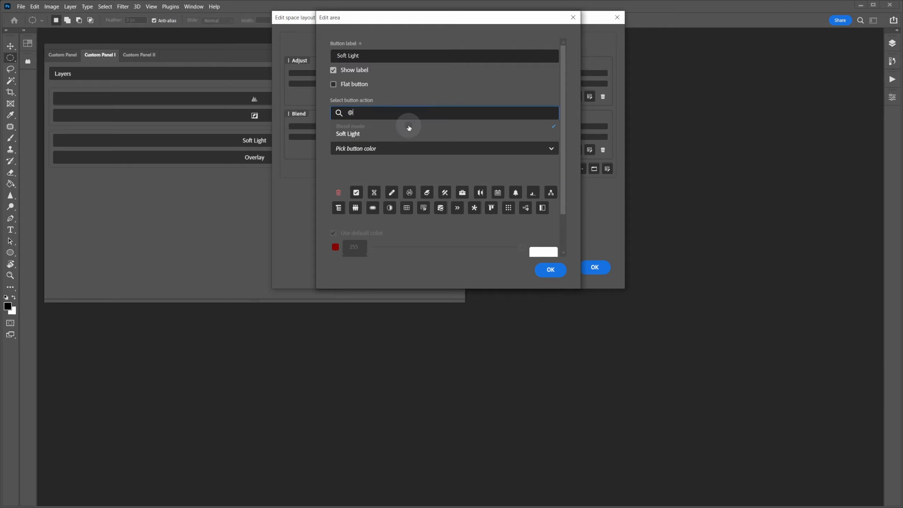
pyautogui.write('blen')
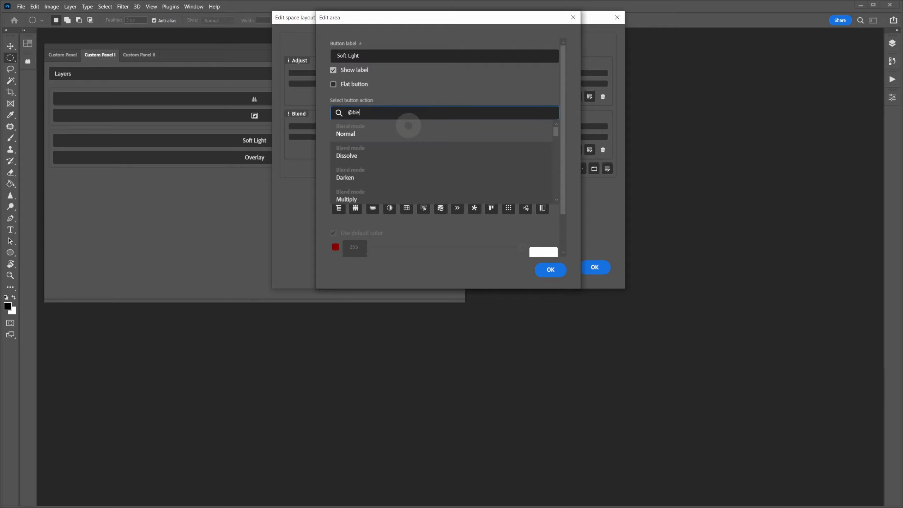
pyautogui.scroll(-10, 427, 144)
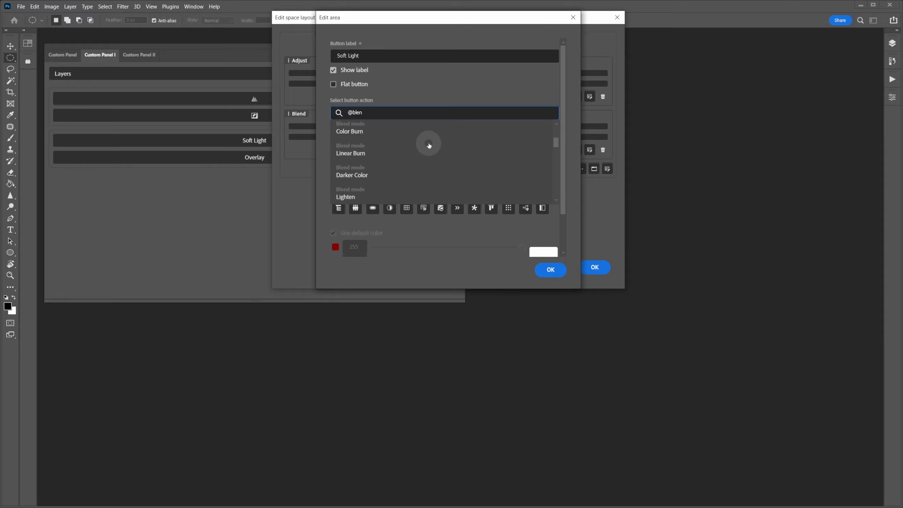
pyautogui.scroll(-2, 430, 147)
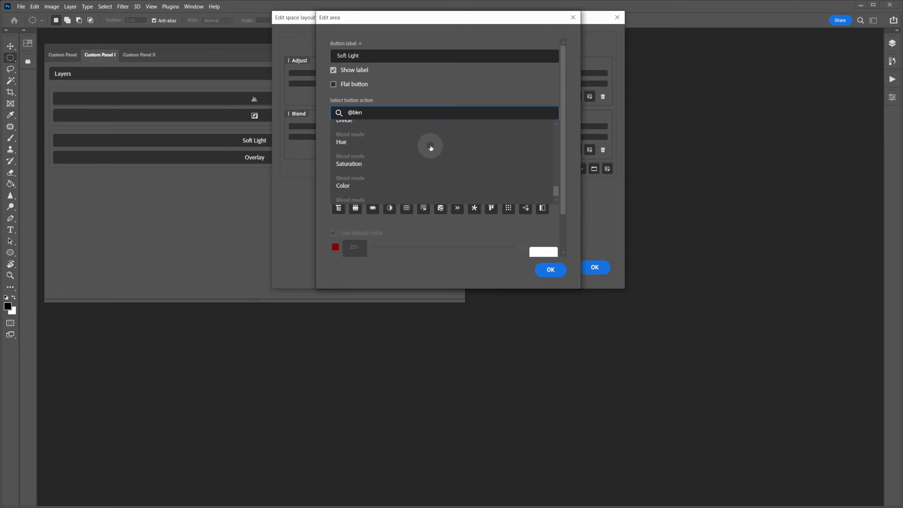
pyautogui.scroll(5, 428, 146)
pyautogui.click(353, 124)
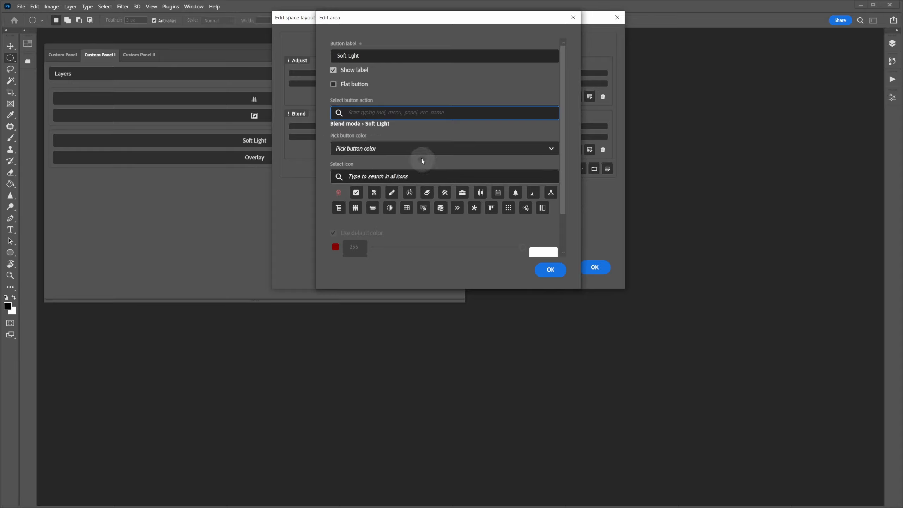
# Step: Hide the Soft Light button's label, assign the light bulb icon found with "lear" and confirm its settings
pyautogui.click(352, 70)
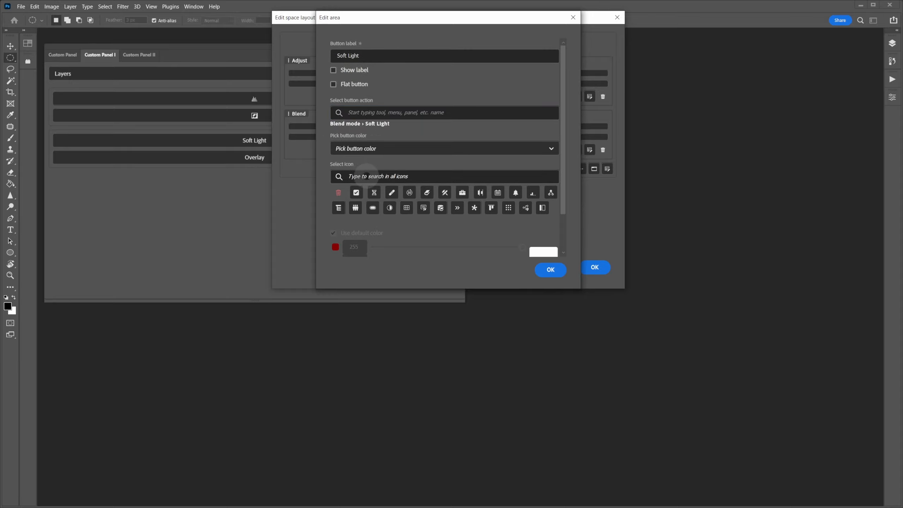
pyautogui.click(366, 176)
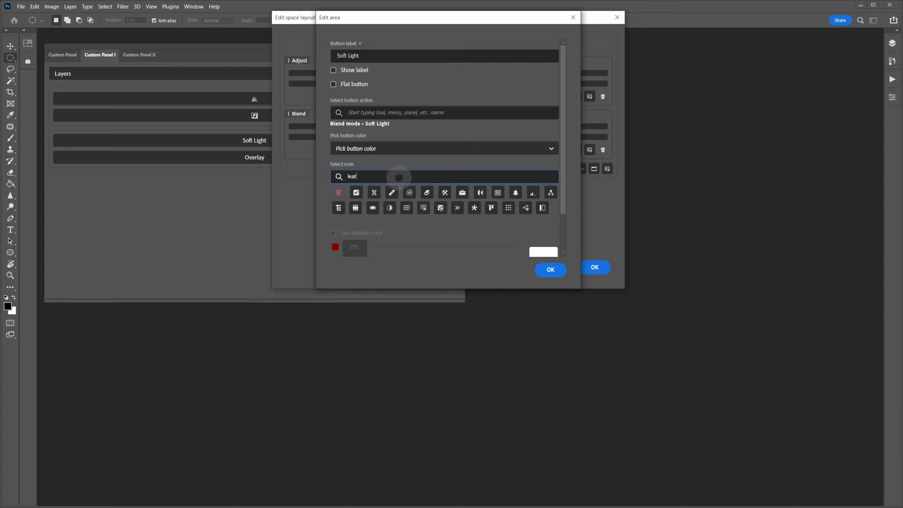
pyautogui.click(357, 193)
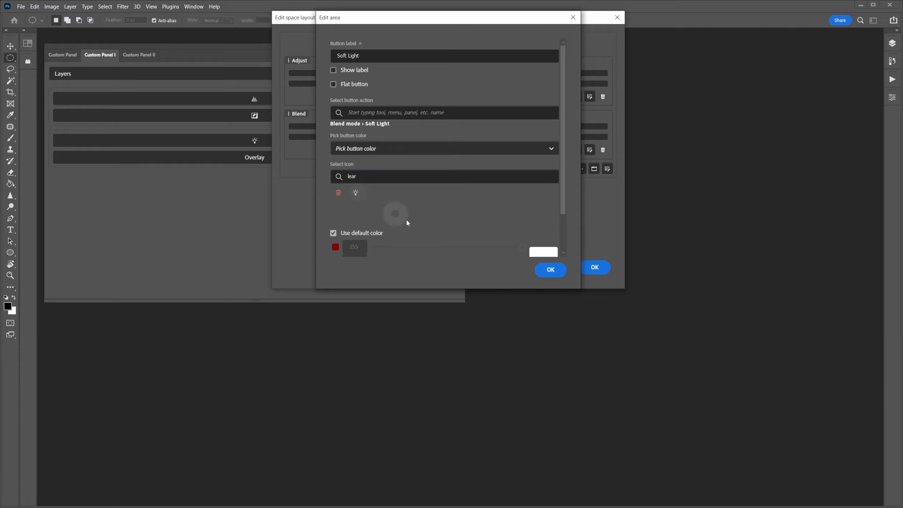
pyautogui.click(550, 269)
# Step: Hide the Overlay button's label in the Blend column and assign it the Overlay blend mode by searching the actions for "Overlay"
pyautogui.click(453, 194)
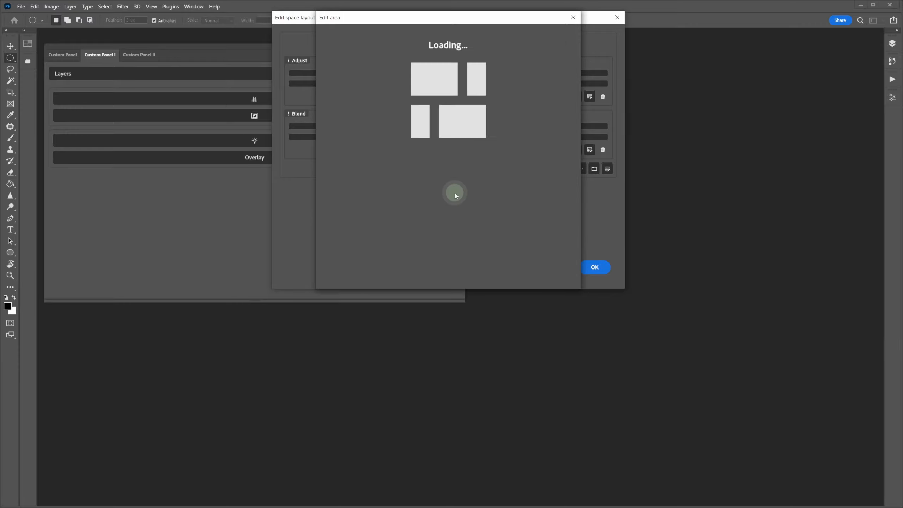
pyautogui.click(363, 111)
pyautogui.write('Overlay')
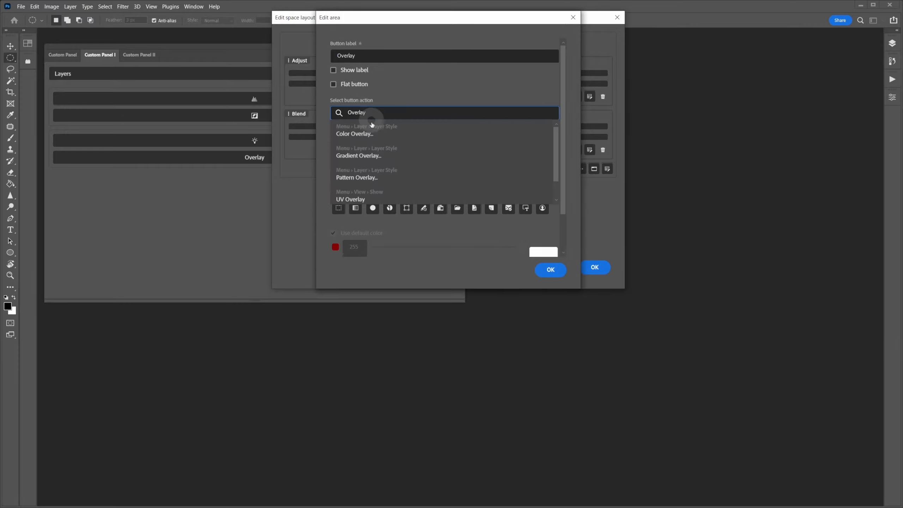
pyautogui.click(384, 141)
# Step: Give the Overlay button the overlapping-squares icon found with "over" and confirm the Layers space layout
pyautogui.click(380, 175)
pyautogui.write('o')
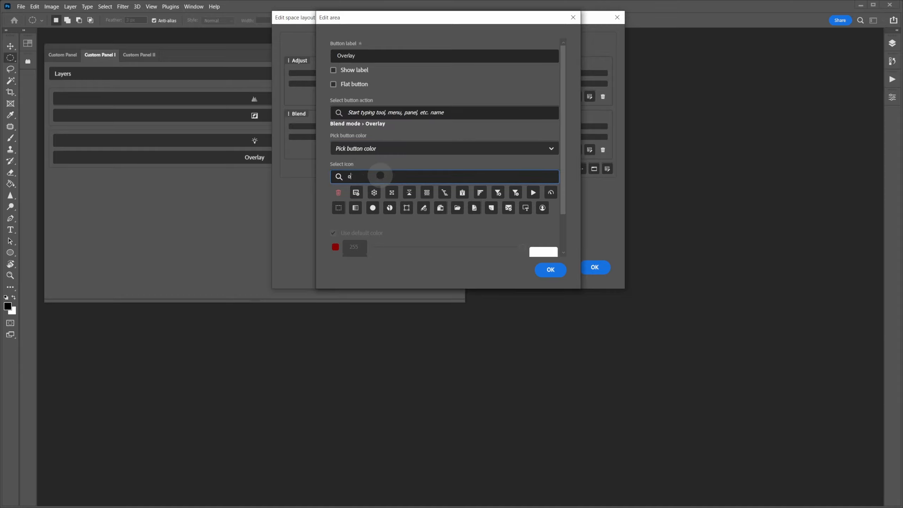
pyautogui.write('ver')
pyautogui.click(426, 193)
pyautogui.click(550, 269)
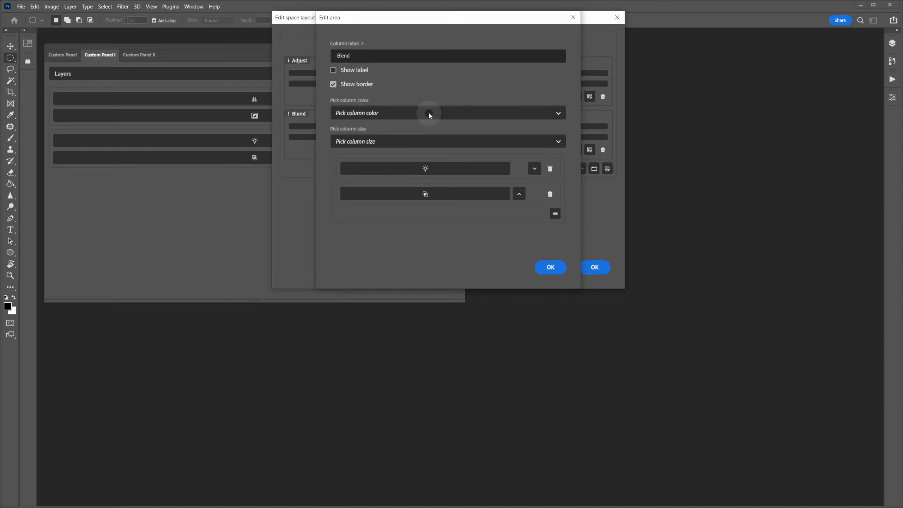
pyautogui.click(547, 266)
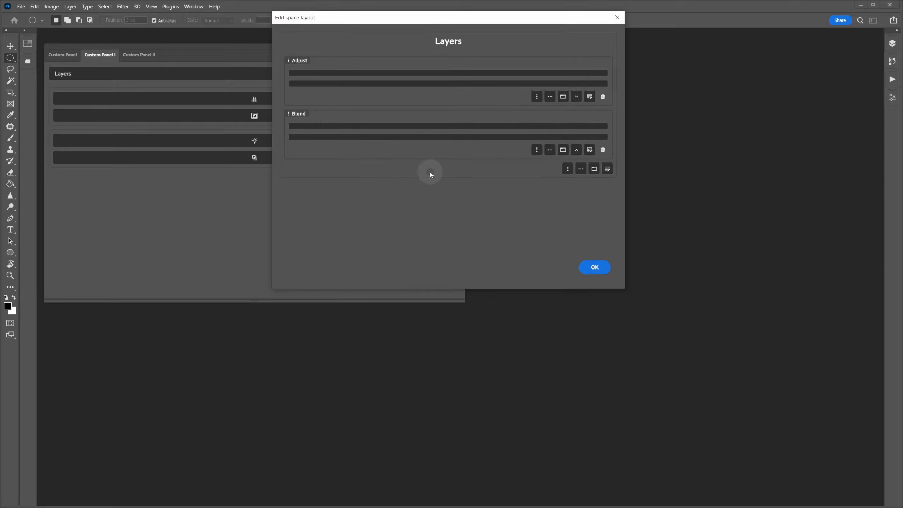
pyautogui.click(595, 267)
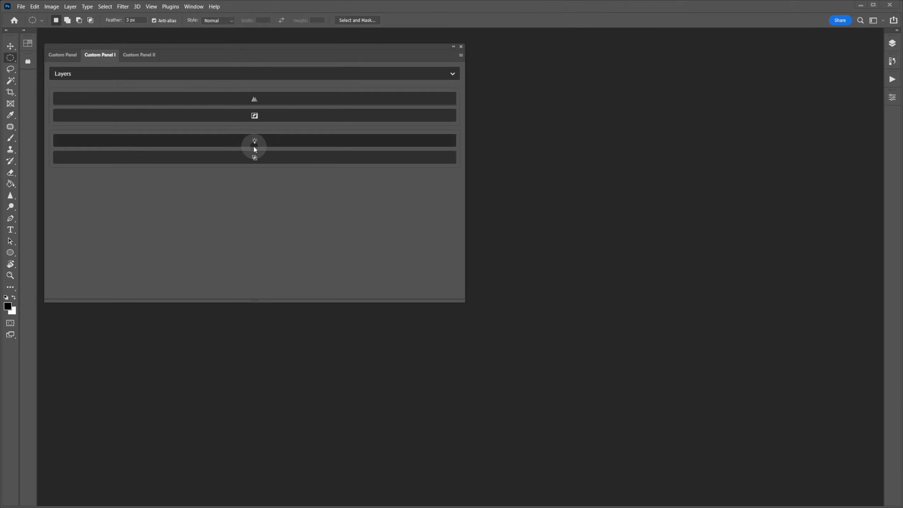
# Step: Switch Custom Panel I to Space 2, start a layout for it and rename the space Actions
pyautogui.click(132, 74)
pyautogui.click(100, 104)
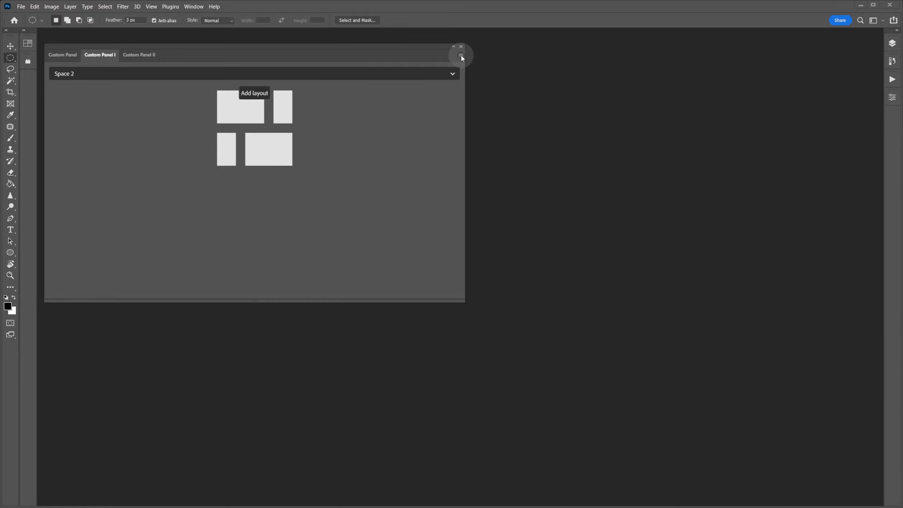
pyautogui.click(250, 96)
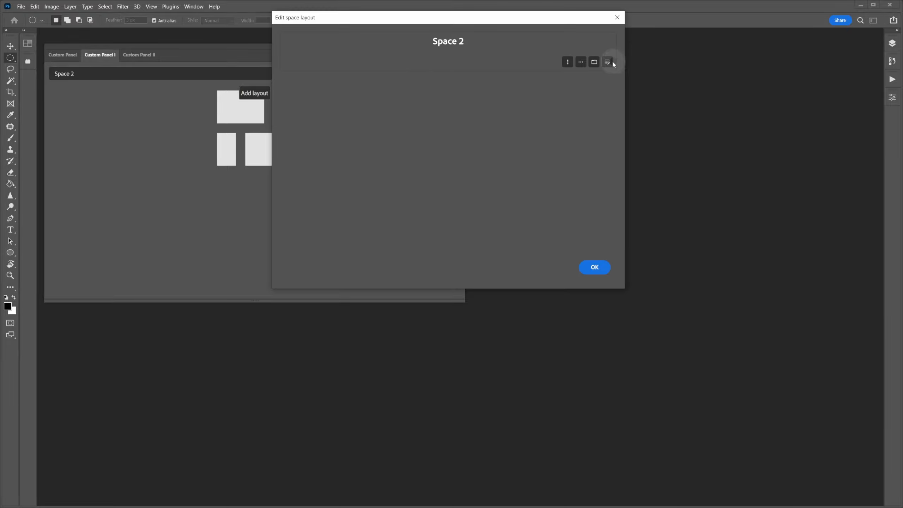
pyautogui.click(612, 63)
pyautogui.moveTo(377, 53); pyautogui.dragTo(325, 60)
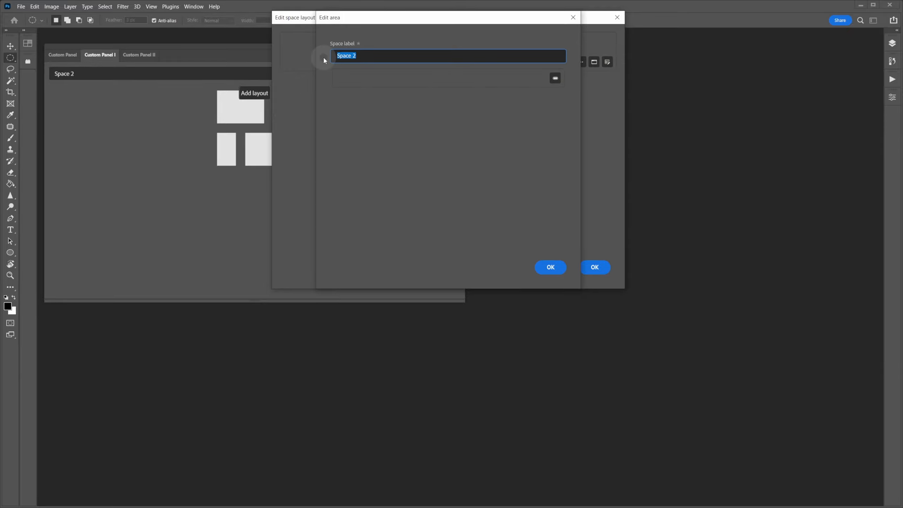
pyautogui.write('Actions')
# Step: Create two buttons in the Actions space, labelled Sepia and Wood frame
pyautogui.click(560, 84)
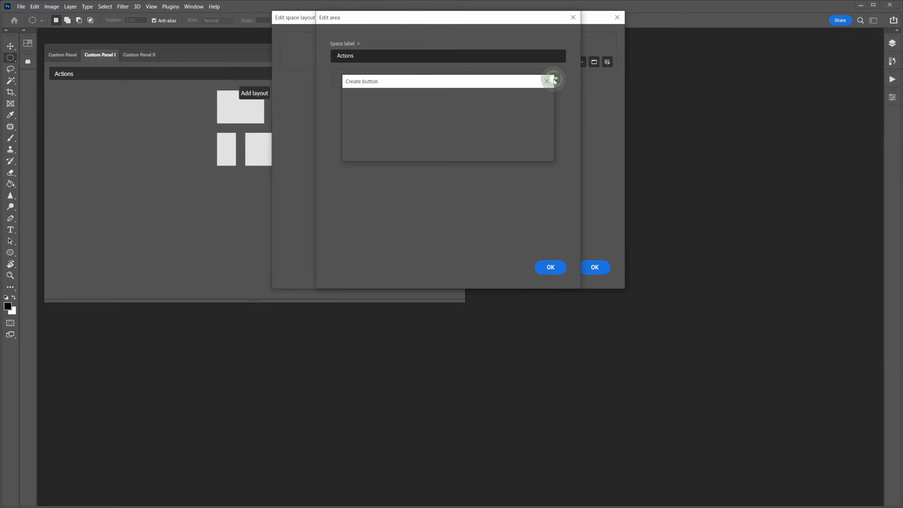
pyautogui.click(427, 117)
pyautogui.write('Sep')
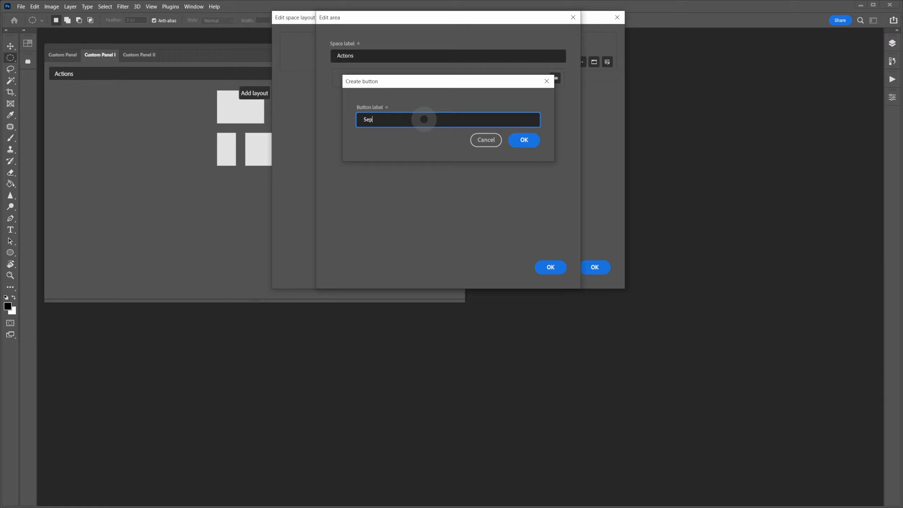
pyautogui.write('ia')
pyautogui.press('Return')
pyautogui.click(556, 103)
pyautogui.click(436, 122)
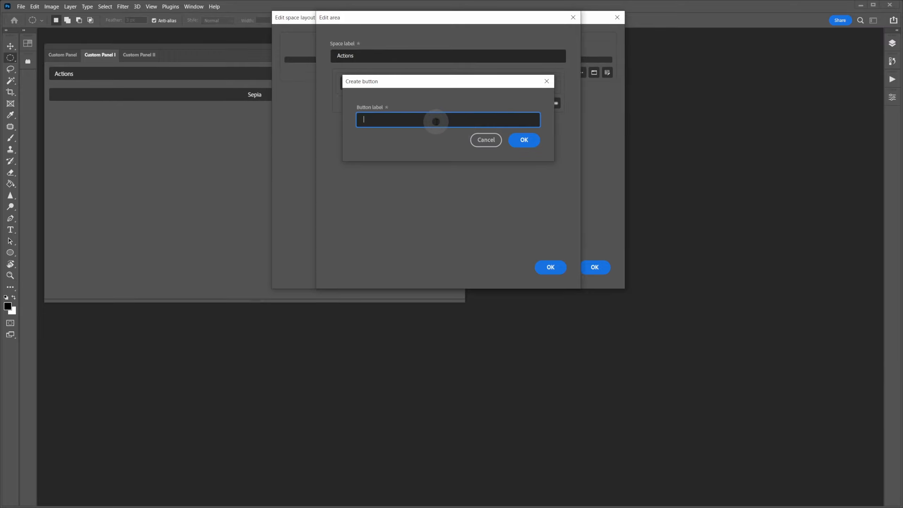
pyautogui.write('Wood frame')
pyautogui.press('Return')
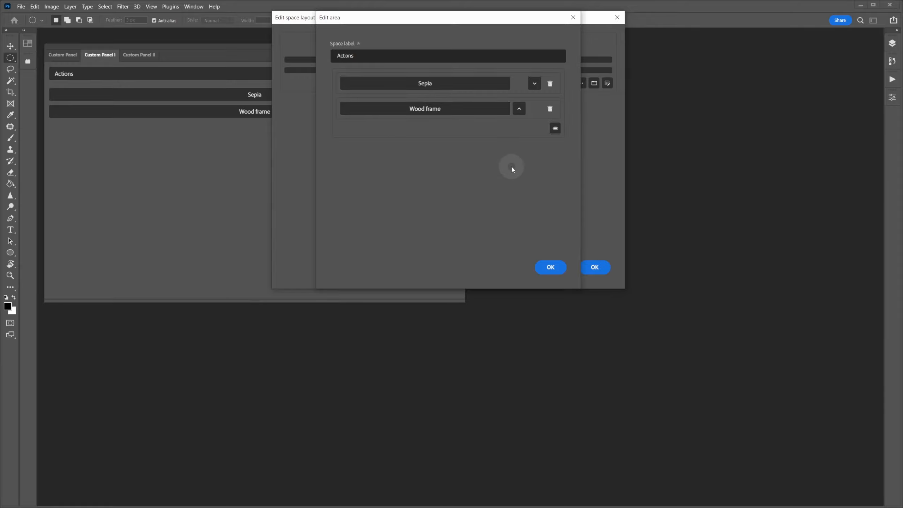
pyautogui.click(451, 113)
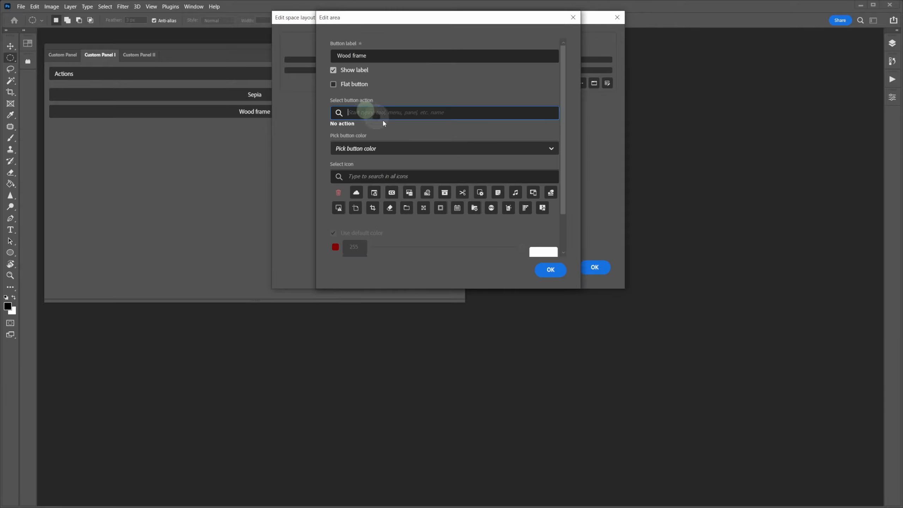
pyautogui.write('@actio')
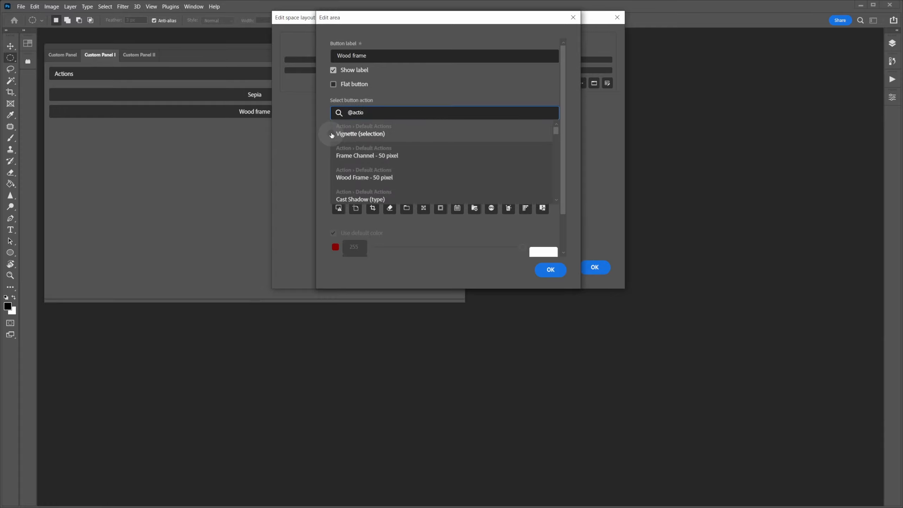
pyautogui.scroll(-5, 348, 150)
pyautogui.scroll(-8, 405, 172)
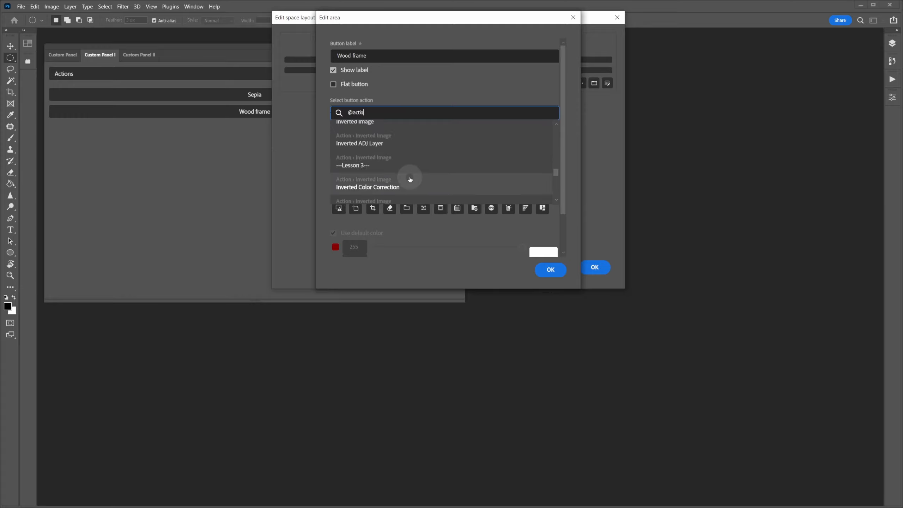
pyautogui.write('wood')
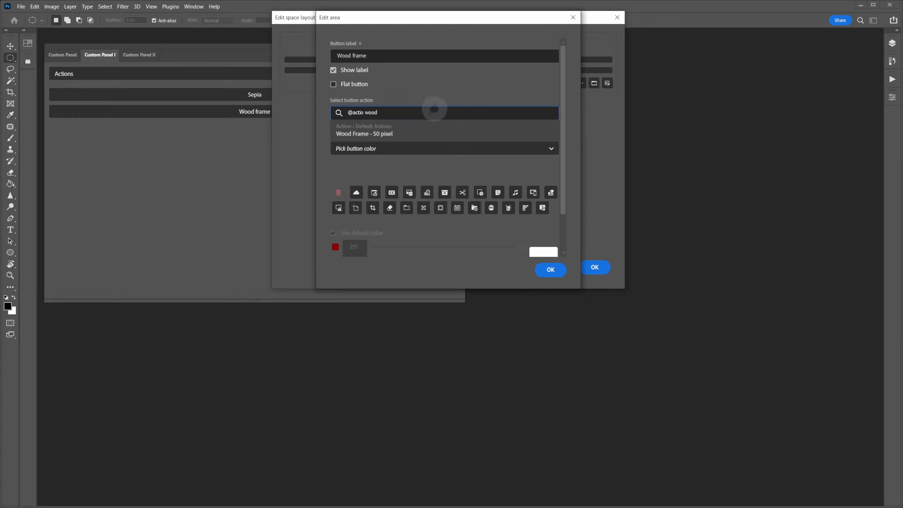
pyautogui.click(373, 134)
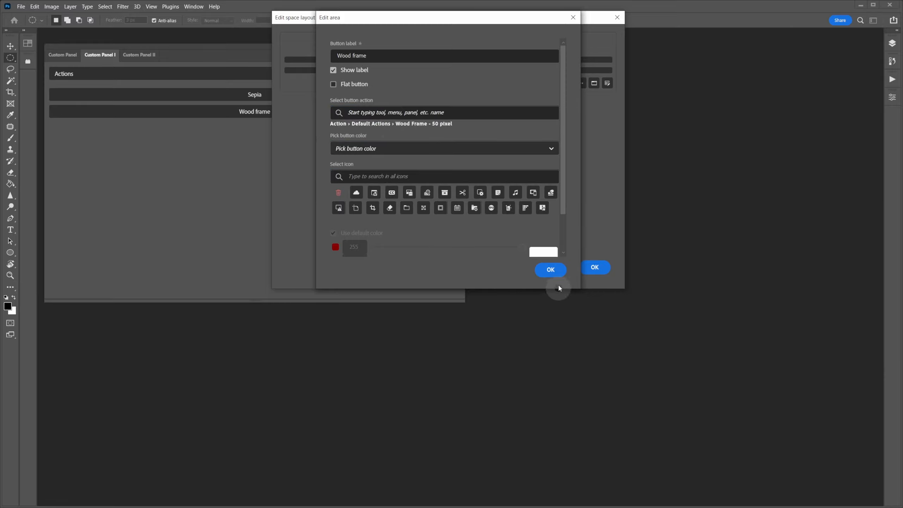
pyautogui.click(552, 271)
# Step: Assign the Sepia Toning (layer) action to the Sepia button by searching for "sepia" and confirm the Actions space layout
pyautogui.click(469, 86)
pyautogui.click(373, 112)
pyautogui.write('sepia')
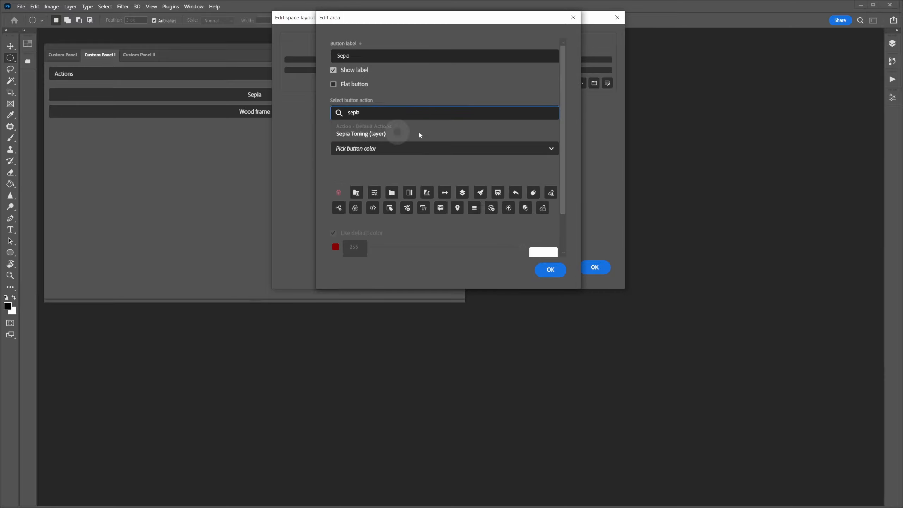
pyautogui.click(383, 132)
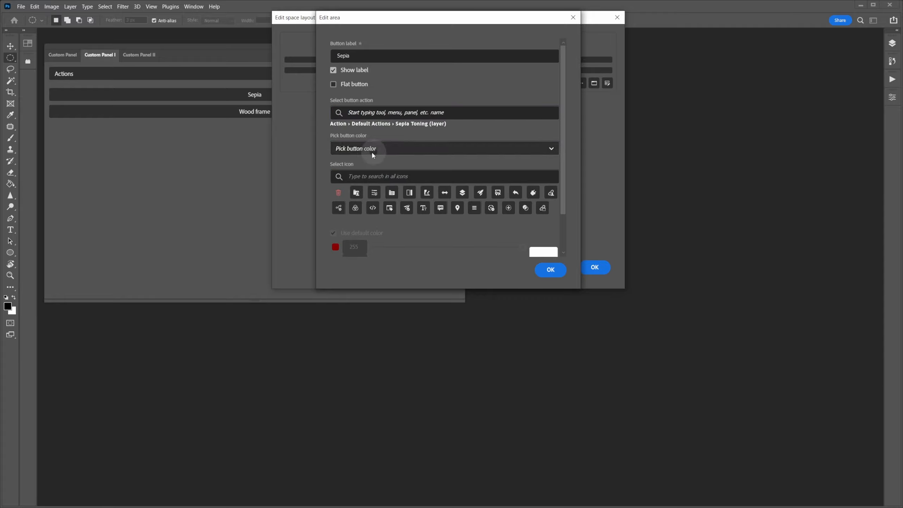
pyautogui.click(547, 270)
pyautogui.click(549, 265)
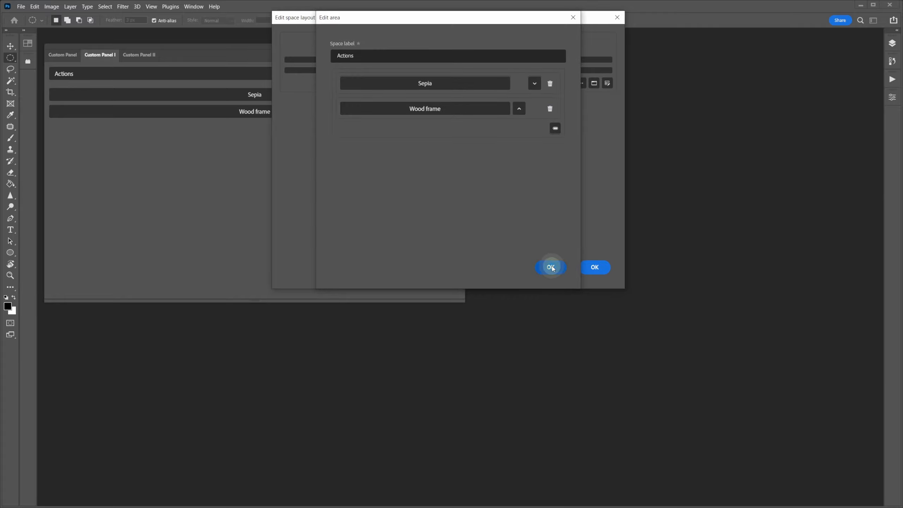
pyautogui.click(595, 267)
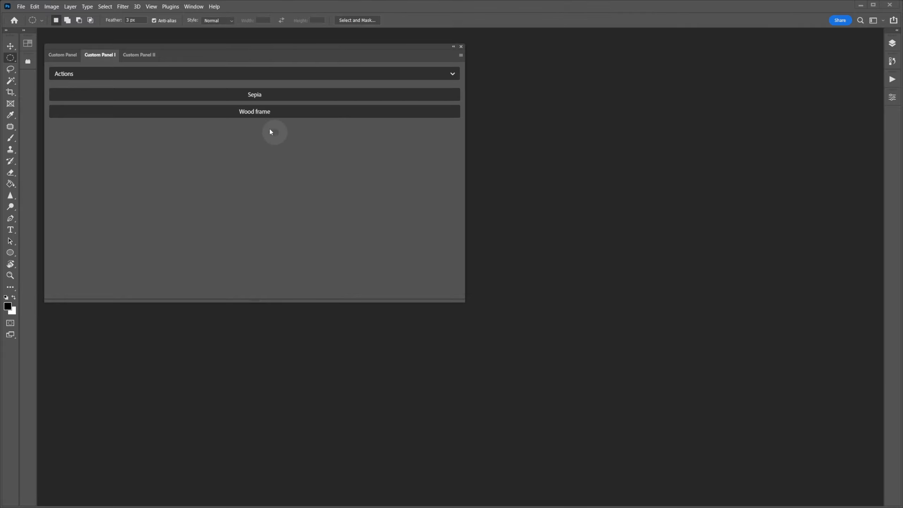
# Step: Switch Custom Panel I back to the Layers space and bring up the Main space of Custom Panel
pyautogui.click(98, 84)
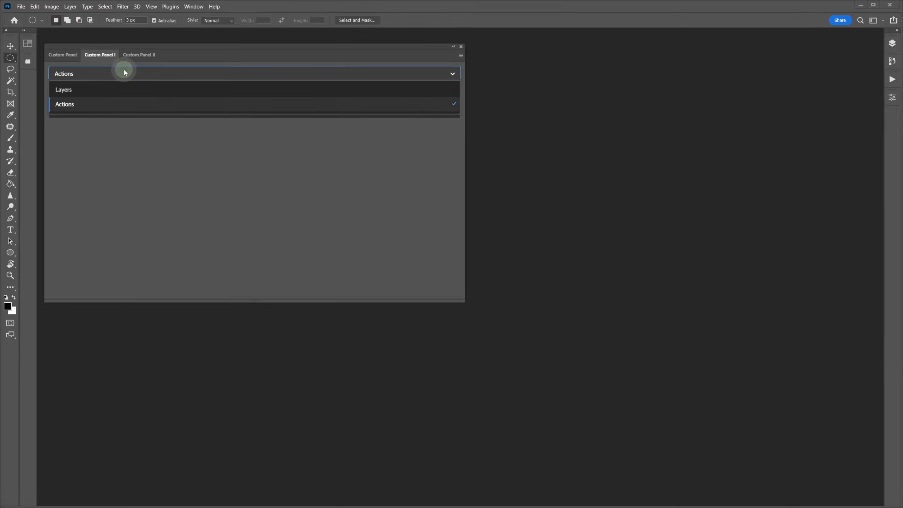
pyautogui.click(105, 88)
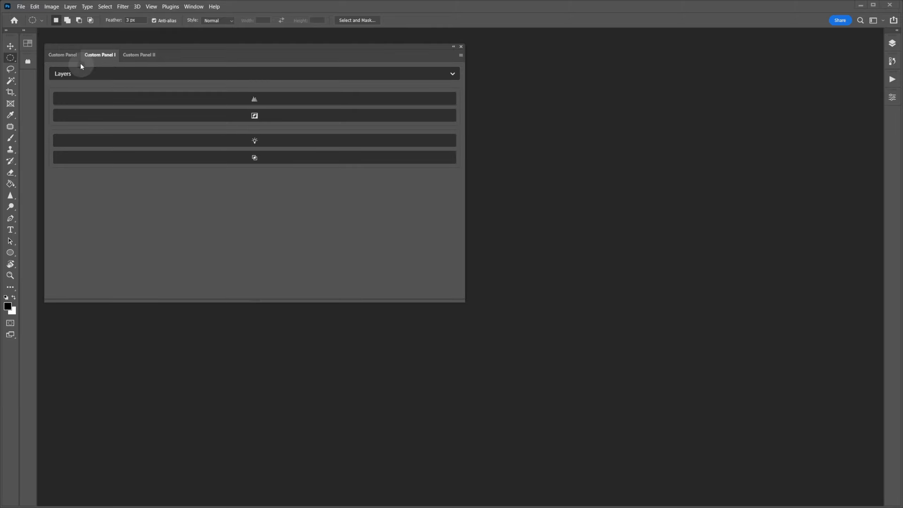
pyautogui.click(63, 55)
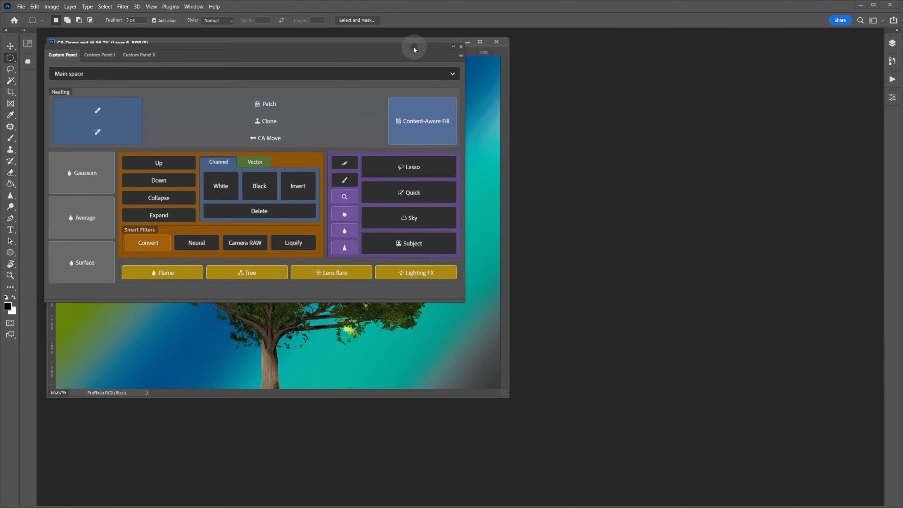
# Step: Move the CP-Demo.psd window clear of a narrowed Custom Panel and show the document's layers
pyautogui.moveTo(412, 42); pyautogui.dragTo(658, 120)
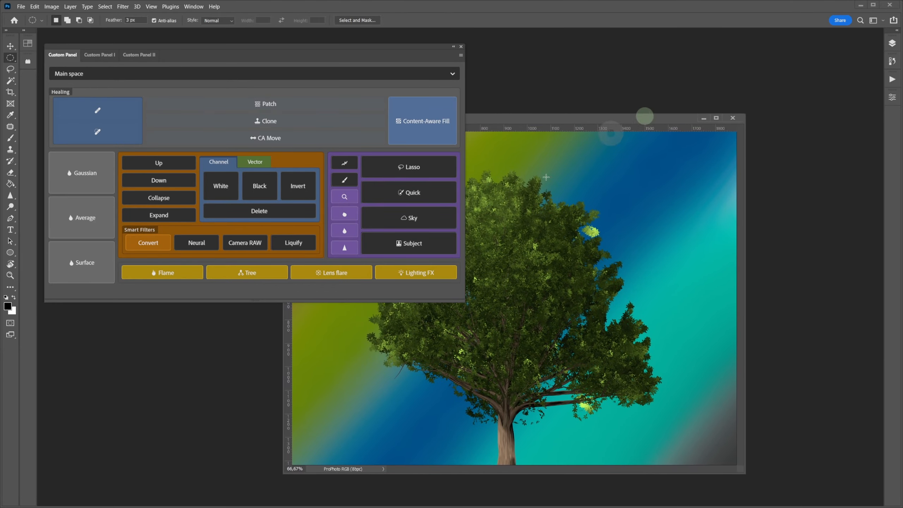
pyautogui.moveTo(465, 301); pyautogui.dragTo(316, 304)
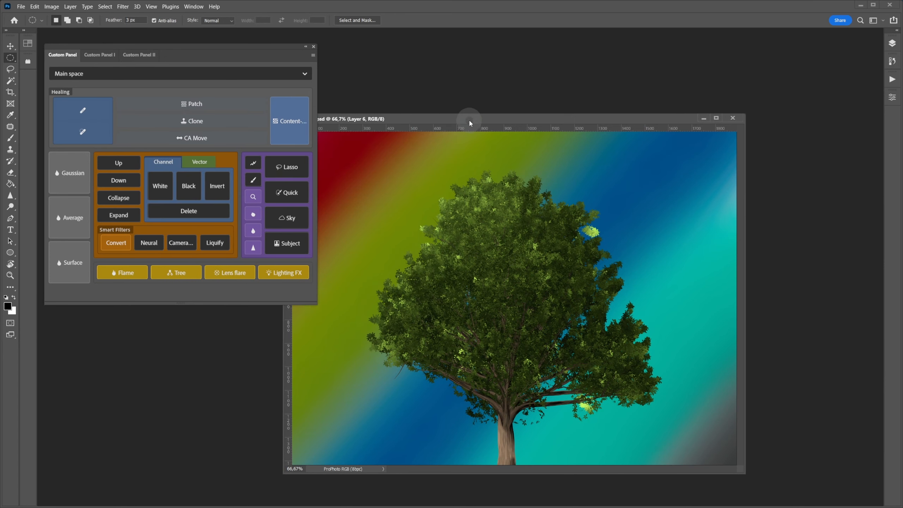
pyautogui.moveTo(470, 119); pyautogui.dragTo(491, 113)
pyautogui.click(892, 43)
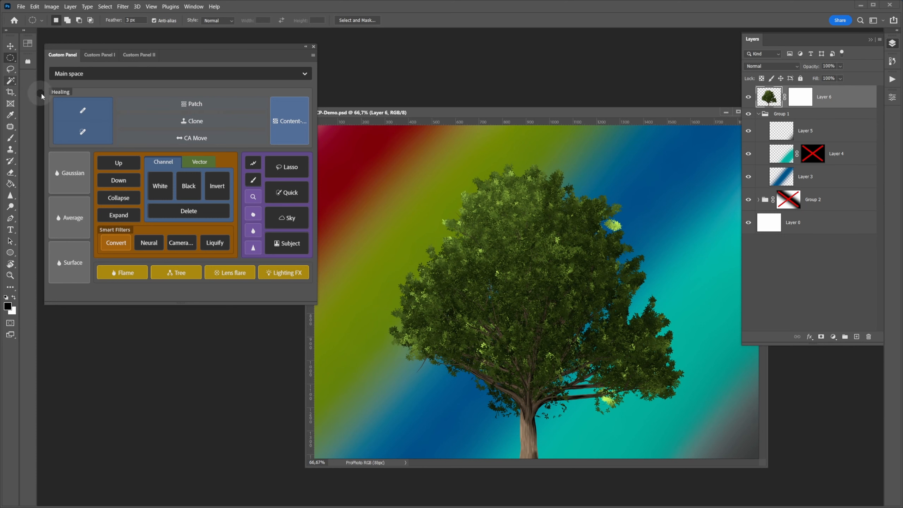
# Step: Try the Healing group's custom buttons in turn: Healing Brush, Spot Healing Brush, Patch, Clone and CA Move
pyautogui.click(83, 113)
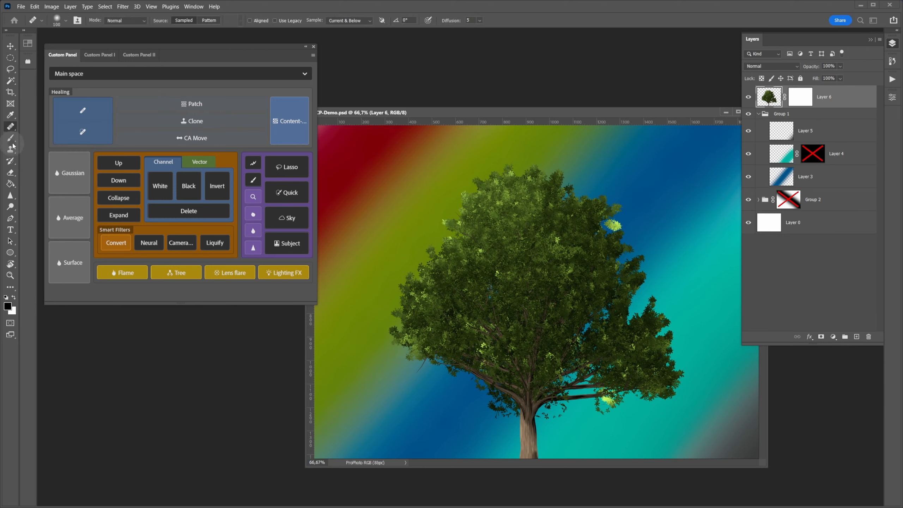
pyautogui.click(88, 133)
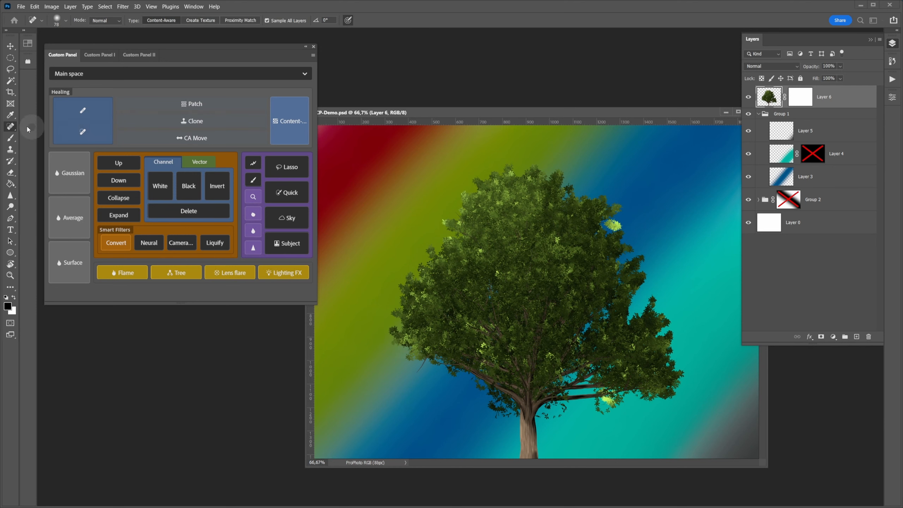
pyautogui.click(201, 108)
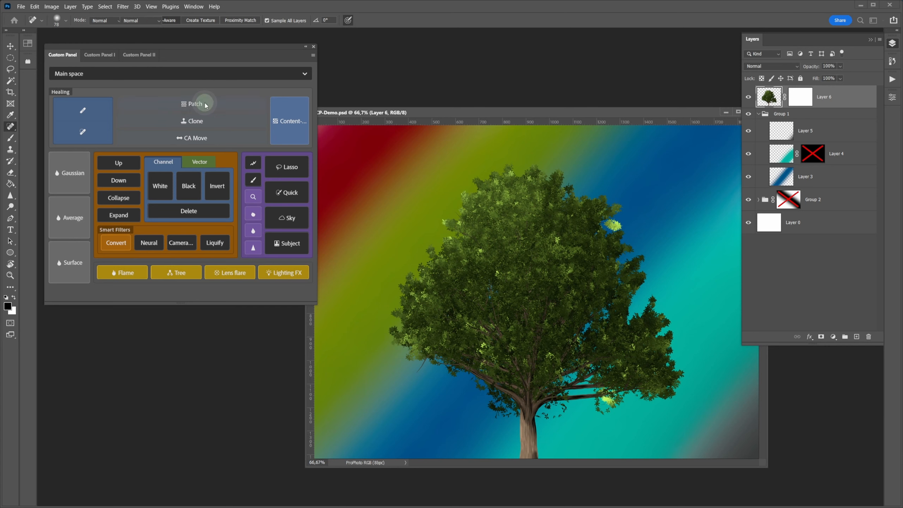
pyautogui.click(202, 122)
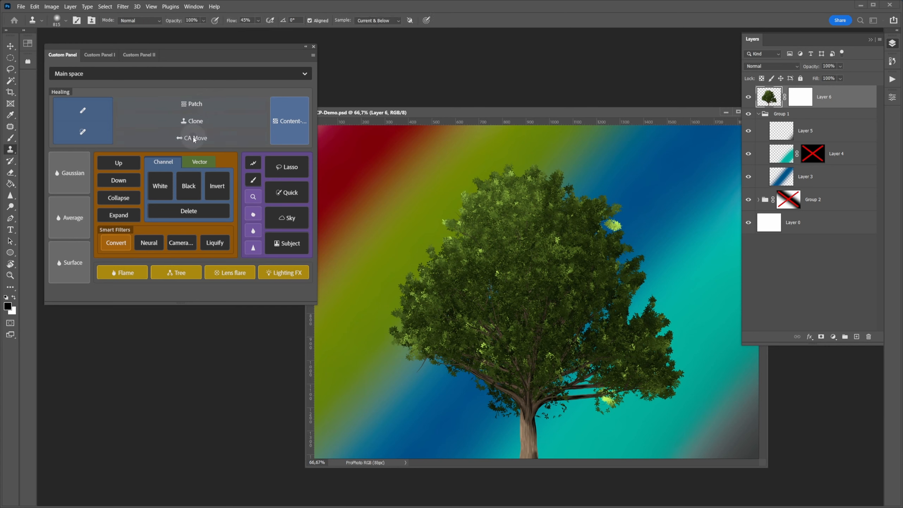
pyautogui.click(195, 139)
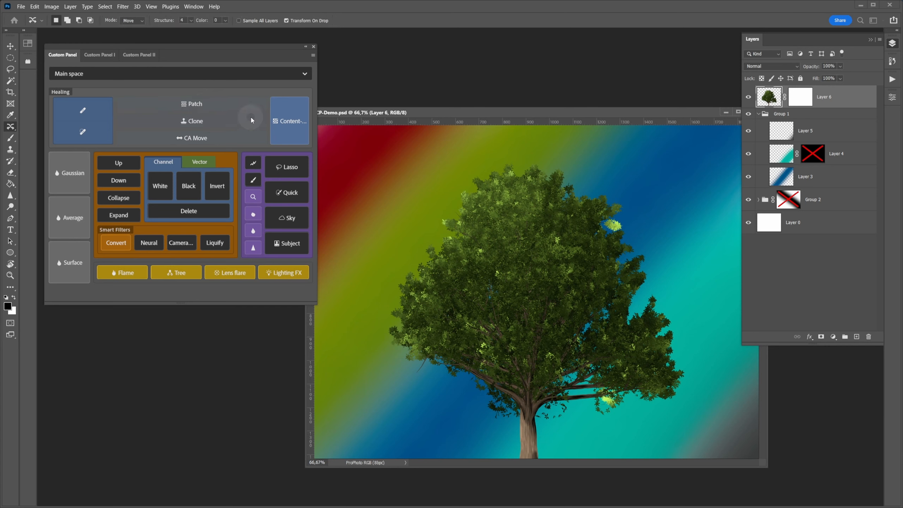
# Step: Draw an elliptical selection around the upper part of the tree crown and open Content-Aware Fill from the custom panel
pyautogui.click(290, 125)
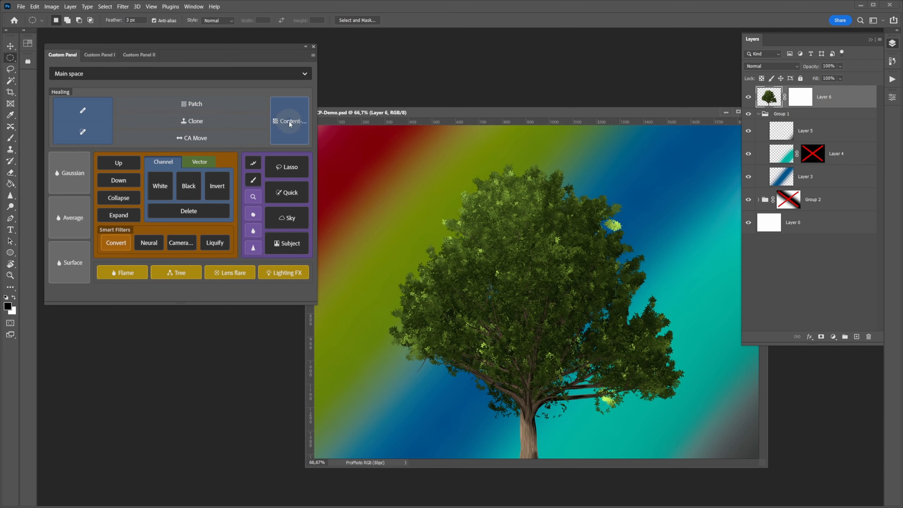
pyautogui.moveTo(406, 168); pyautogui.dragTo(714, 315)
pyautogui.click(297, 143)
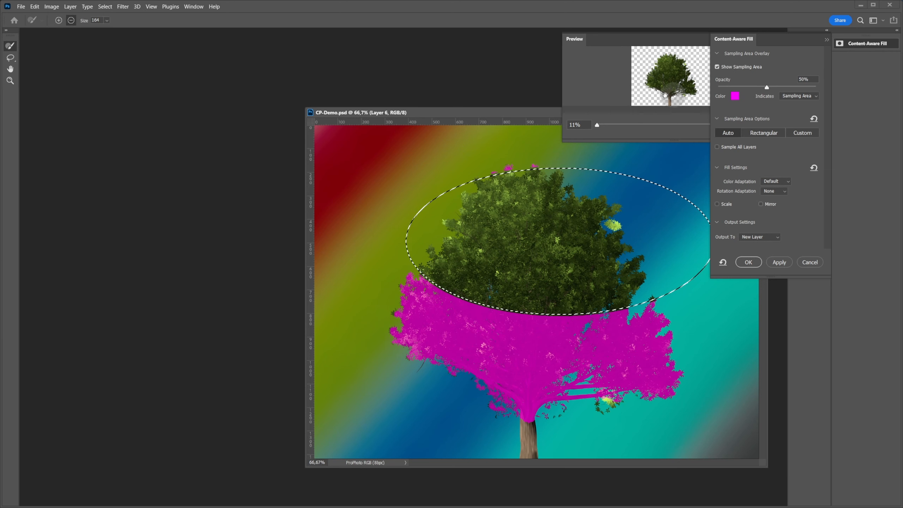
# Step: Cancel Content-Aware Fill and clear the elliptical selection on the tree crown
pyautogui.click(814, 262)
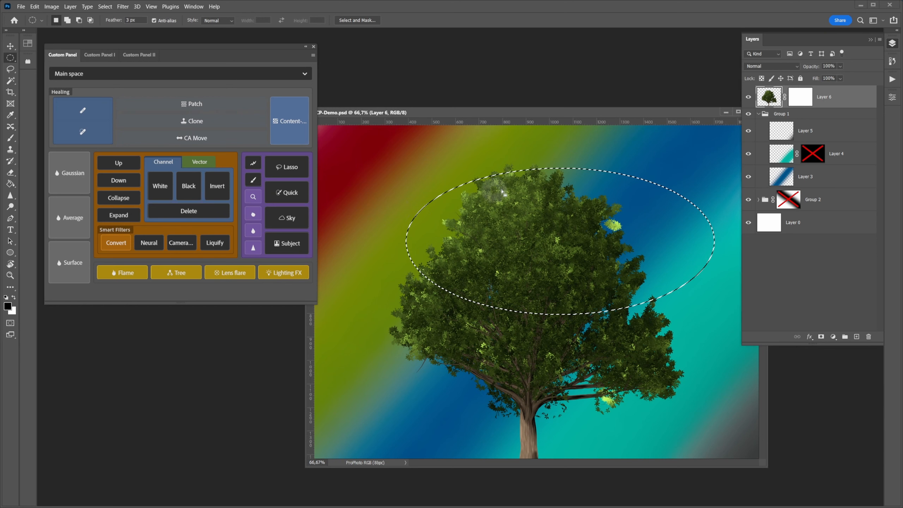
pyautogui.click(359, 146)
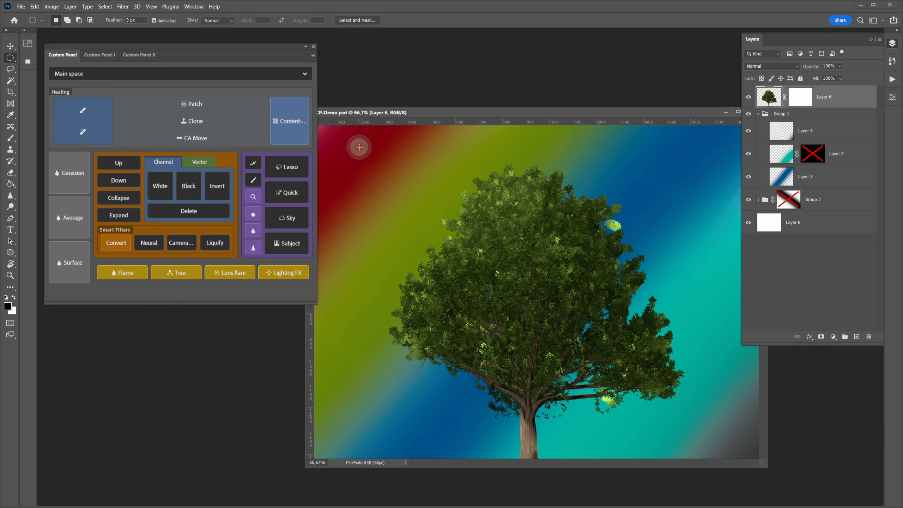
# Step: Select an elliptical area over the left side of the tree crown and try the custom Gaussian, Average and Surface blur buttons on it
pyautogui.moveTo(364, 217); pyautogui.dragTo(565, 345)
pyautogui.click(79, 175)
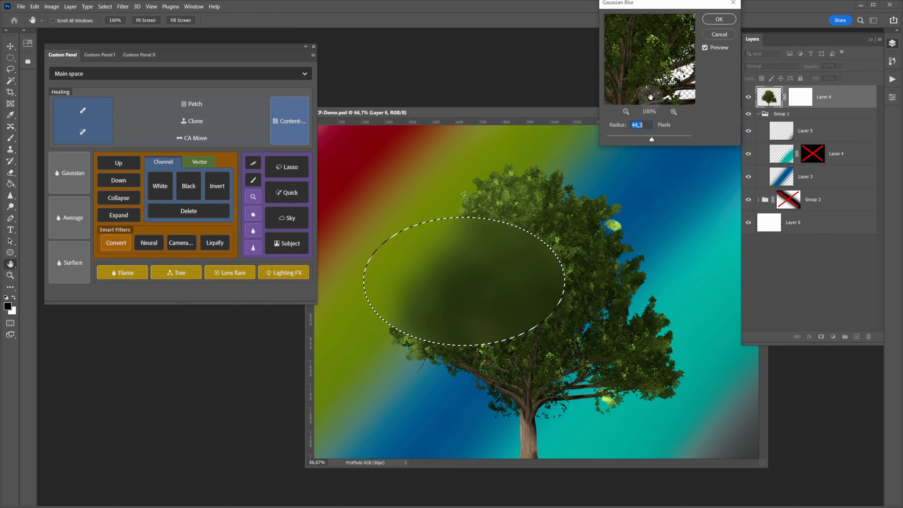
pyautogui.press('Escape')
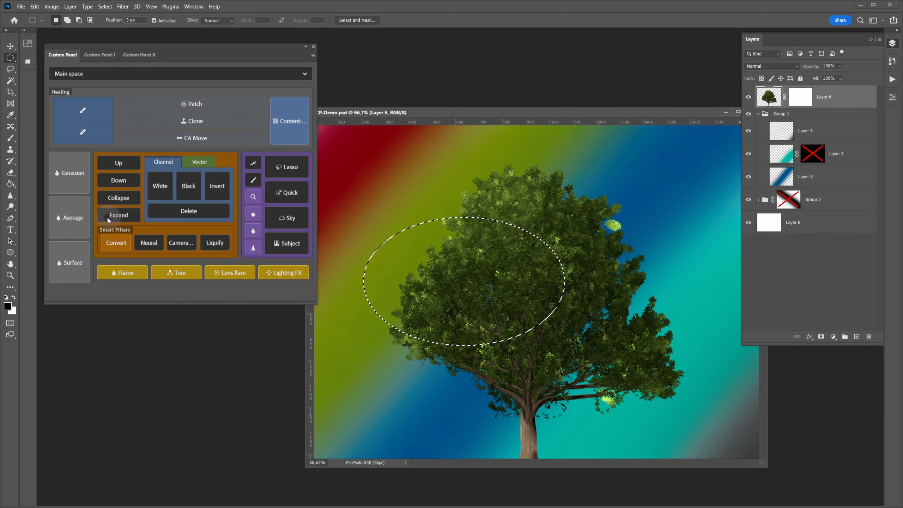
pyautogui.click(72, 213)
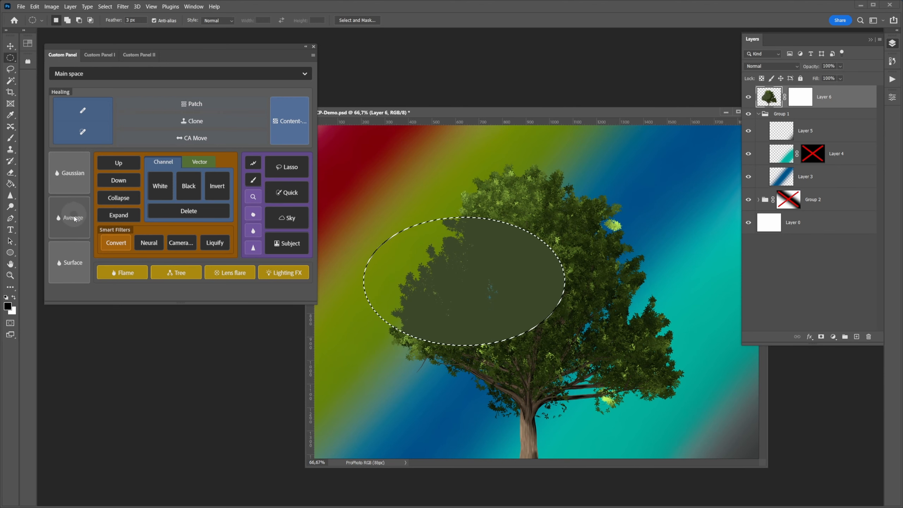
pyautogui.click(72, 269)
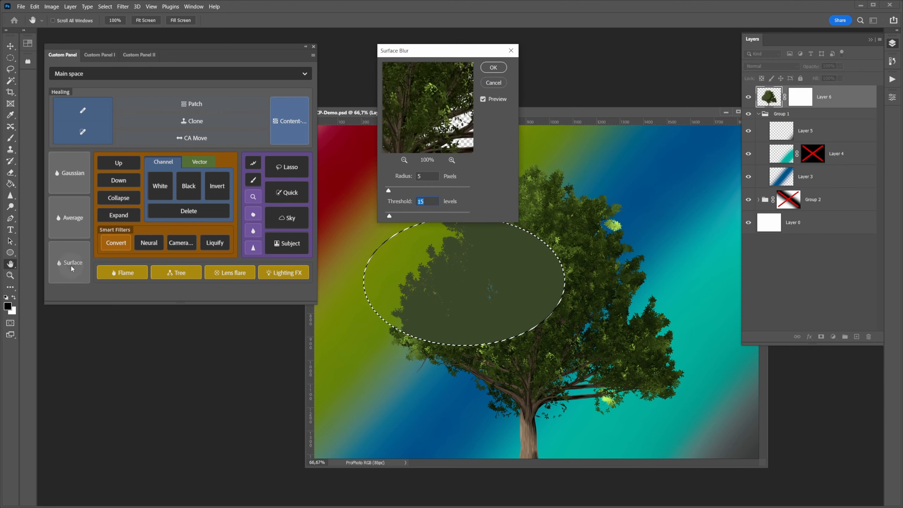
pyautogui.press('Escape')
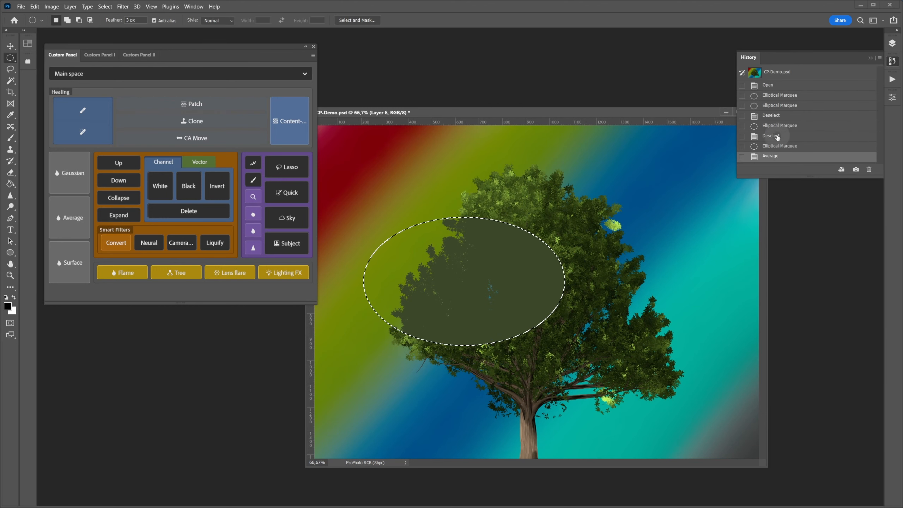
# Step: Restore the document to its opened state and try converting Layer 6 to a smart object from the custom panel
pyautogui.click(776, 87)
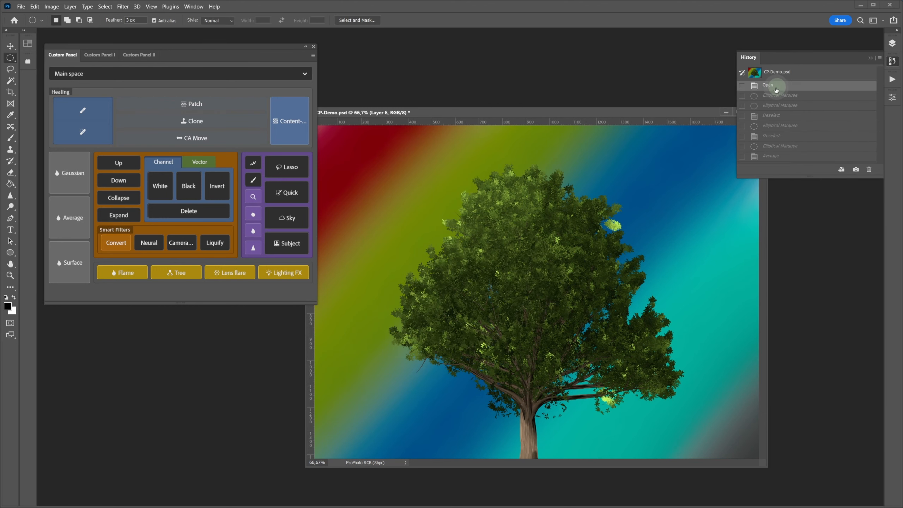
pyautogui.click(892, 61)
pyautogui.click(892, 43)
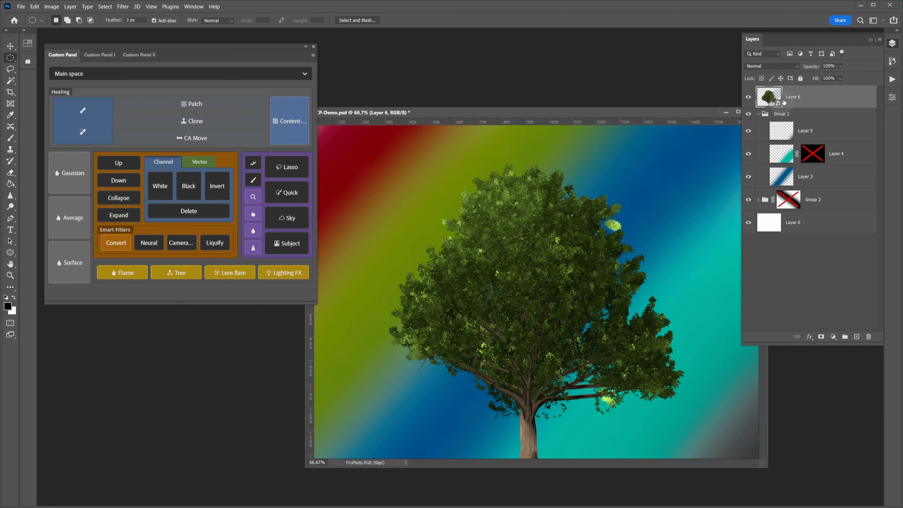
pyautogui.click(120, 244)
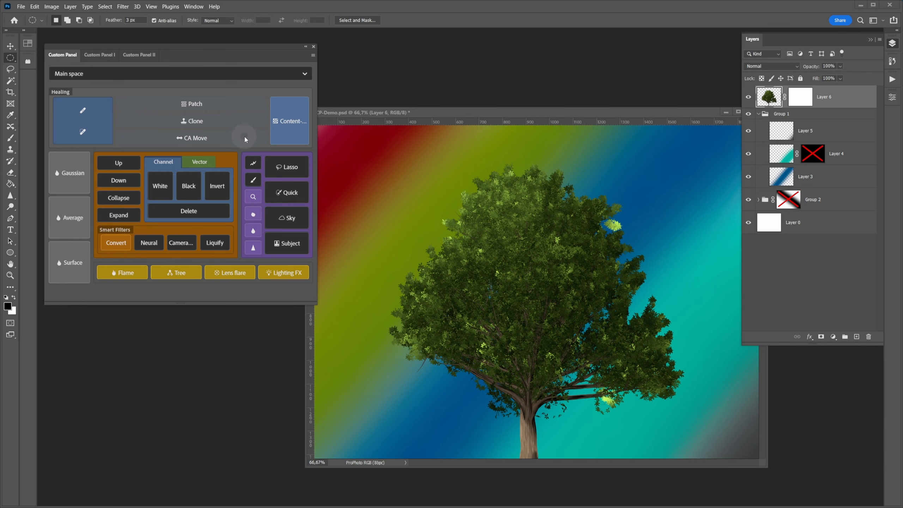
# Step: Add a Curves adjustment layer from the custom panel and arrange the workspace with Layers docked above Properties, clear of the document window
pyautogui.click(253, 162)
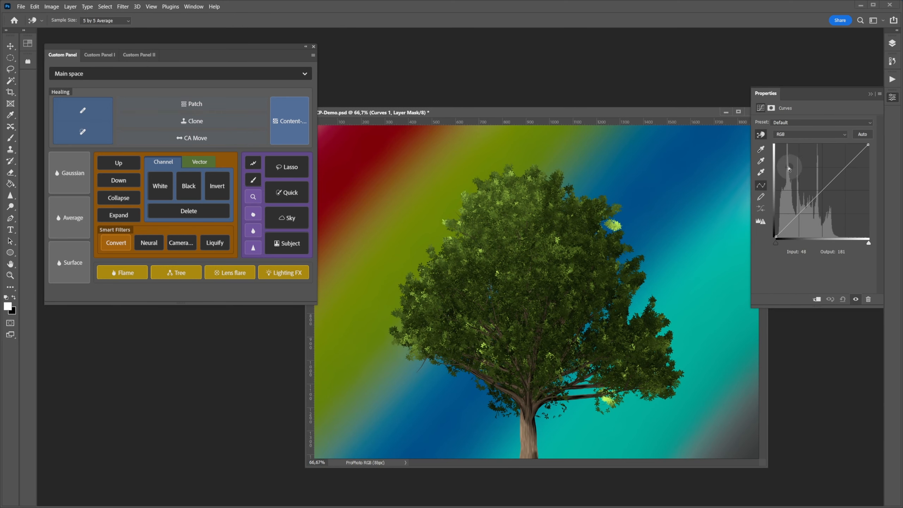
pyautogui.click(891, 44)
pyautogui.moveTo(752, 37); pyautogui.dragTo(806, 493)
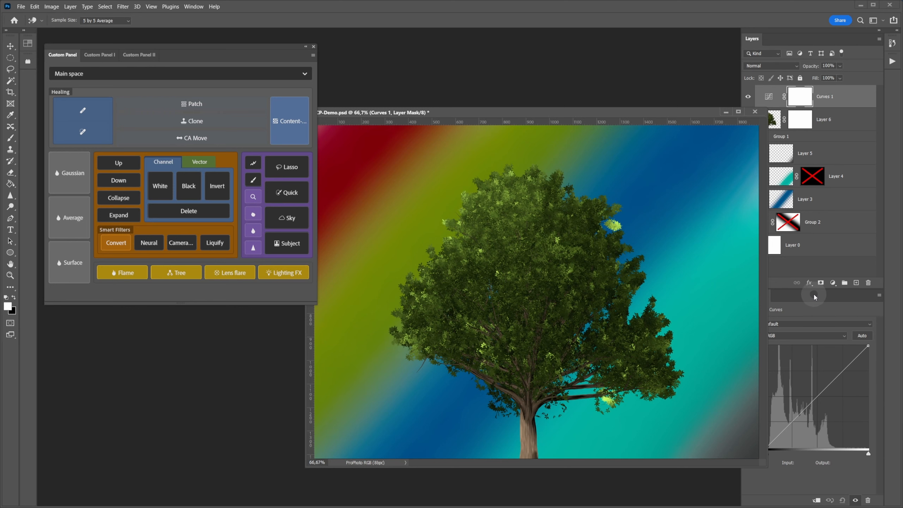
pyautogui.moveTo(679, 114); pyautogui.dragTo(640, 107)
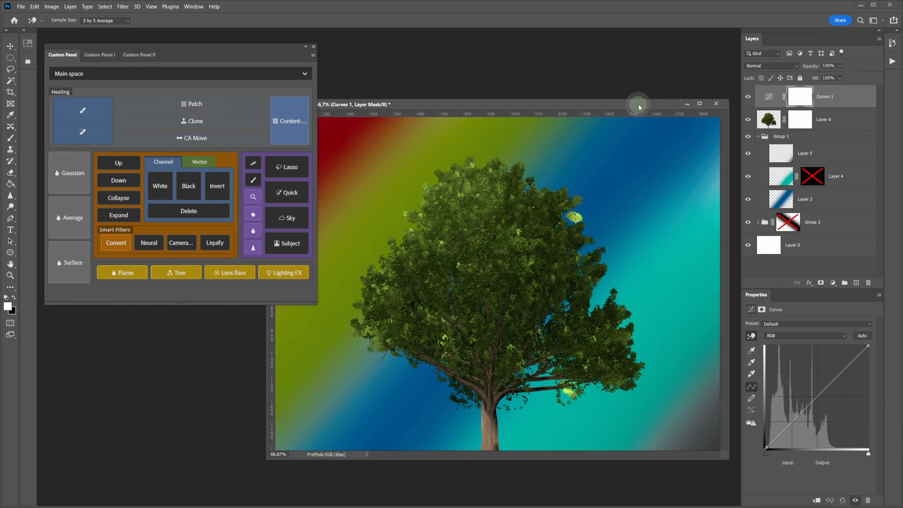
# Step: Return to the opened state in the document history and add the Curves adjustment layer again from the custom panel
pyautogui.click(891, 43)
pyautogui.click(784, 67)
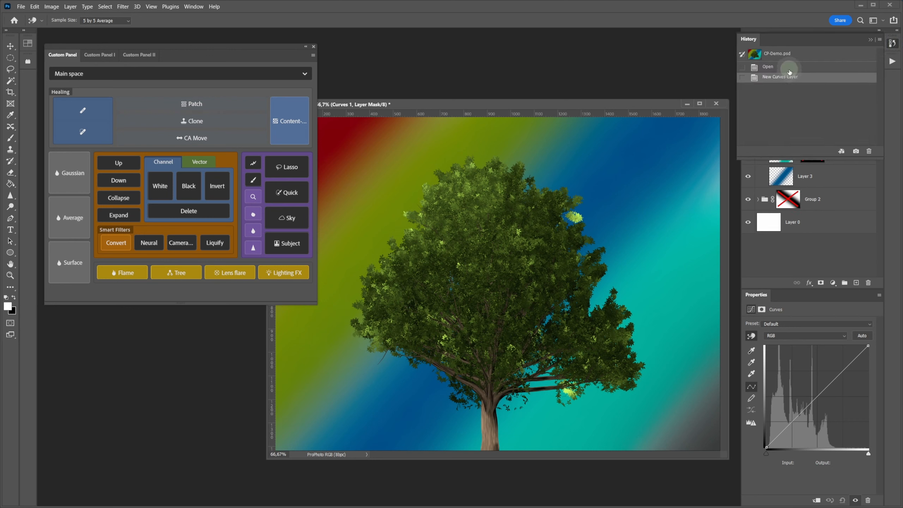
pyautogui.click(893, 44)
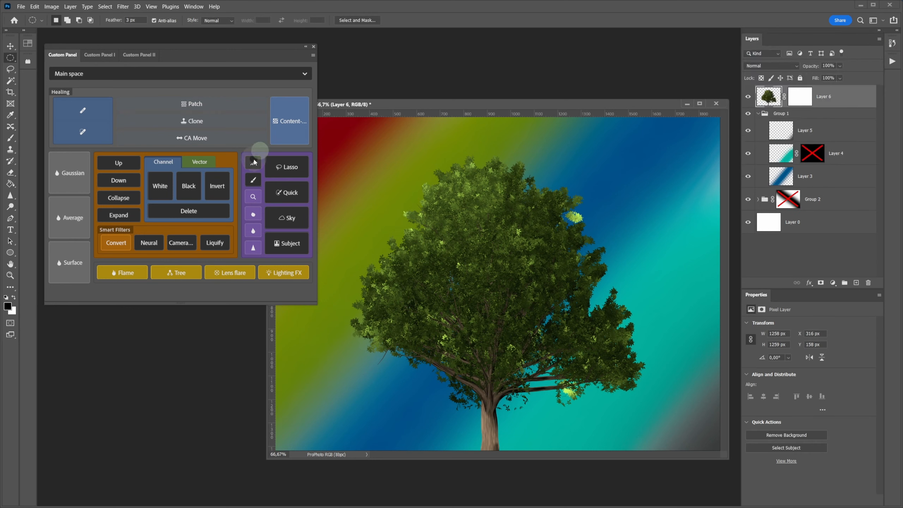
pyautogui.click(253, 163)
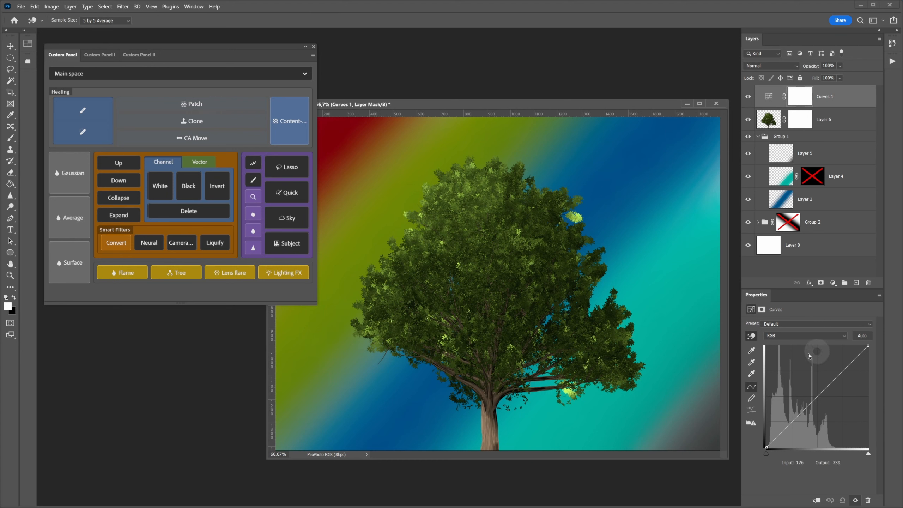
# Step: Add a Levels adjustment layer from the Layers space of Custom Panel I and try collapsing its Properties
pyautogui.click(109, 55)
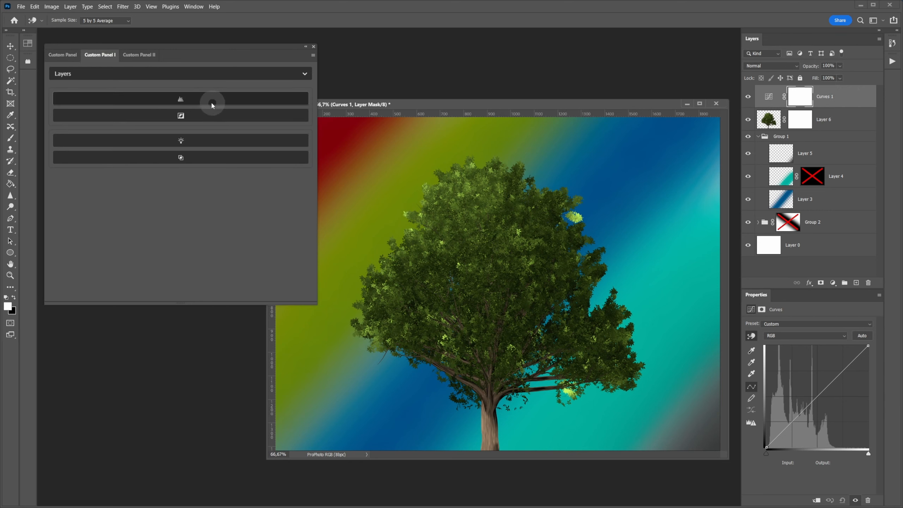
pyautogui.click(179, 99)
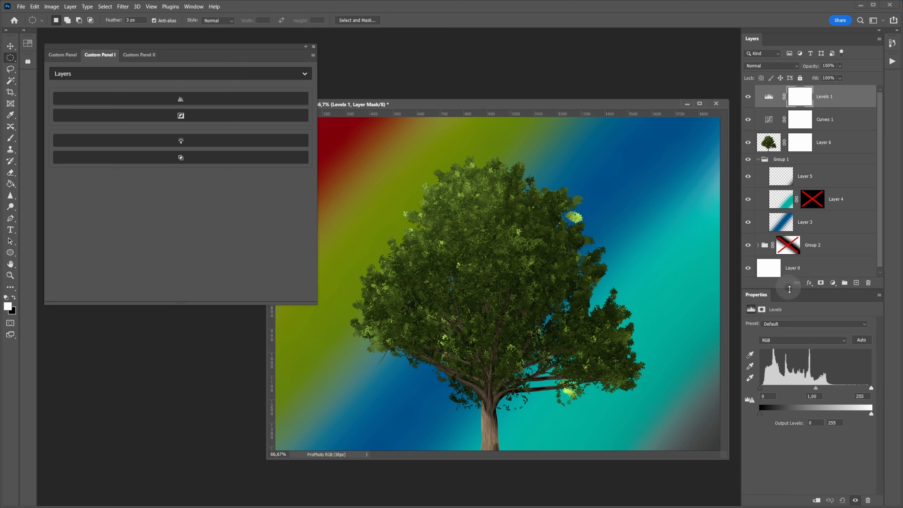
pyautogui.doubleClick(758, 295)
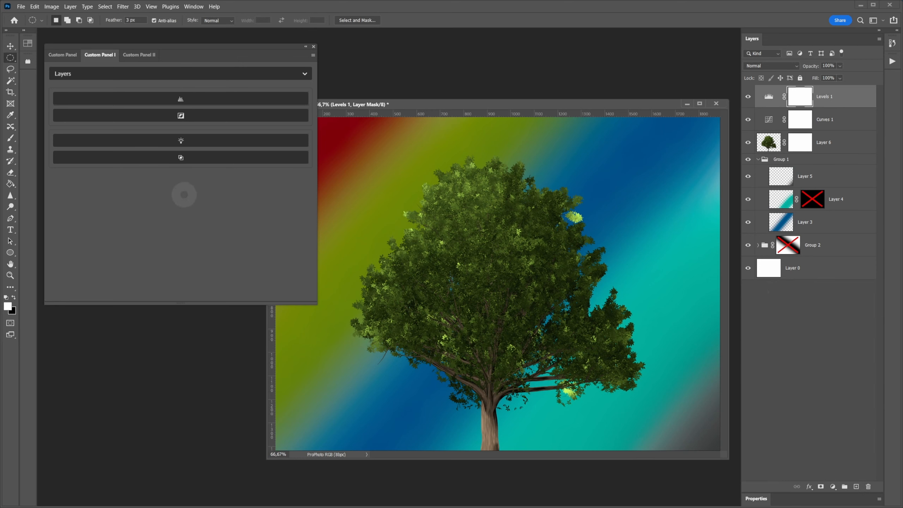
pyautogui.click(190, 100)
pyautogui.click(190, 99)
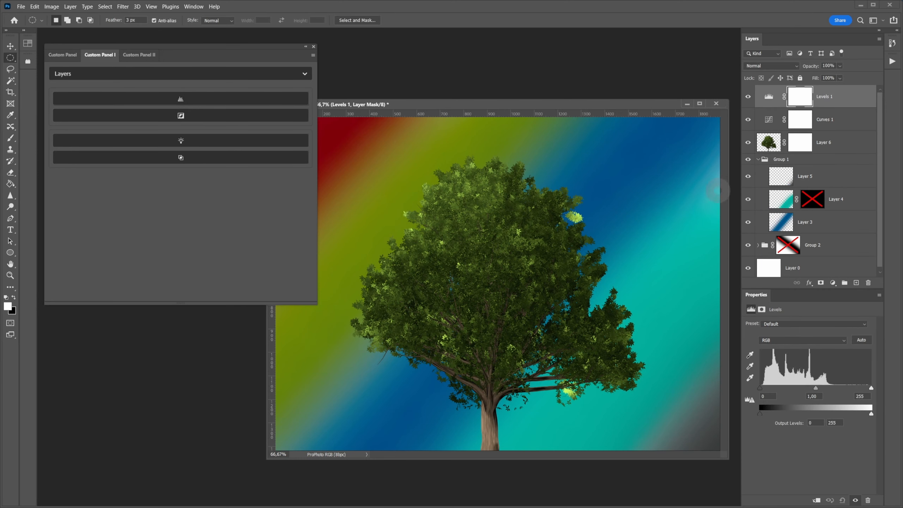
# Step: Alternate the Levels layer between Soft Light and Overlay with the custom blend buttons, ending with its blend mode set to Normal
pyautogui.click(188, 145)
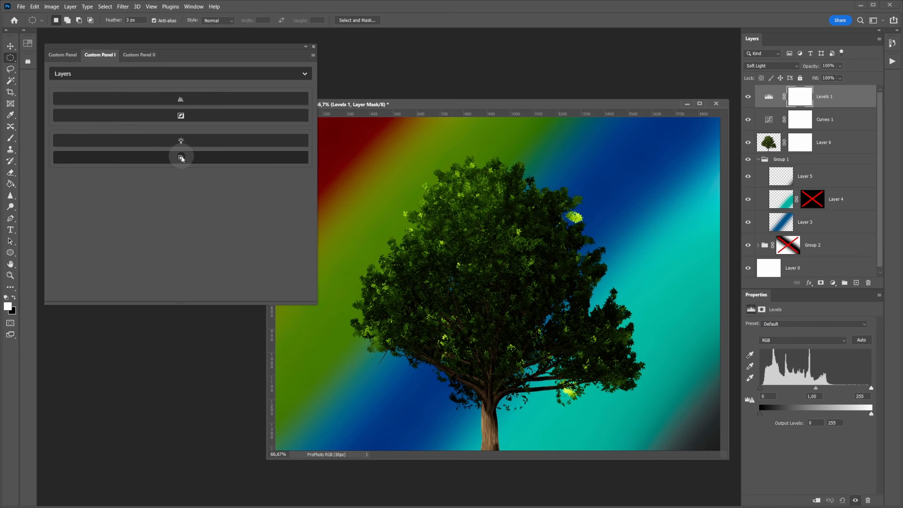
pyautogui.click(181, 158)
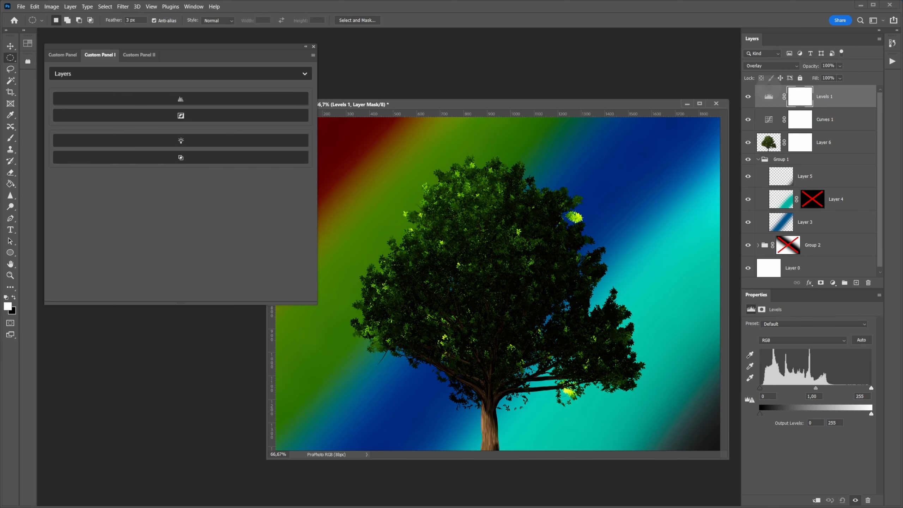
pyautogui.click(207, 159)
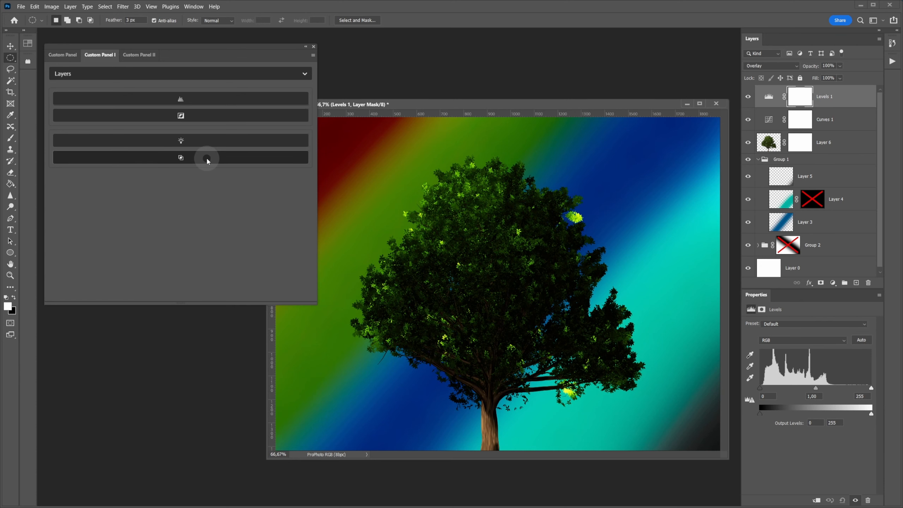
pyautogui.click(193, 143)
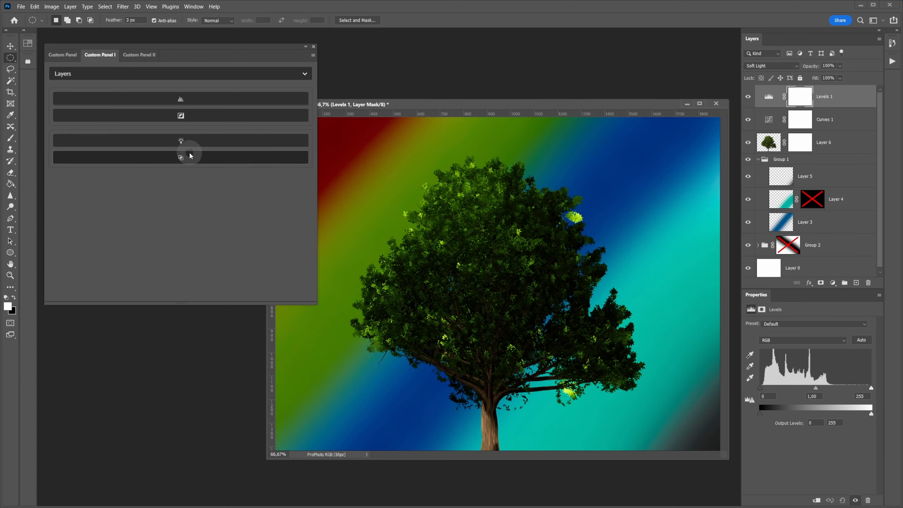
pyautogui.click(190, 159)
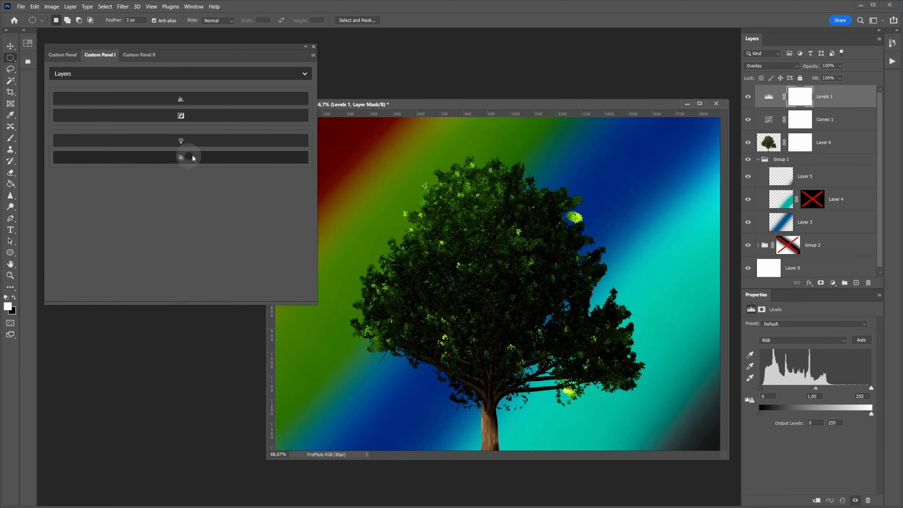
pyautogui.click(760, 67)
pyautogui.click(753, 73)
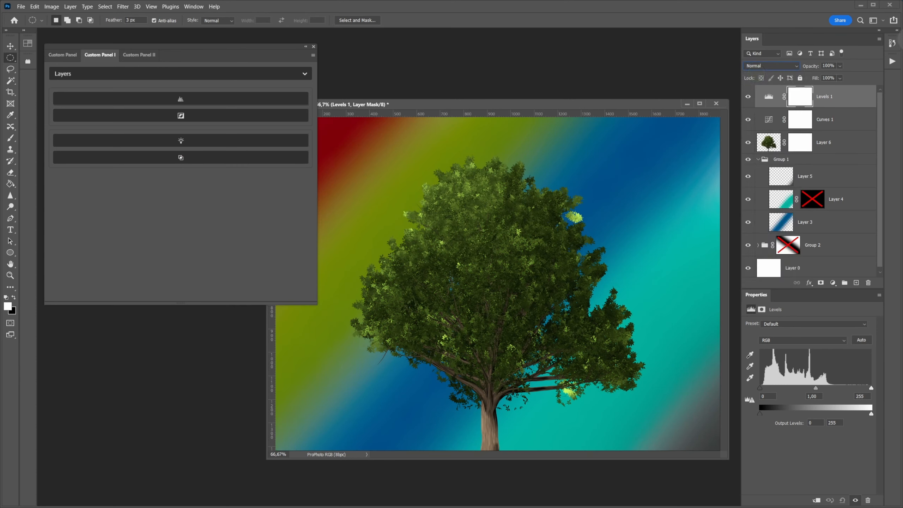
# Step: Restore the document to its opened state and collapse Properties beneath the layer list
pyautogui.click(894, 43)
pyautogui.click(775, 67)
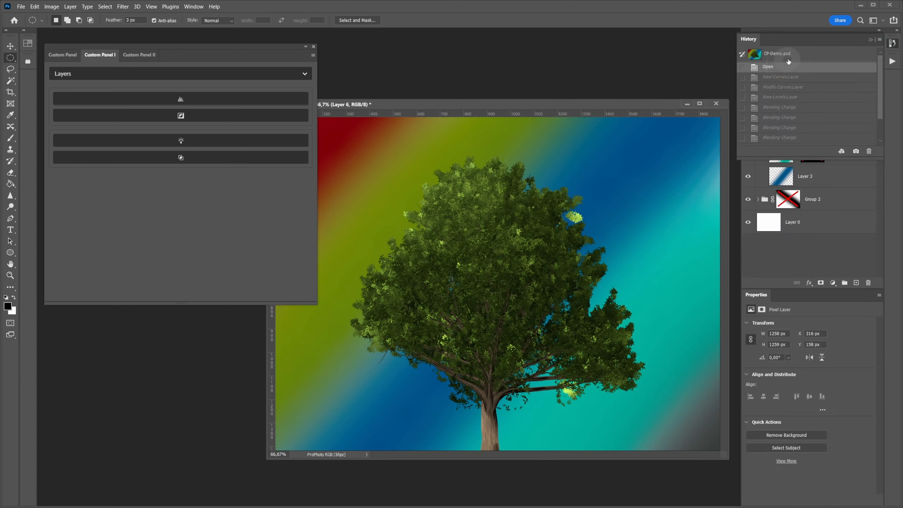
pyautogui.click(891, 44)
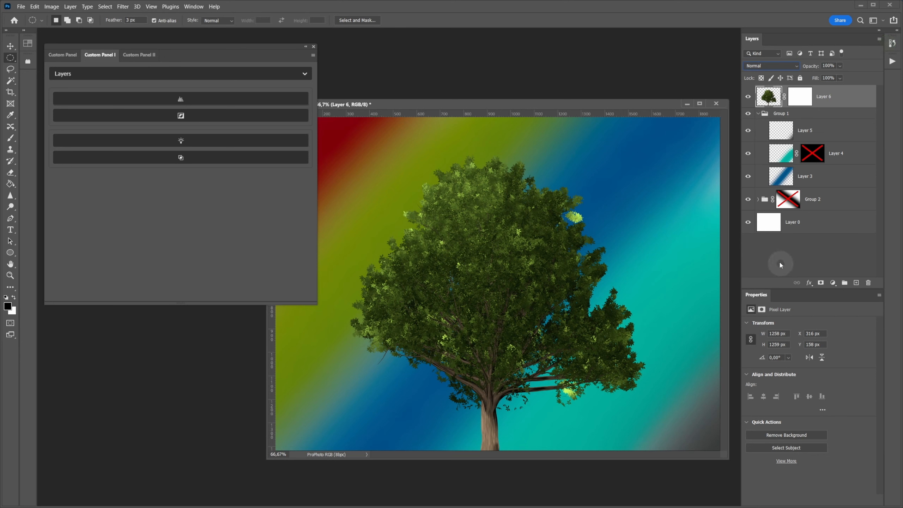
pyautogui.doubleClick(762, 297)
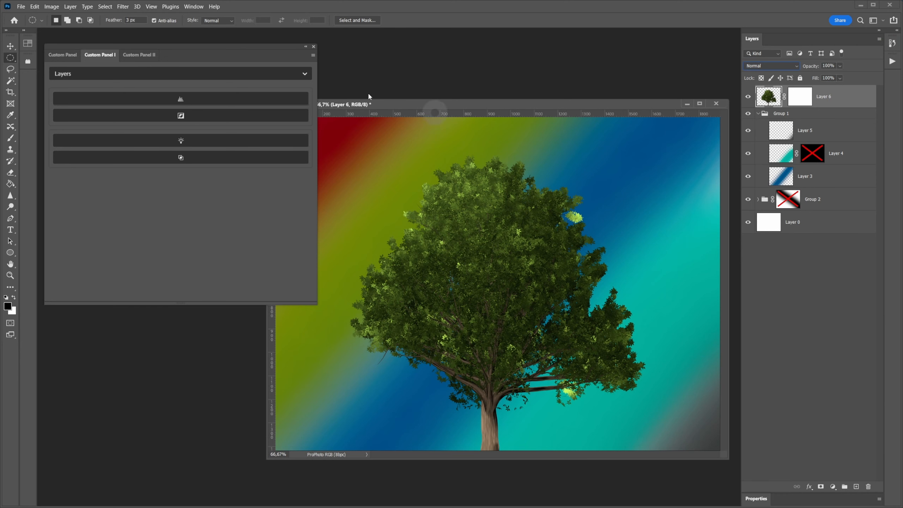
# Step: Switch Custom Panel I to the Actions space
pyautogui.click(95, 72)
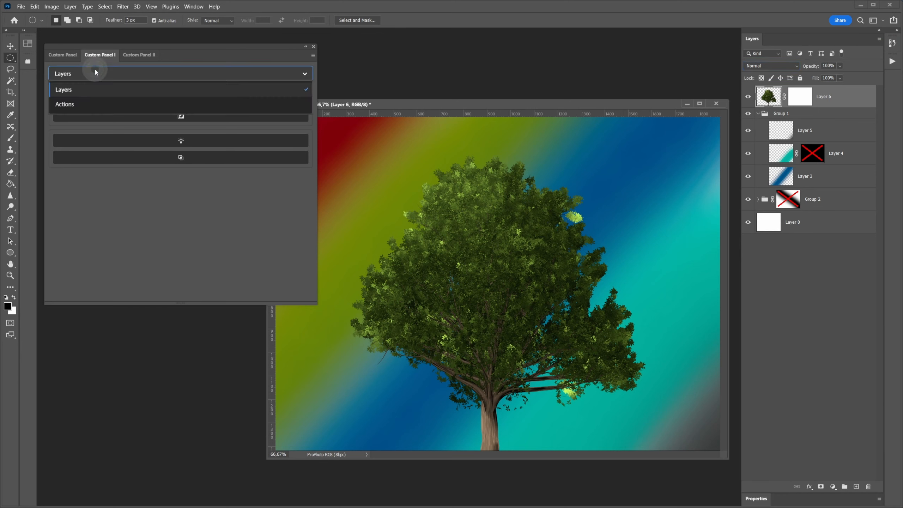
pyautogui.click(89, 103)
pyautogui.click(297, 125)
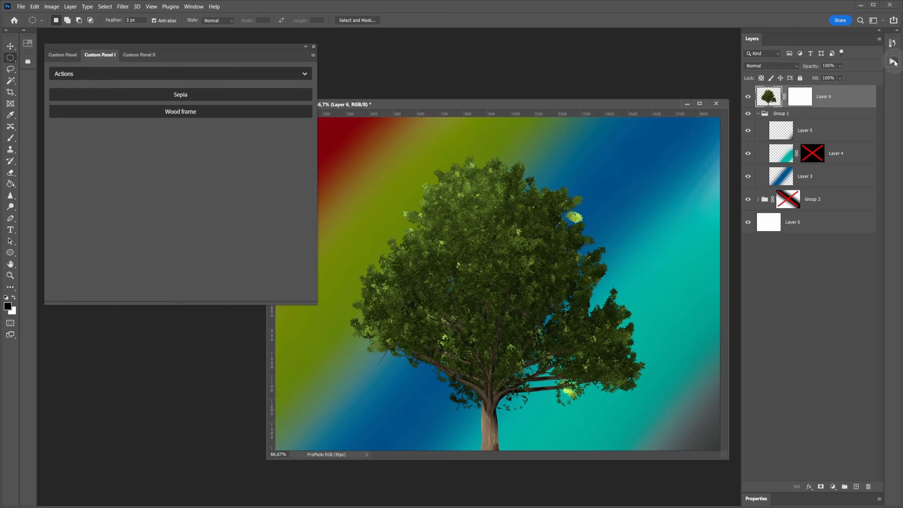
# Step: Point out Wood Frame - 50 pixel and Sepia Toning (layer) in the Default Actions set, and run Sepia from the custom panel
pyautogui.click(895, 62)
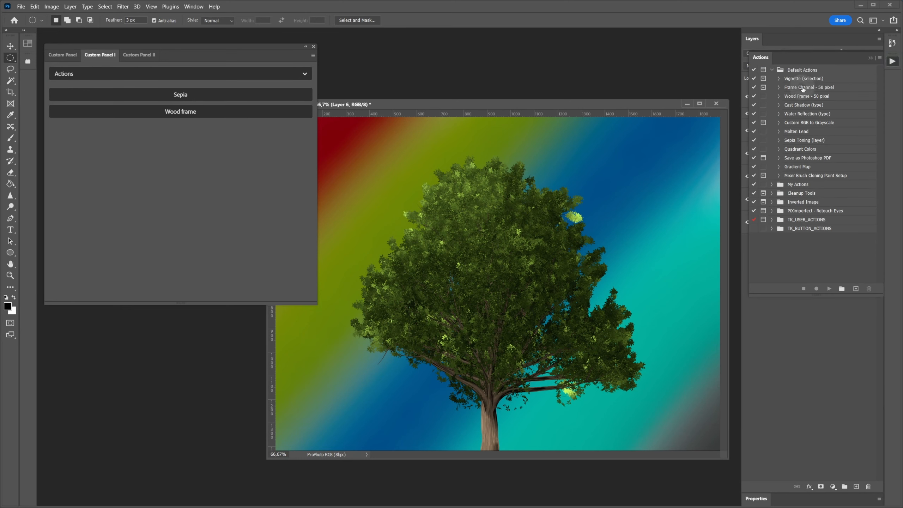
pyautogui.click(795, 96)
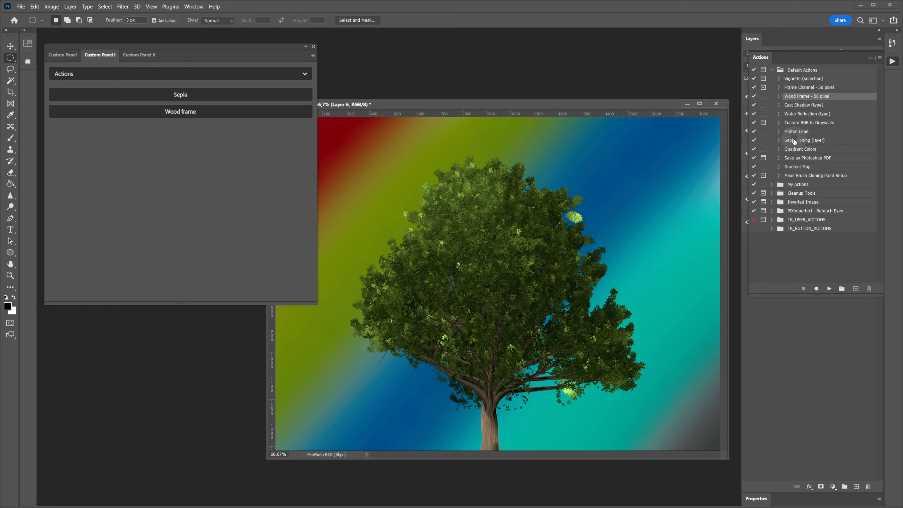
pyautogui.click(802, 141)
pyautogui.click(891, 62)
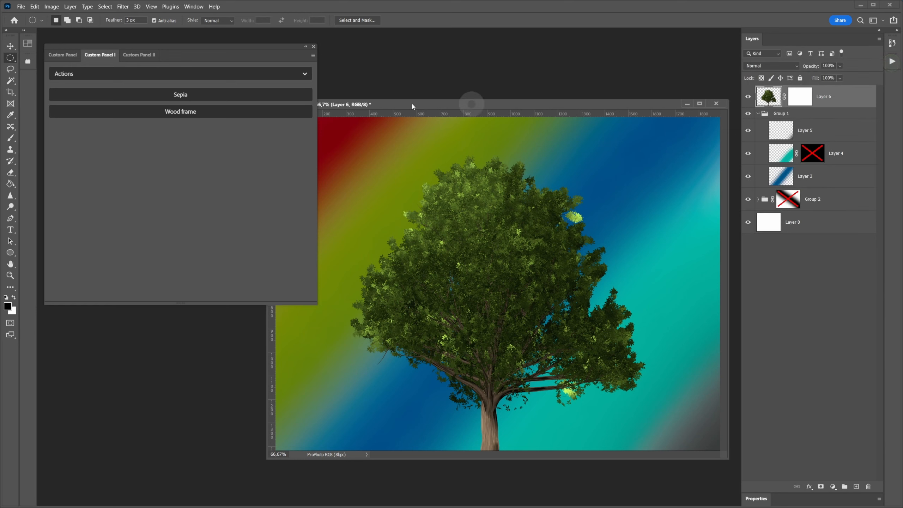
pyautogui.click(181, 96)
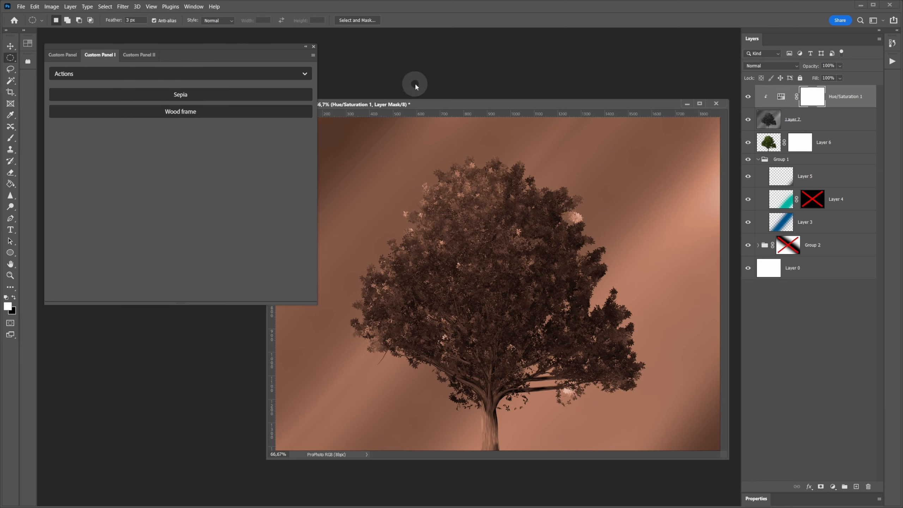
# Step: Revert the sepia toning by restoring the document's Open history state, and hide the history list
pyautogui.click(891, 43)
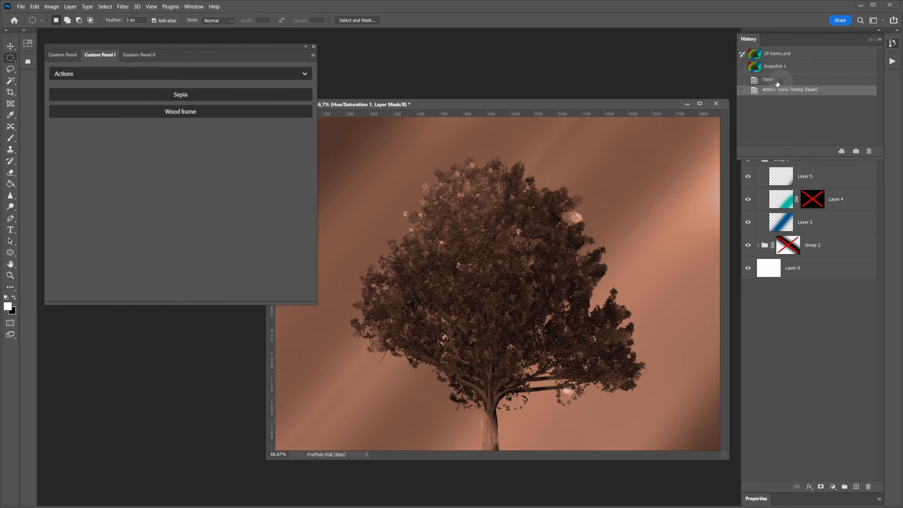
pyautogui.click(768, 79)
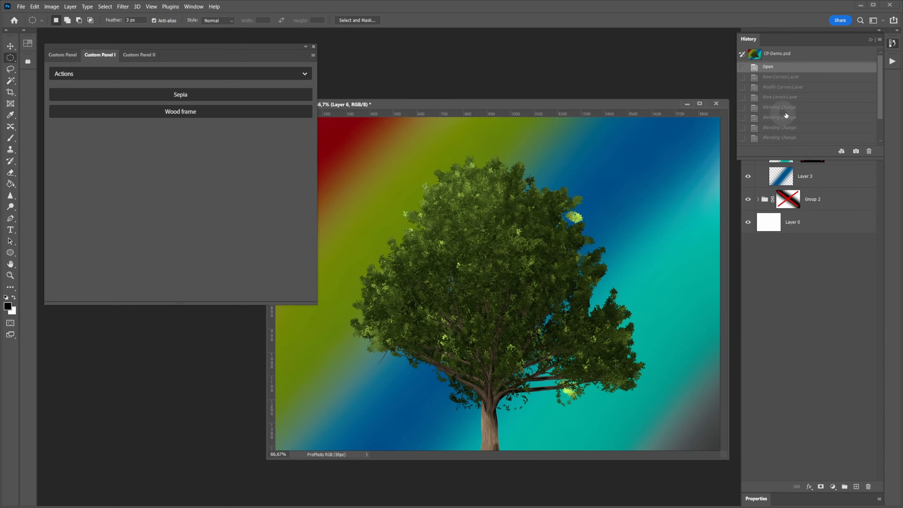
pyautogui.click(892, 44)
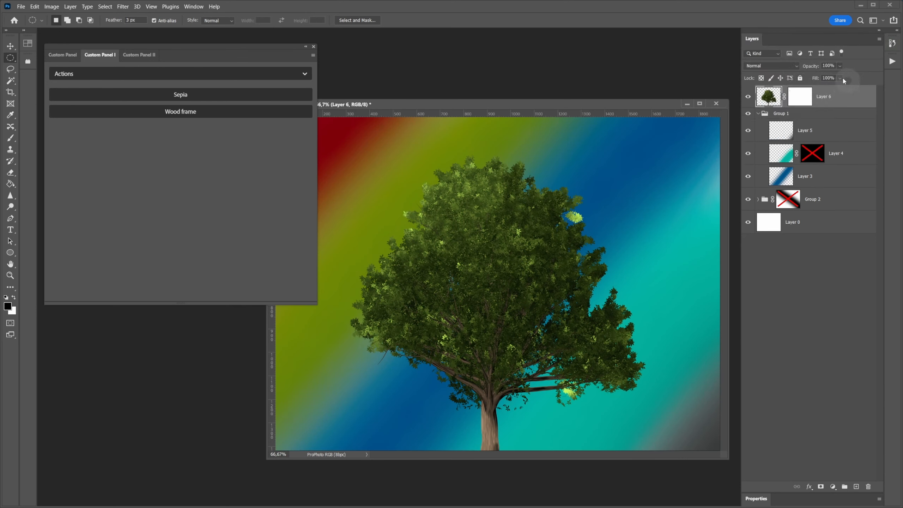
# Step: Run Wood frame from the custom panel, continue past its image-size message, and revert the document to the Open state
pyautogui.click(181, 111)
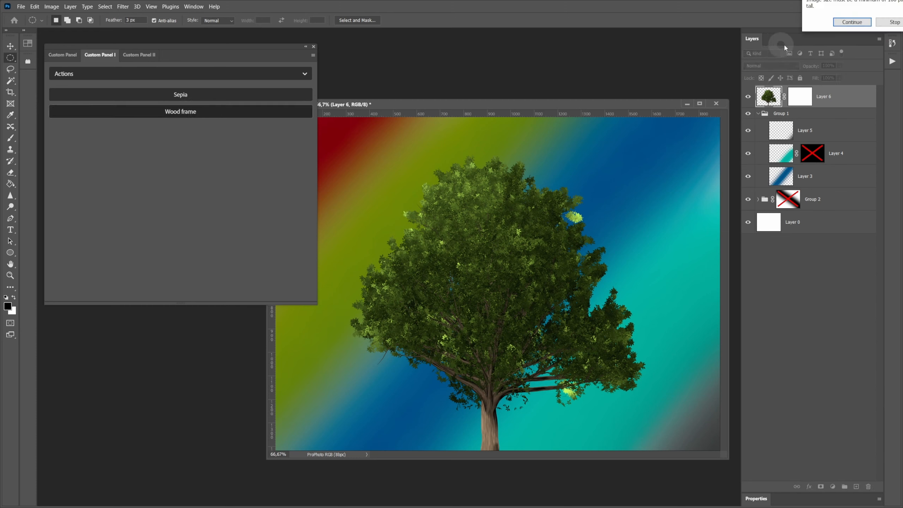
pyautogui.moveTo(847, 1); pyautogui.dragTo(488, 94)
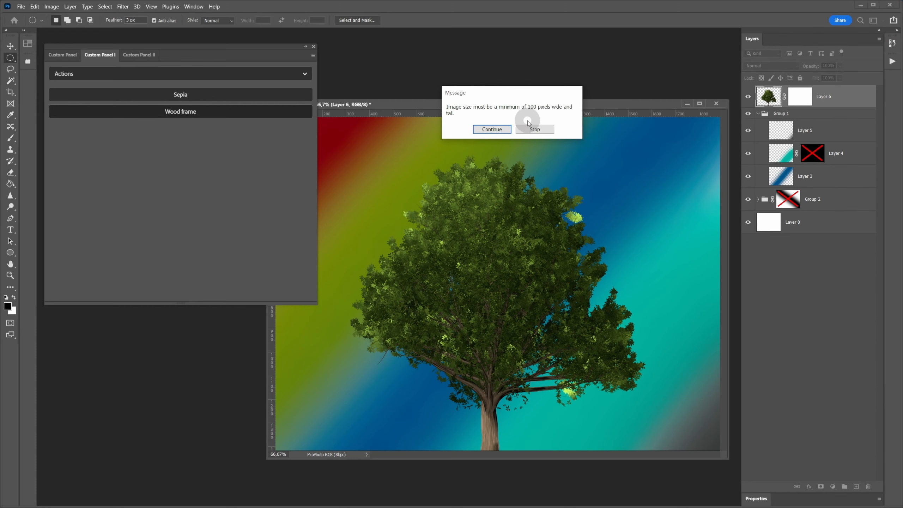
pyautogui.click(493, 129)
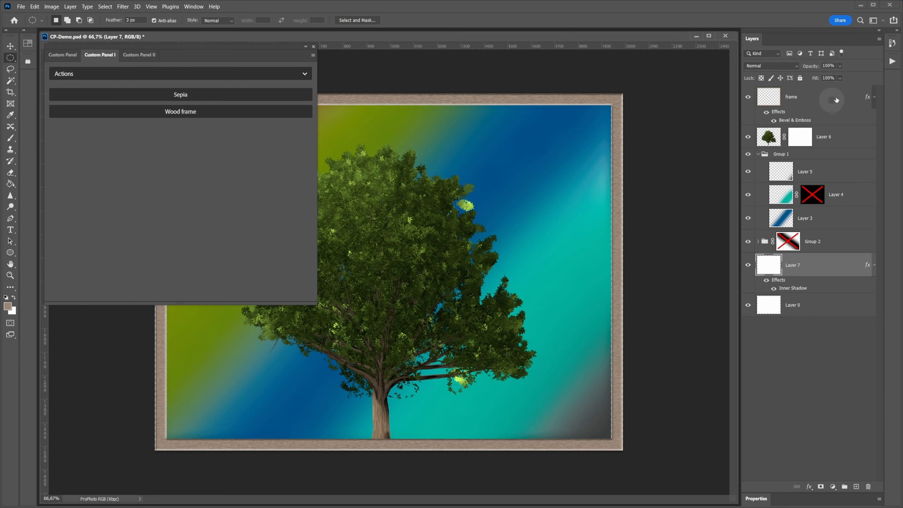
pyautogui.click(892, 43)
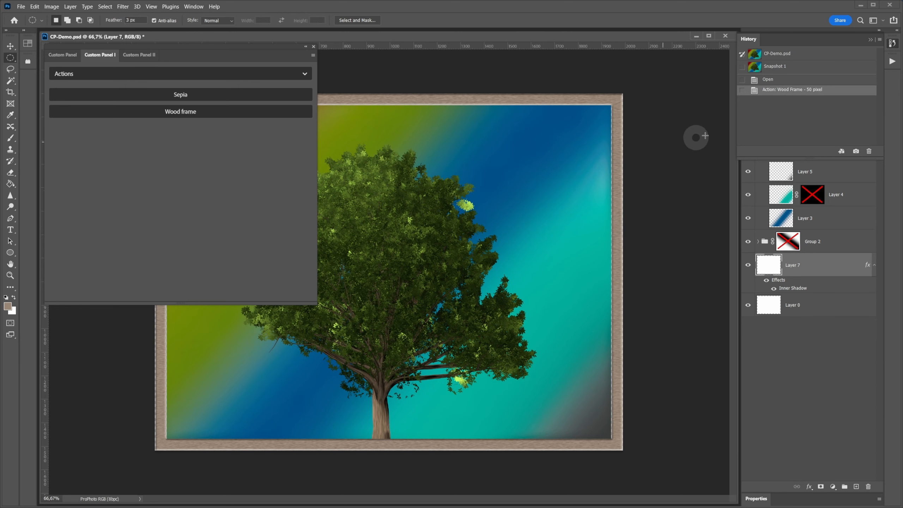
pyautogui.click(787, 67)
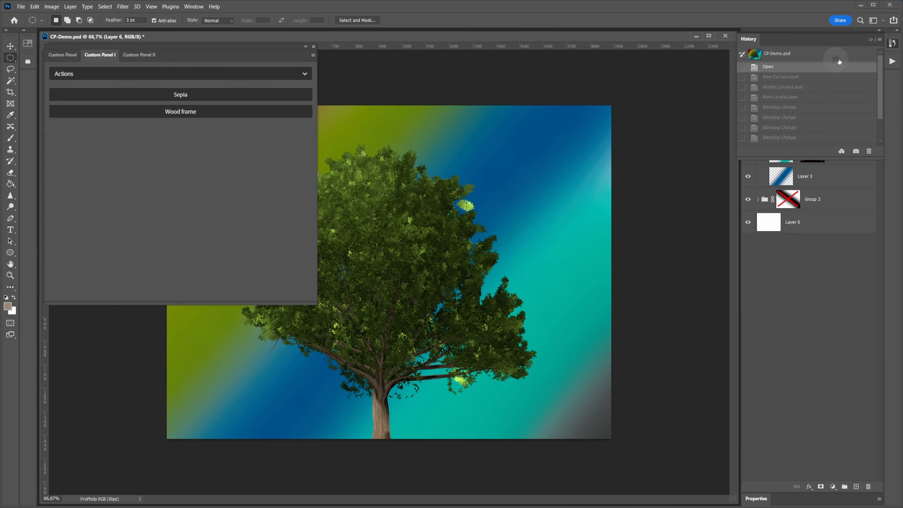
# Step: Play Wood Frame - 50 pixel directly from the Default Actions set, continuing past the image-size message
pyautogui.click(892, 61)
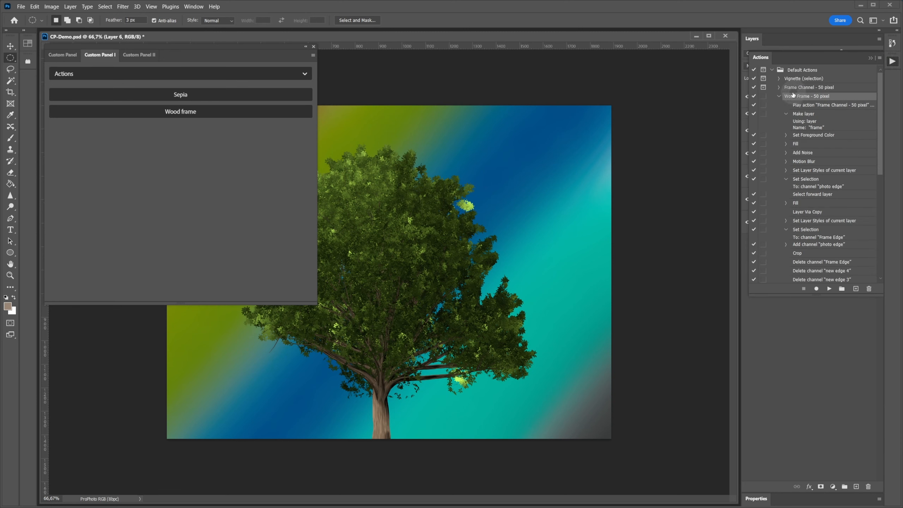
pyautogui.click(778, 97)
pyautogui.click(827, 288)
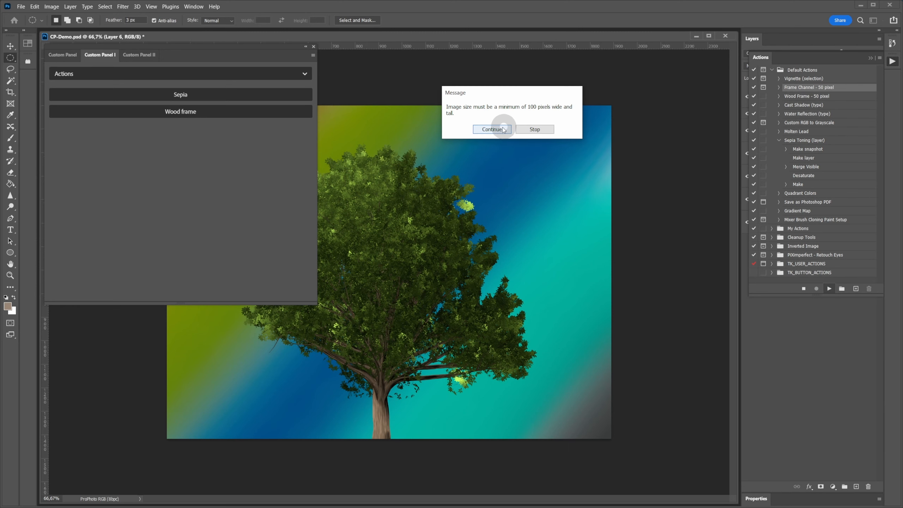
pyautogui.click(501, 128)
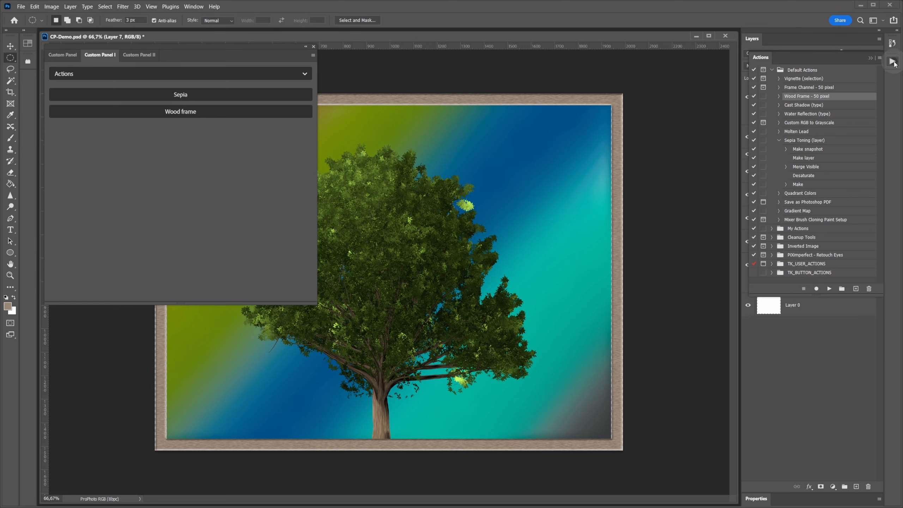
# Step: Review the individual history entries recorded by the wood frame action and restore the document's Open state
pyautogui.click(892, 62)
pyautogui.scroll(4, 822, 90)
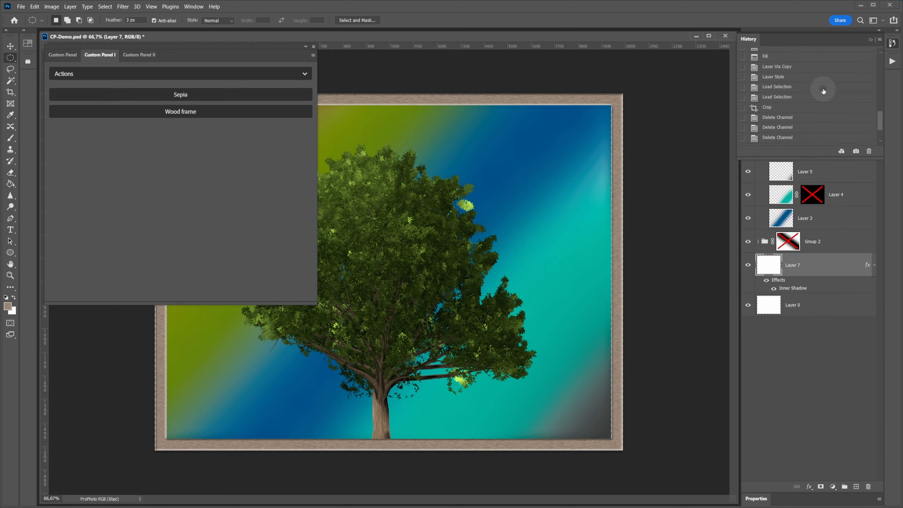
pyautogui.moveTo(881, 111); pyautogui.dragTo(881, 64)
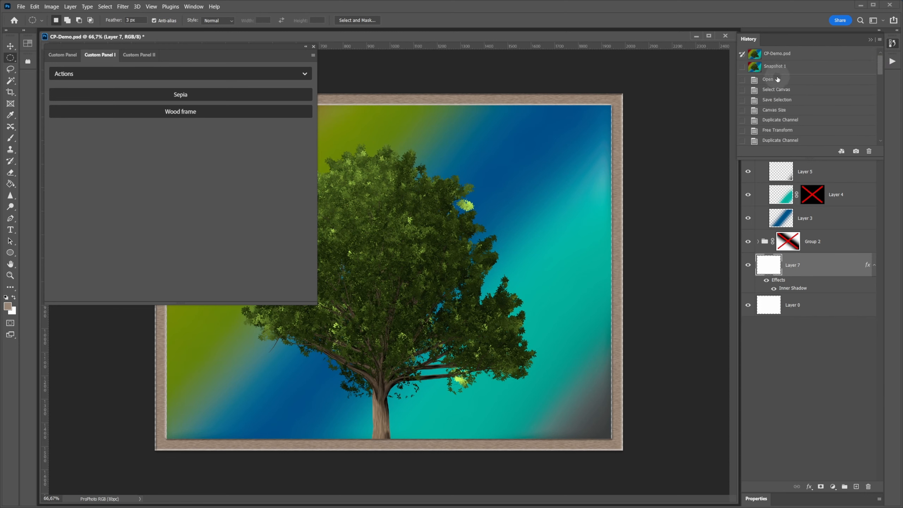
pyautogui.click(778, 79)
# Step: Run Wood frame again from the custom panel to compare its history entry, and undo the action
pyautogui.click(168, 112)
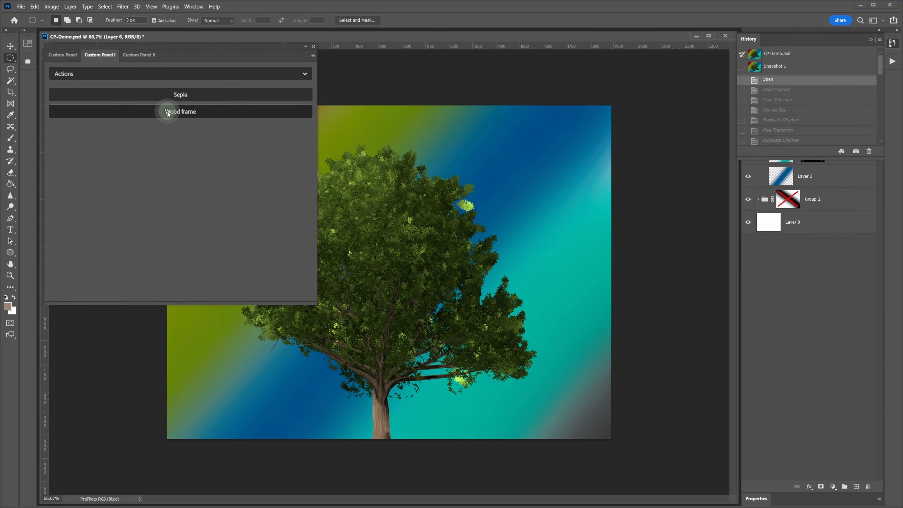
pyautogui.click(501, 130)
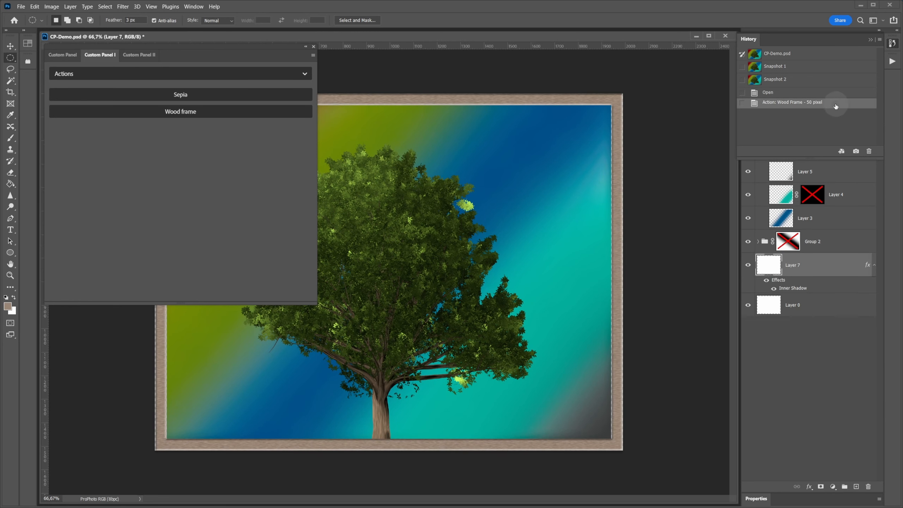
pyautogui.hotkey('ctrl', 'z')
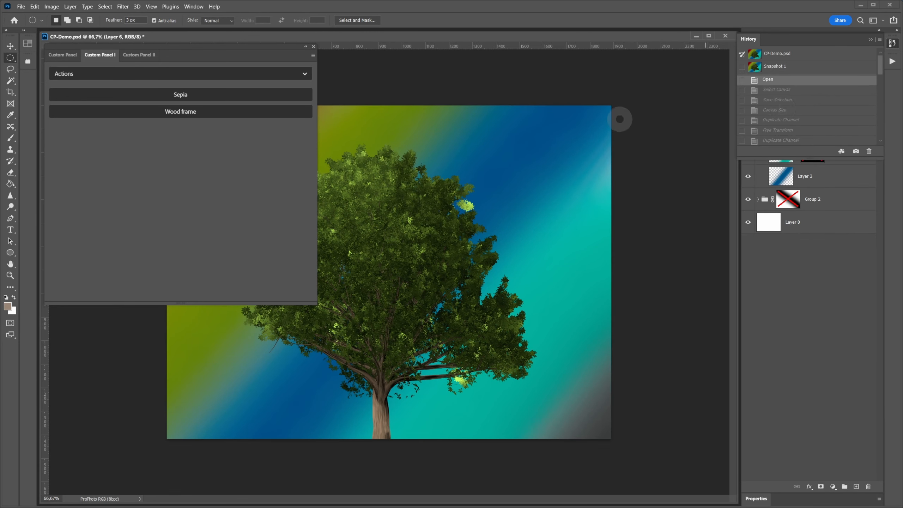
# Step: Hide the history list and switch Custom Panel I to the Layers space
pyautogui.click(890, 44)
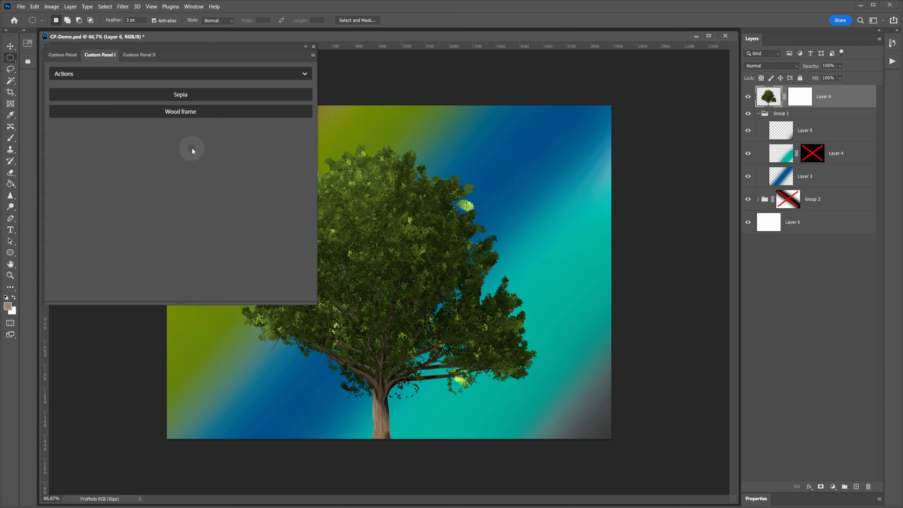
pyautogui.click(140, 73)
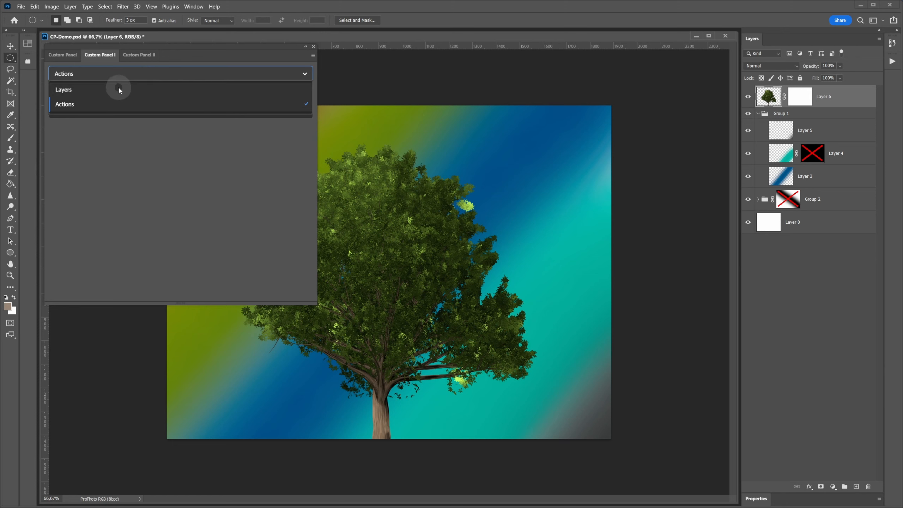
pyautogui.click(122, 89)
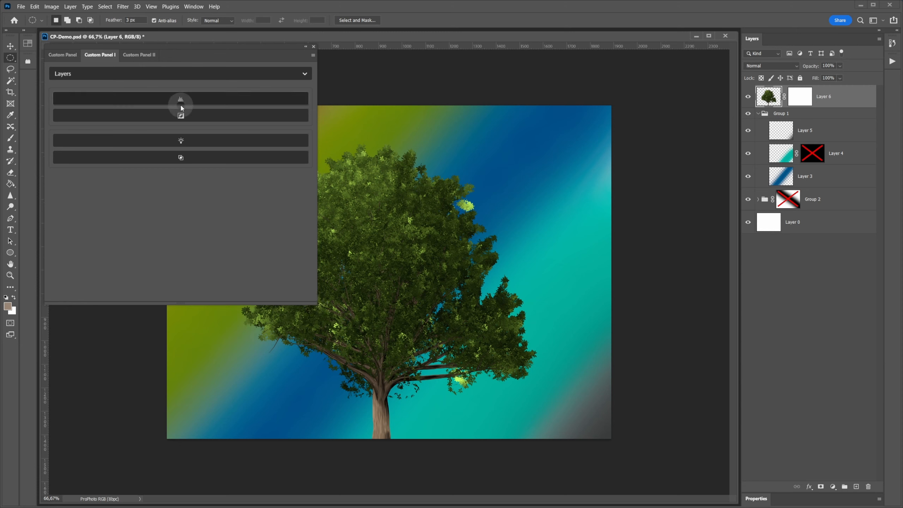
# Step: Edit the Invert button in Custom Panel I, replacing its default icon colour with red 65, green 107, blue 255
pyautogui.click(185, 117)
pyautogui.click(182, 118)
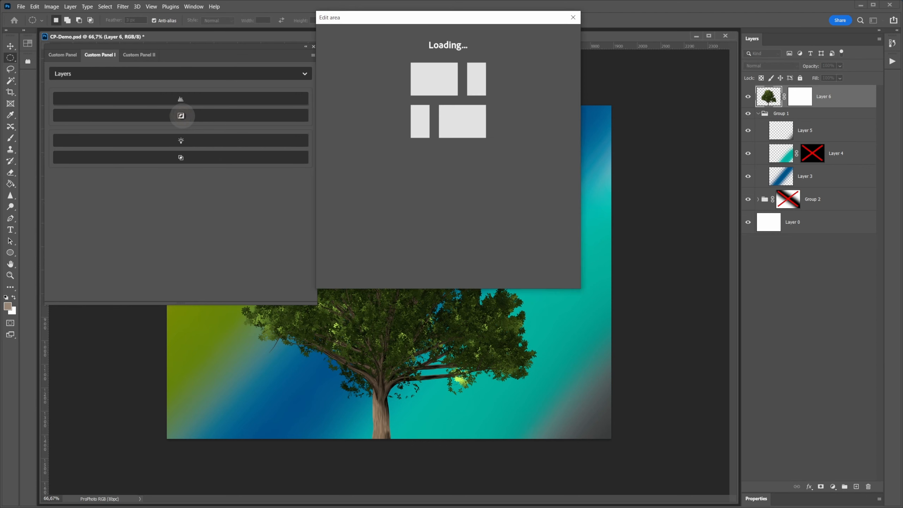
pyautogui.moveTo(381, 28); pyautogui.dragTo(423, 72)
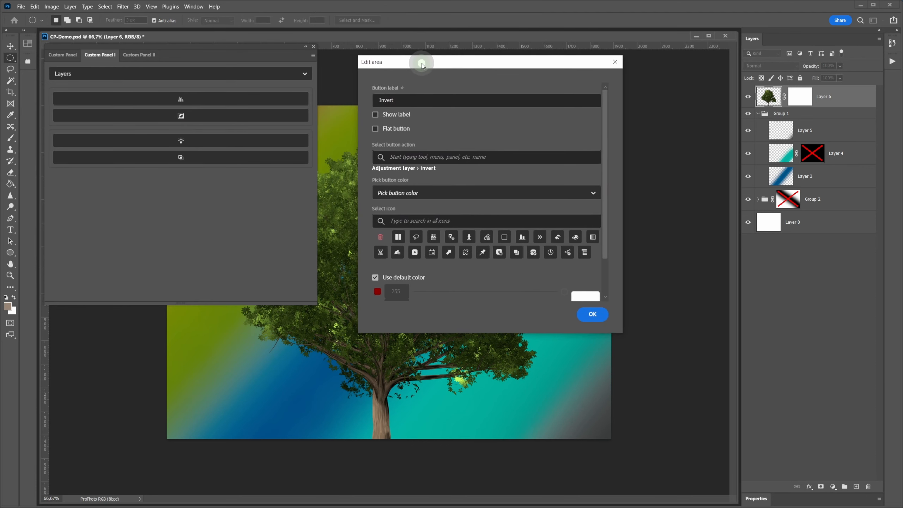
pyautogui.scroll(-1, 427, 224)
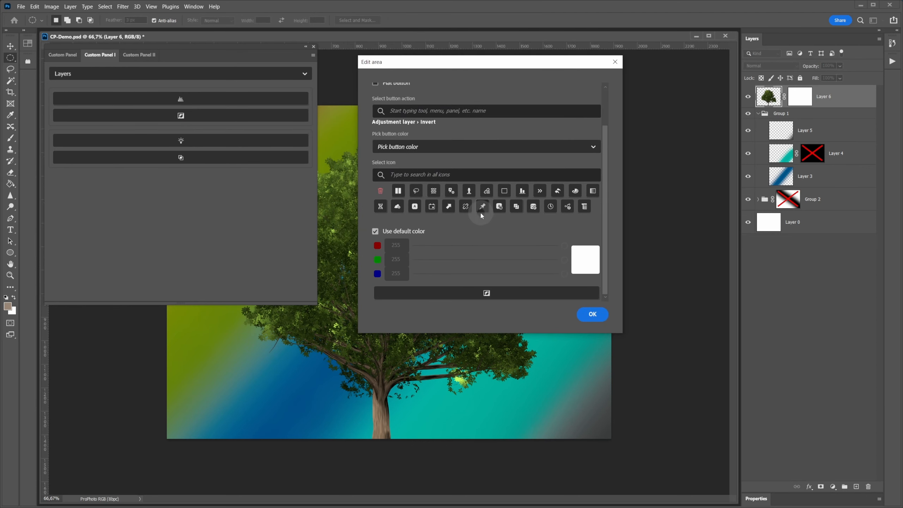
pyautogui.click(394, 231)
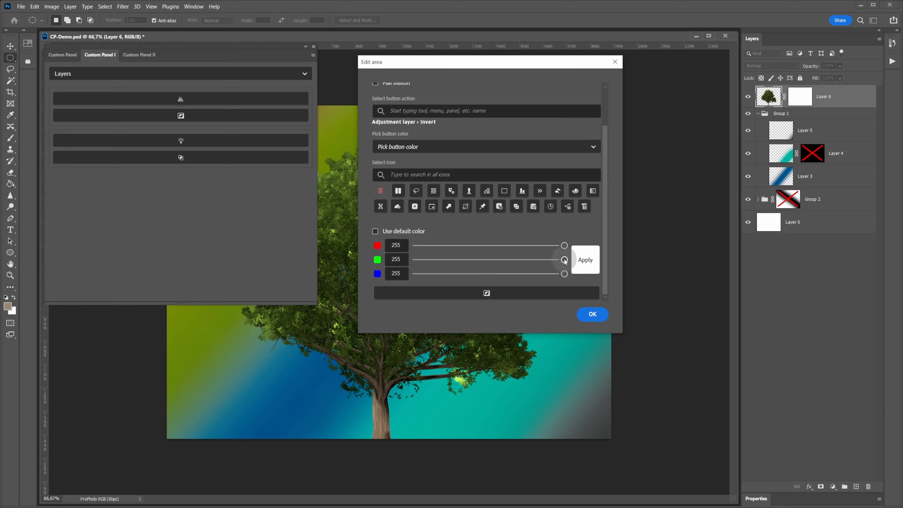
pyautogui.moveTo(564, 259); pyautogui.dragTo(496, 264)
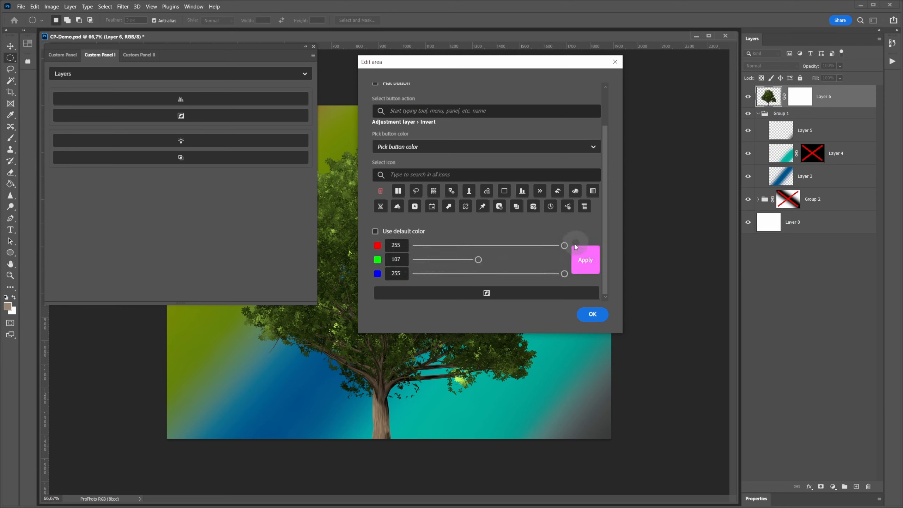
pyautogui.moveTo(576, 247); pyautogui.dragTo(453, 250)
pyautogui.click(588, 259)
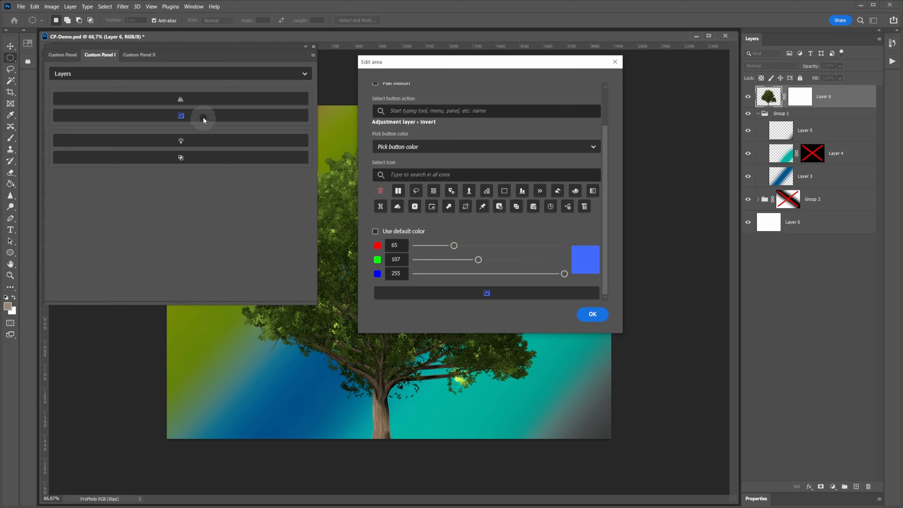
pyautogui.click(592, 314)
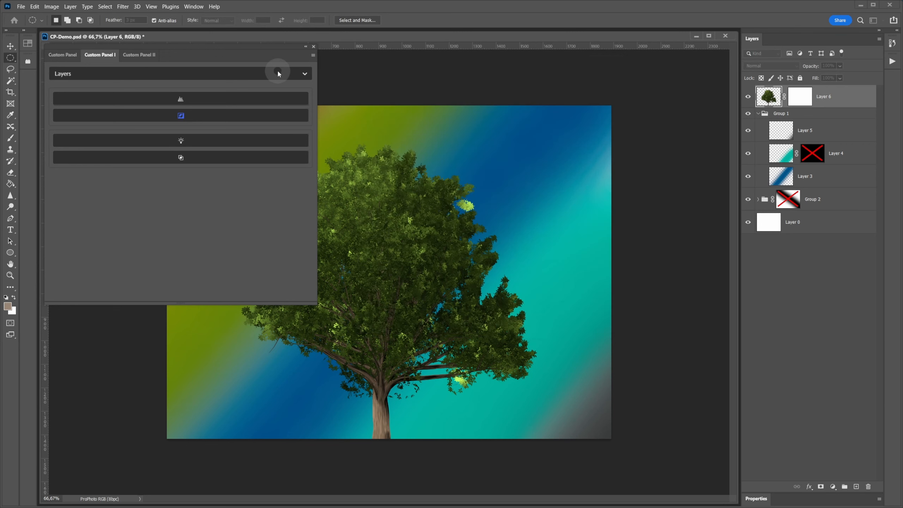
# Step: Move the floating custom panels aside and preview all four interface brightness themes, ending on the second-darkest gray
pyautogui.moveTo(183, 53); pyautogui.dragTo(217, 72)
pyautogui.click(29, 42)
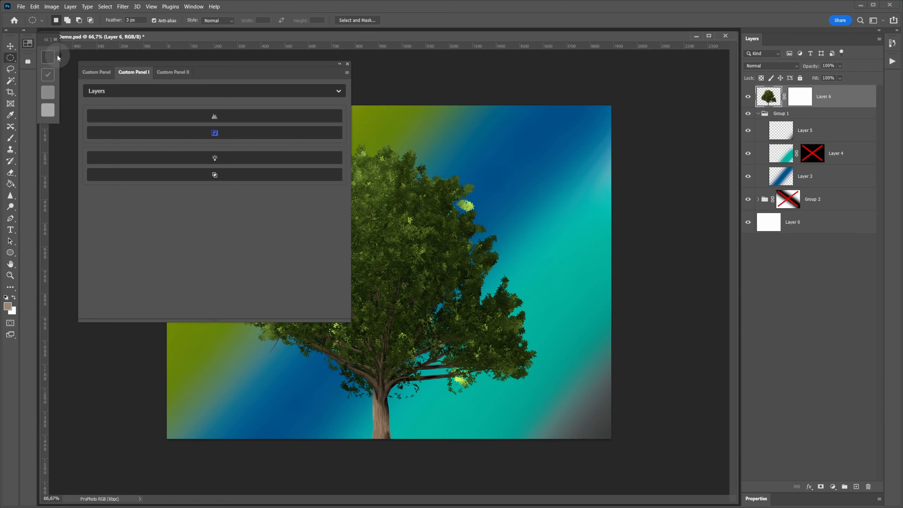
pyautogui.click(55, 55)
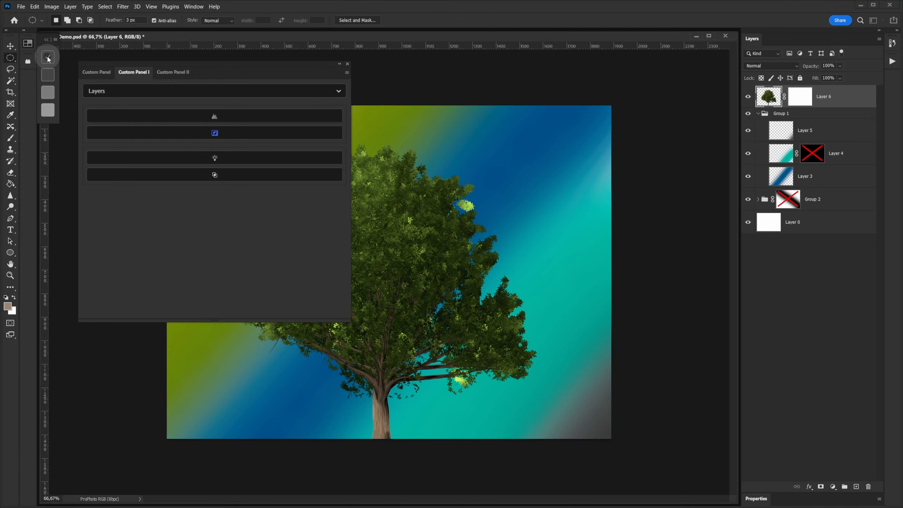
pyautogui.click(48, 75)
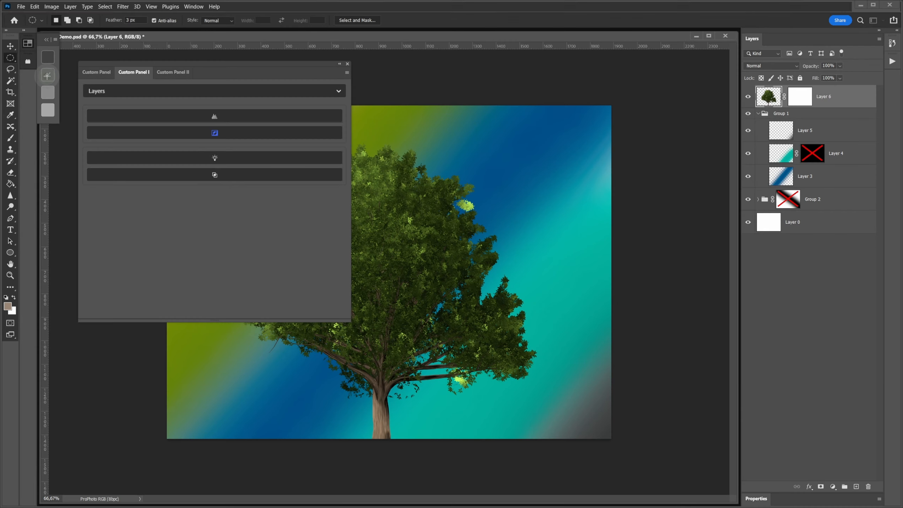
pyautogui.click(48, 93)
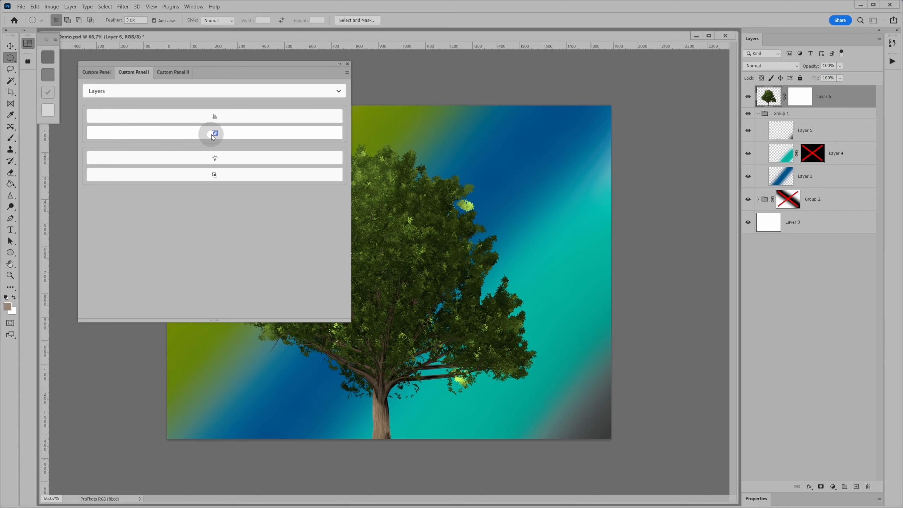
pyautogui.click(51, 113)
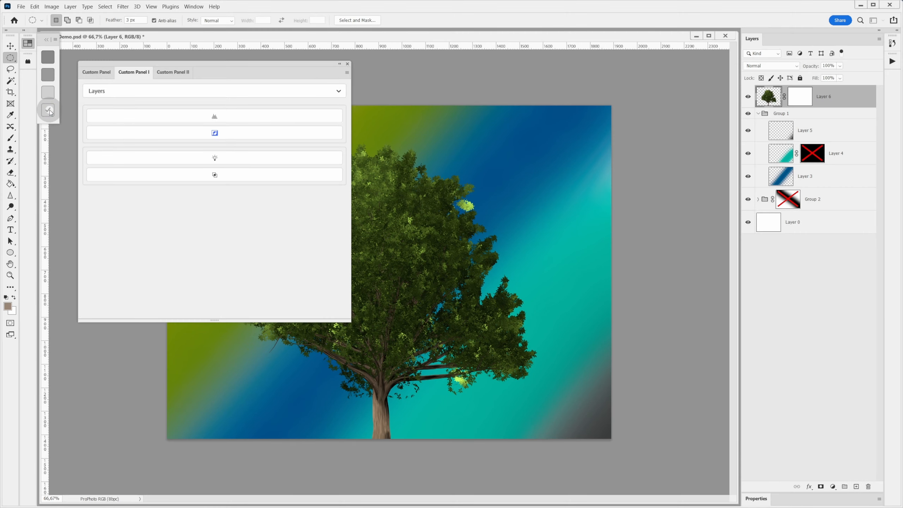
pyautogui.click(48, 74)
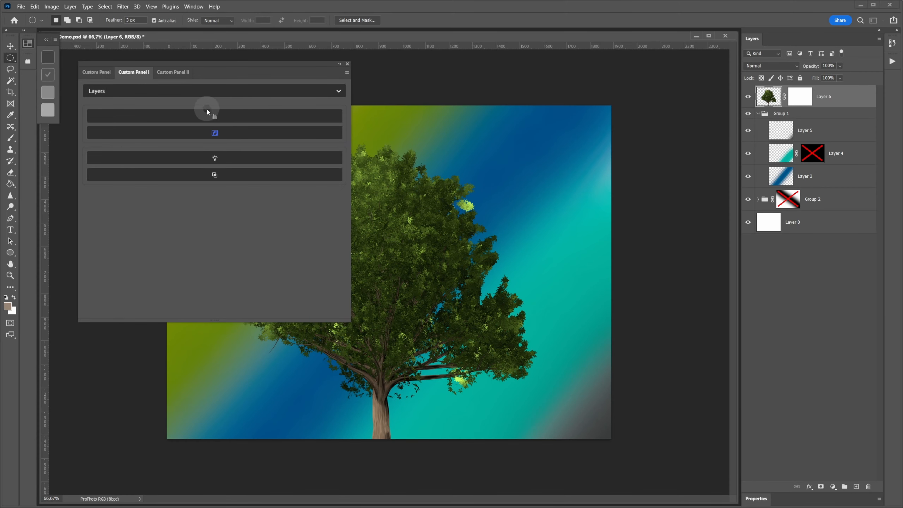